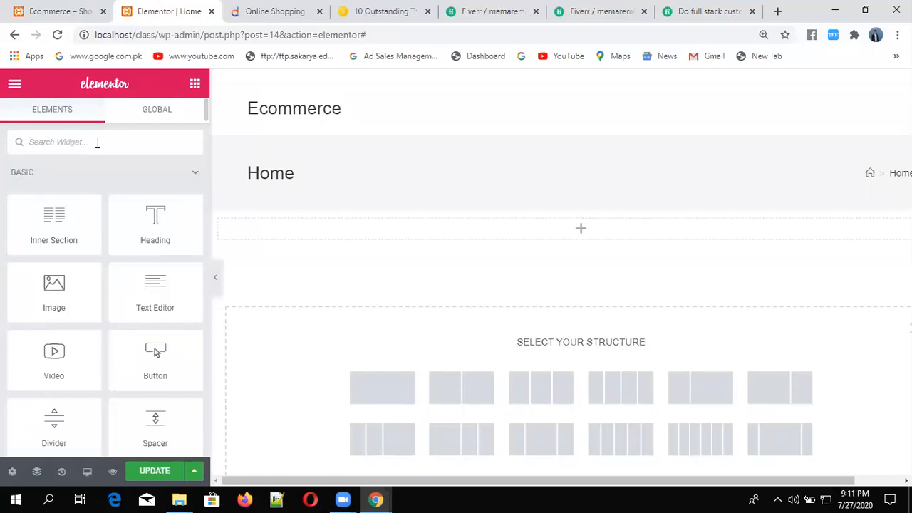
Find the Image Carousel widget by searching for "slide" and add it to the empty section below the Home title
text(slide)
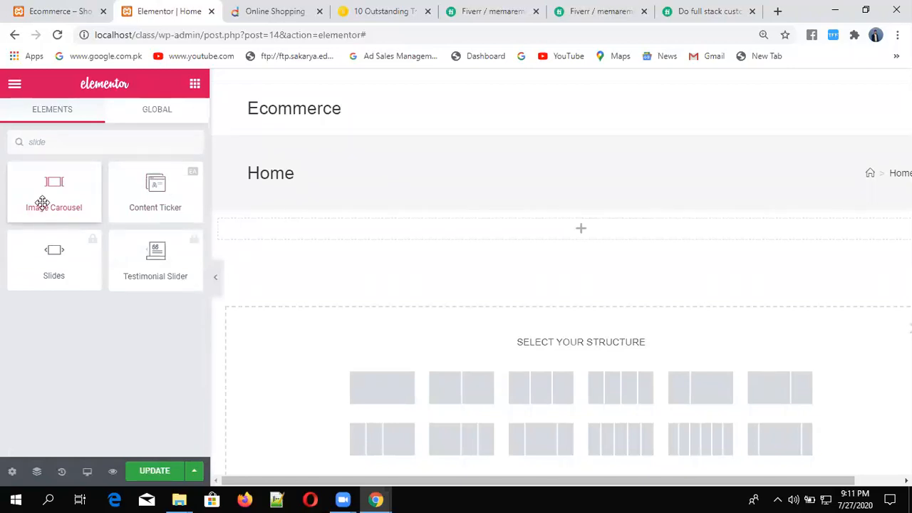
drag(42, 203, 401, 223)
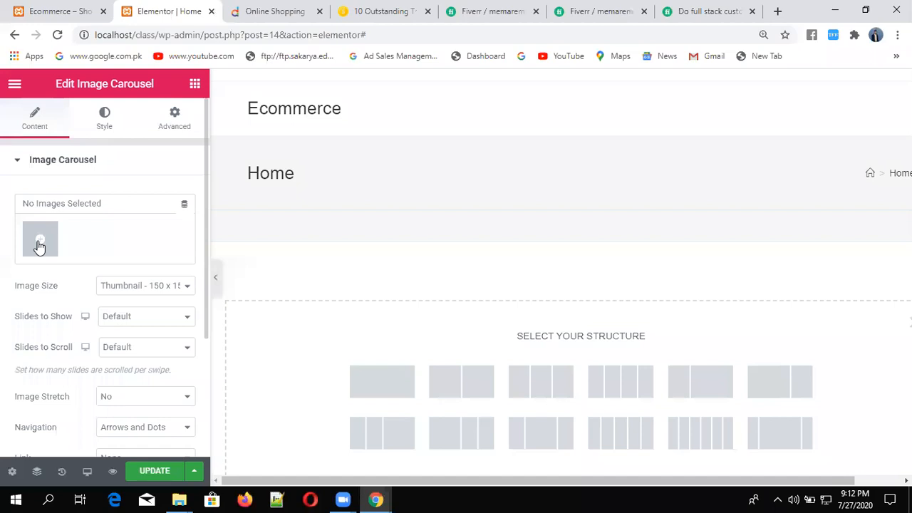
Switch to the Daraz site, open the Qurbani Ghar Bethay banner and try to save its image
key(ctrl+Tab)
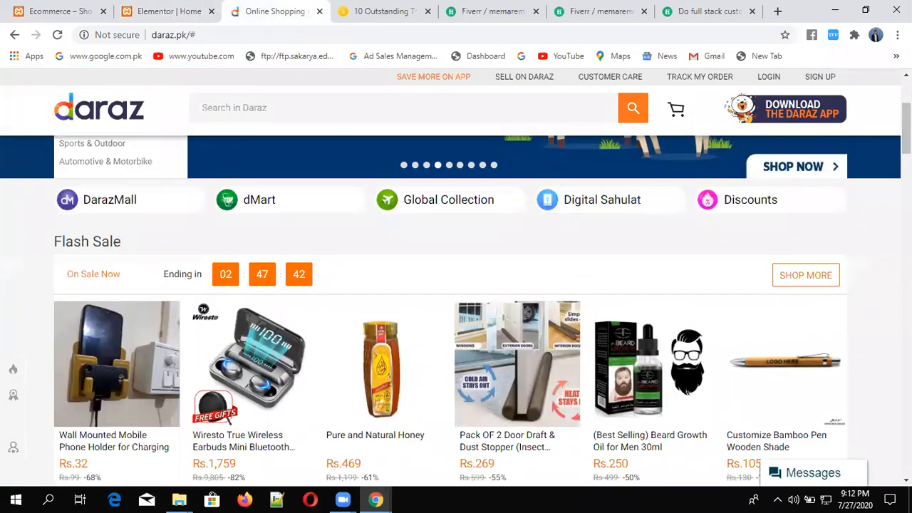
scroll(498, 252, up, 3)
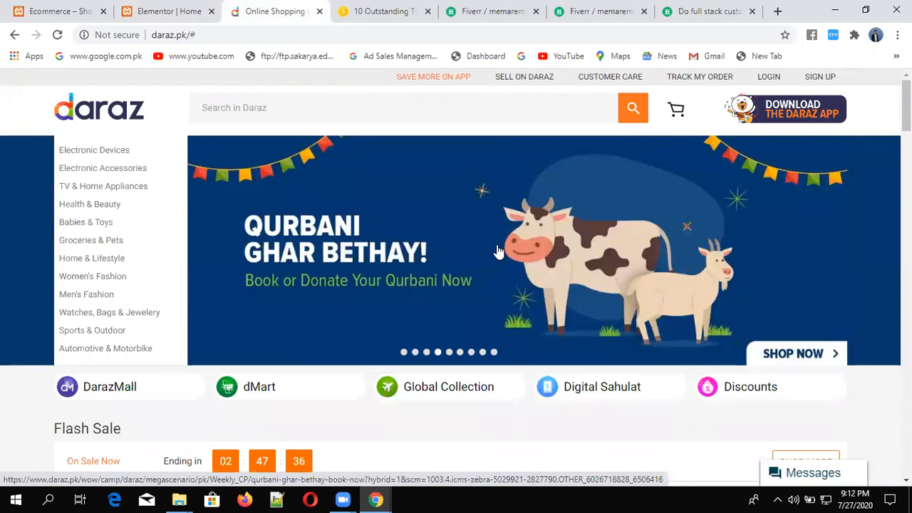
key(shift+F10)
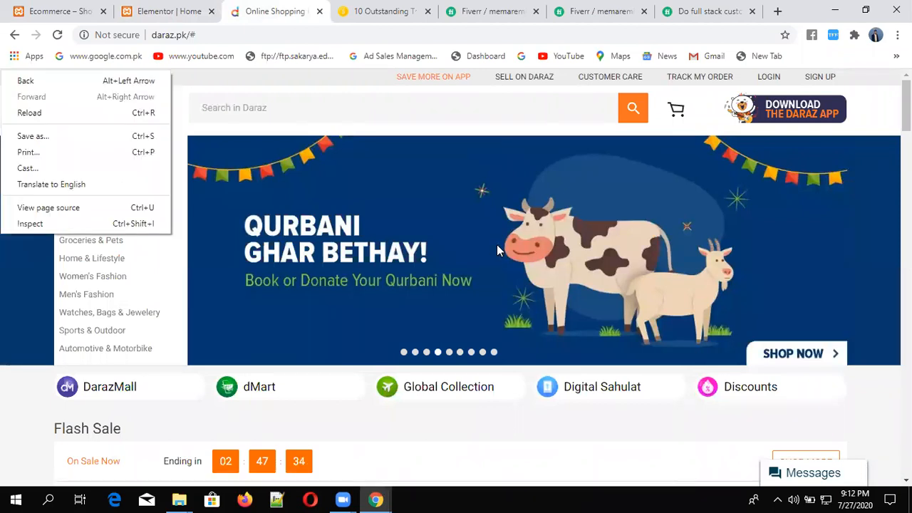
key(r)
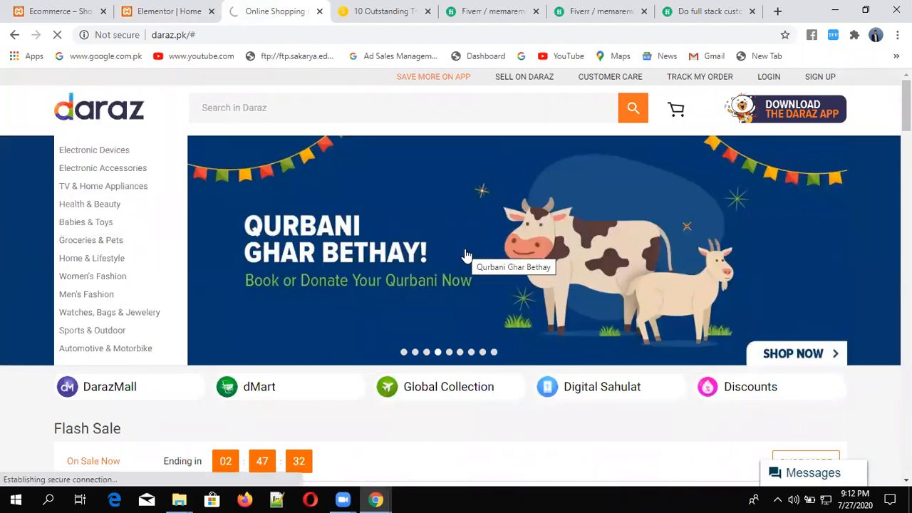
click(465, 255)
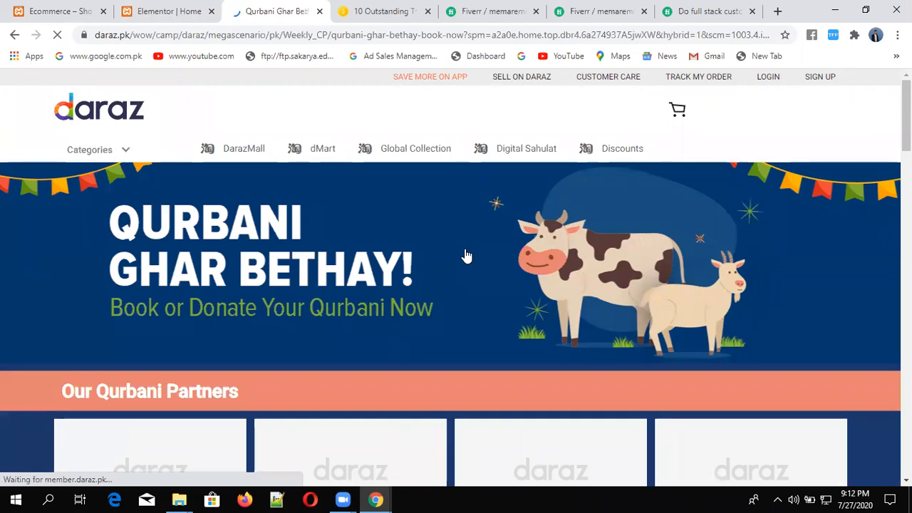
key(shift+F10)
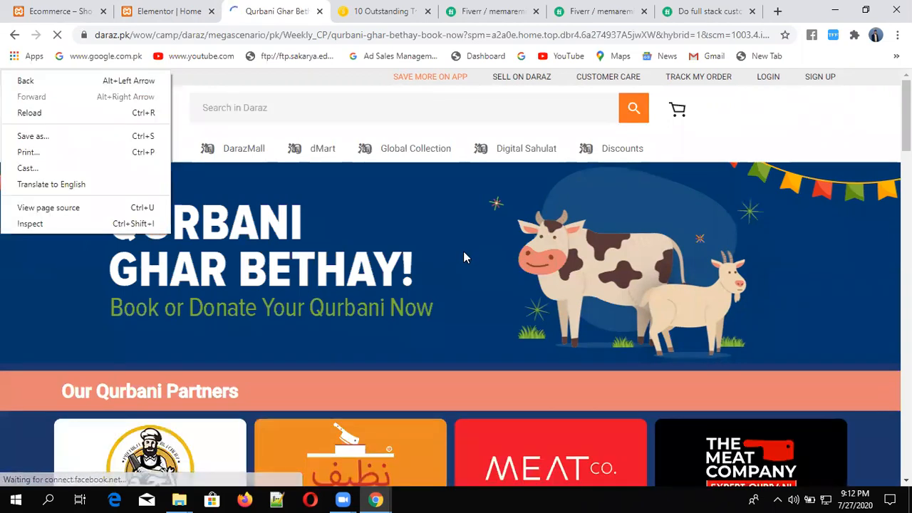
click(510, 260)
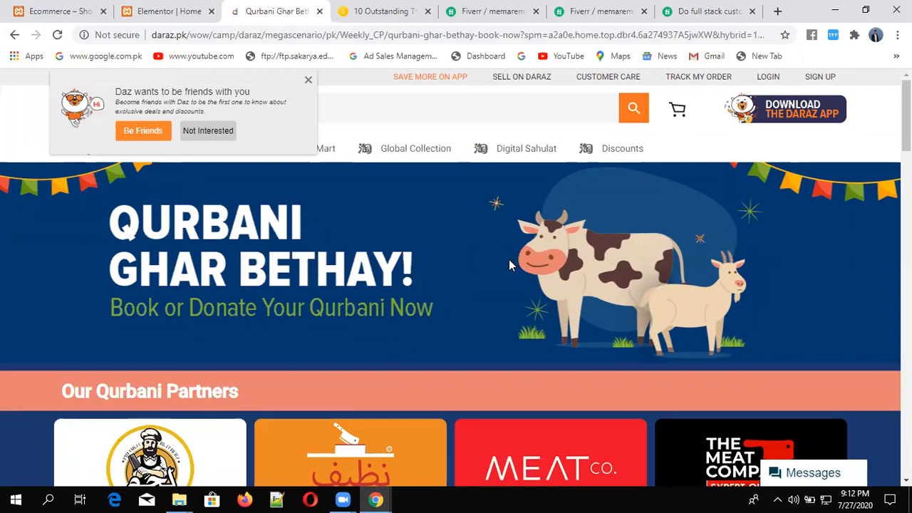
key(Menu)
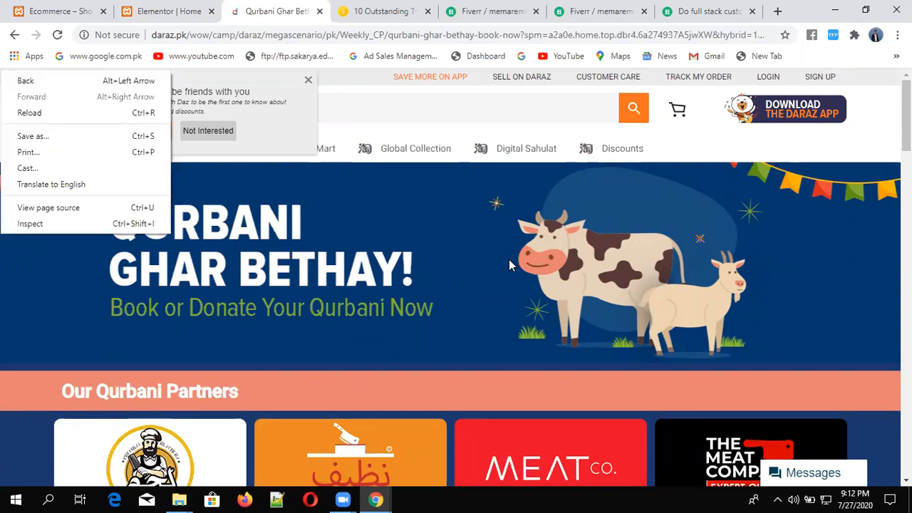
click(540, 275)
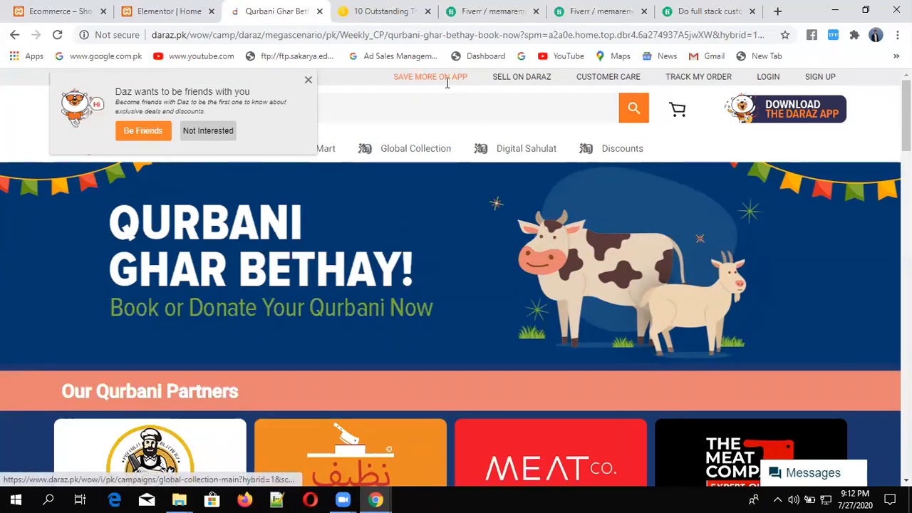
Open google.com in a new browser tab and search for "background wallpaper"
click(778, 12)
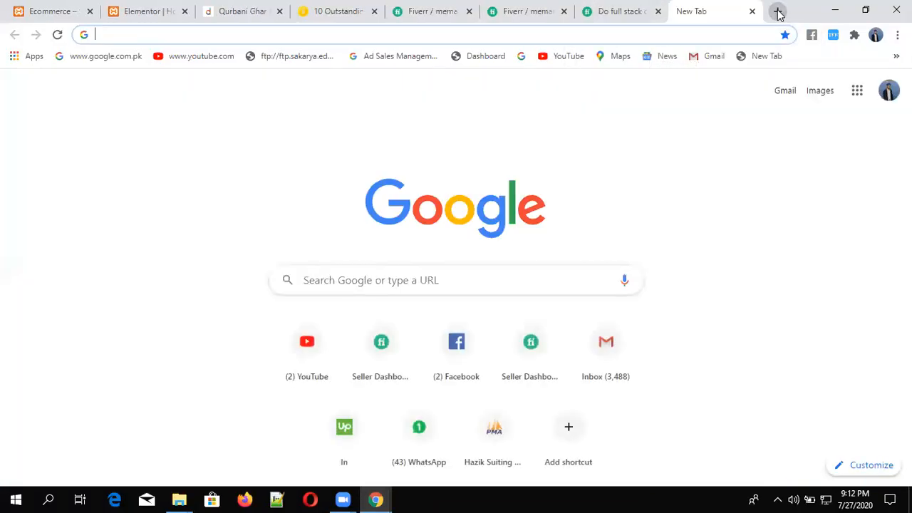
text(google.com)
key(Return)
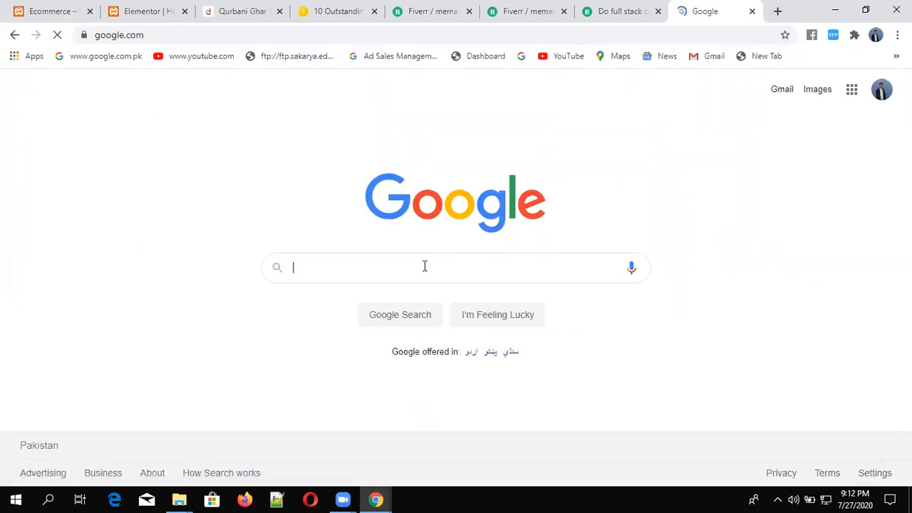
click(426, 265)
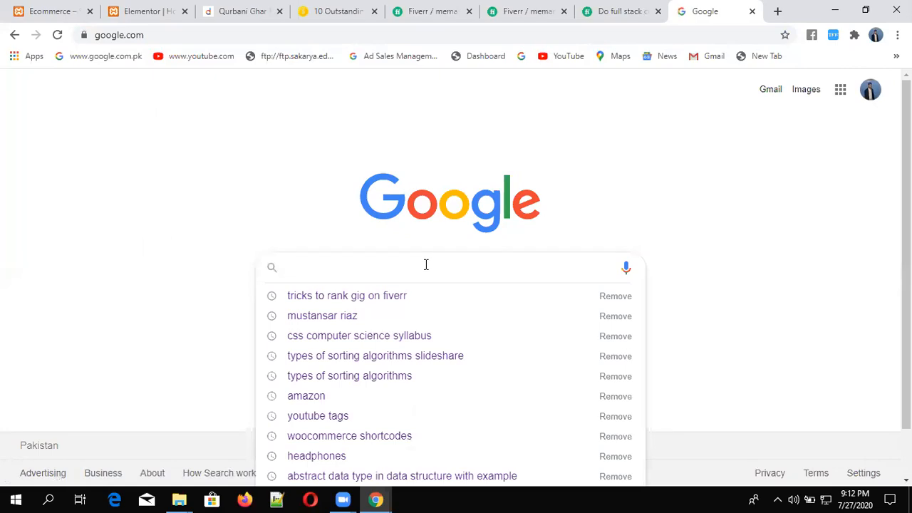
text(f)
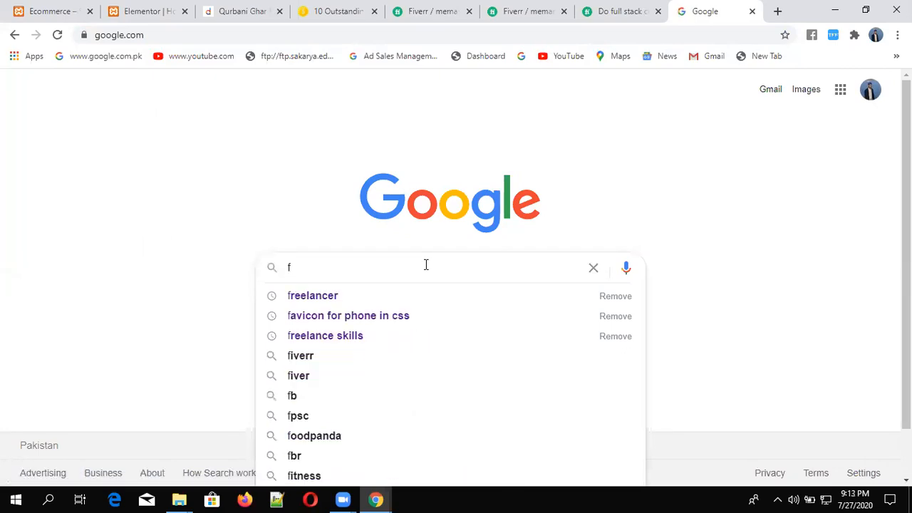
text(o)
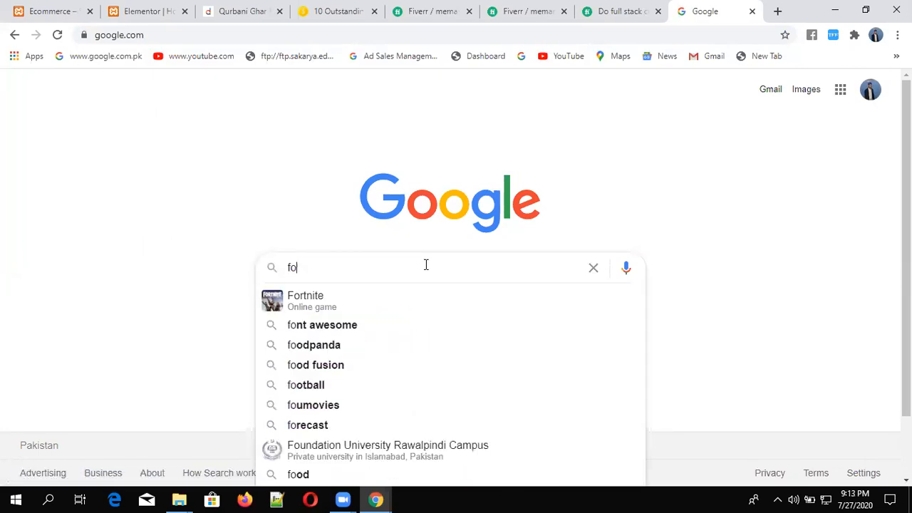
key(BackSpace)
key(BackSpace)
text(b)
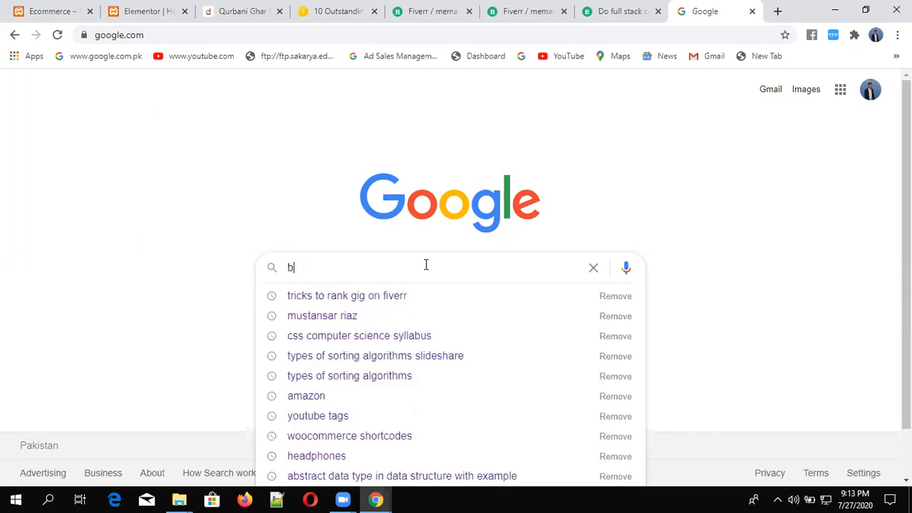
text(ack g)
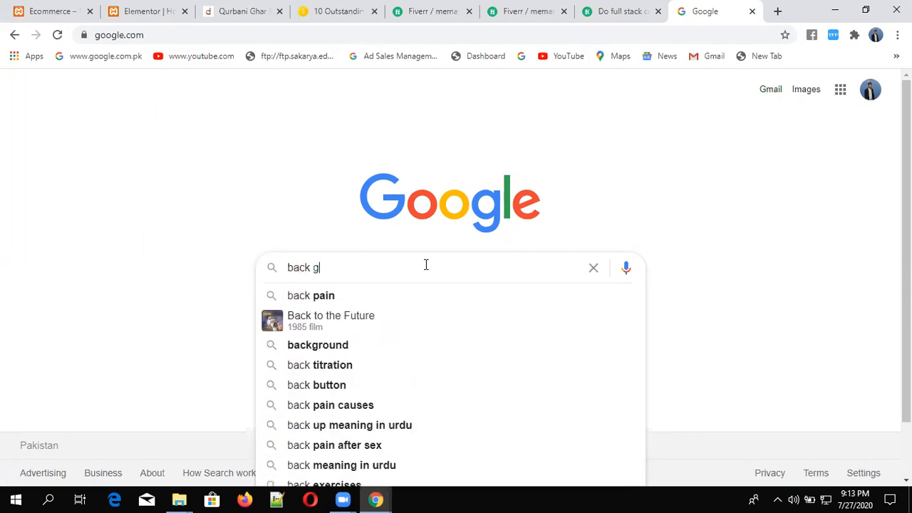
text(round)
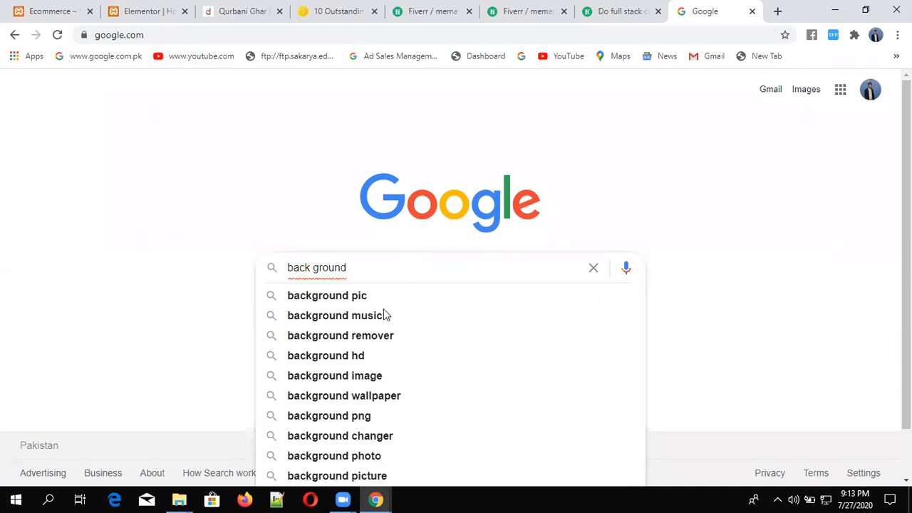
click(359, 395)
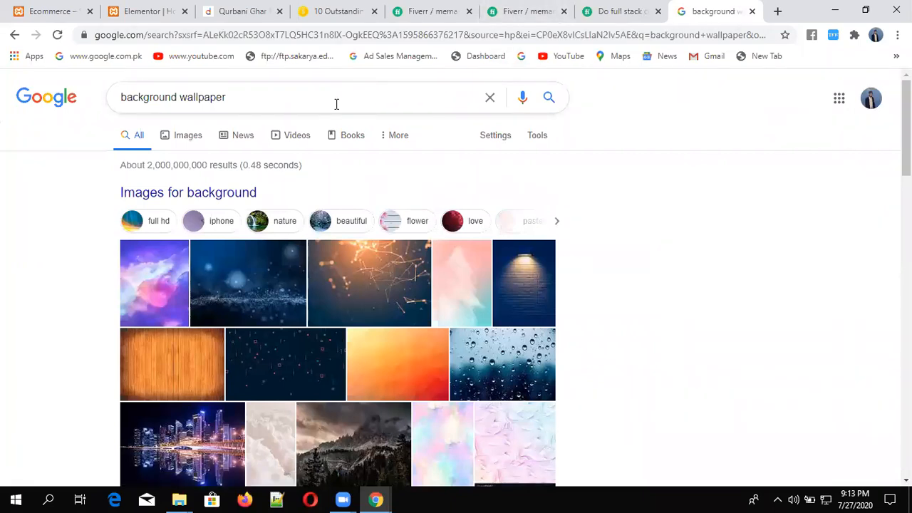
Open the preview of the dark Freepik wallpaper with small coloured squares from the image results
click(273, 363)
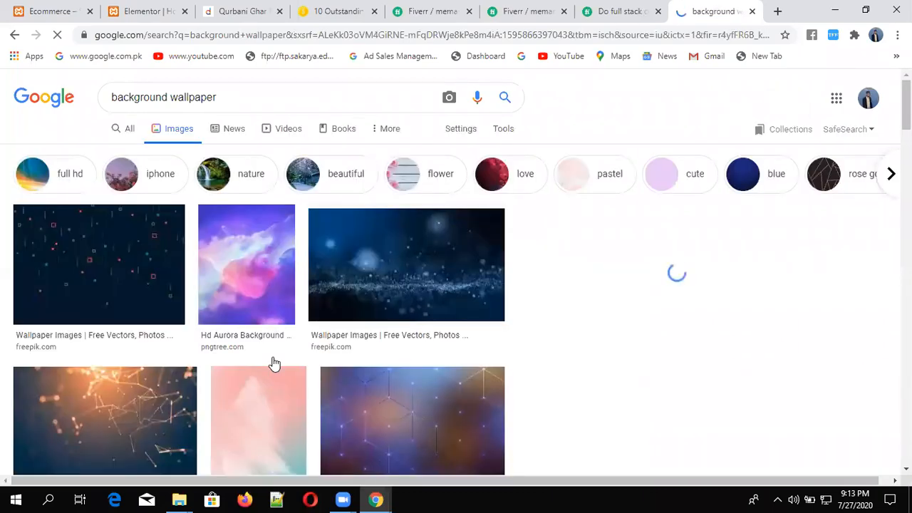
click(169, 337)
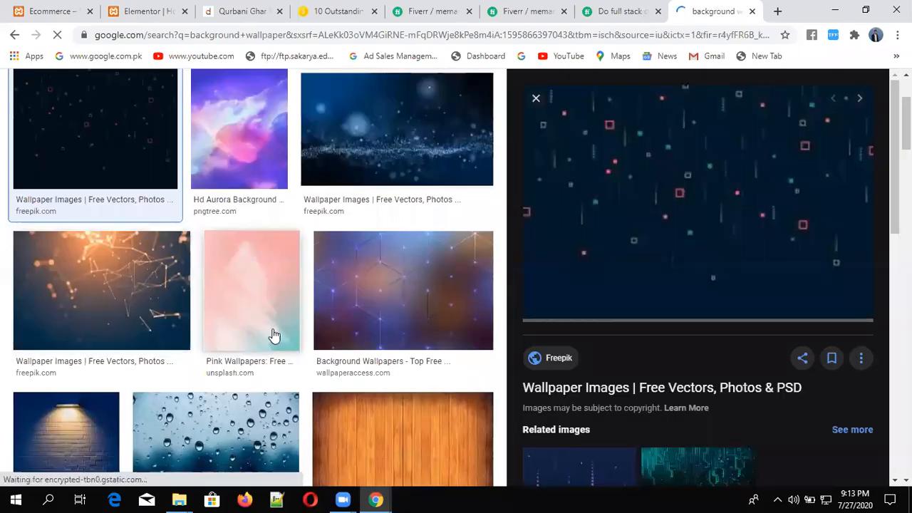
click(698, 197)
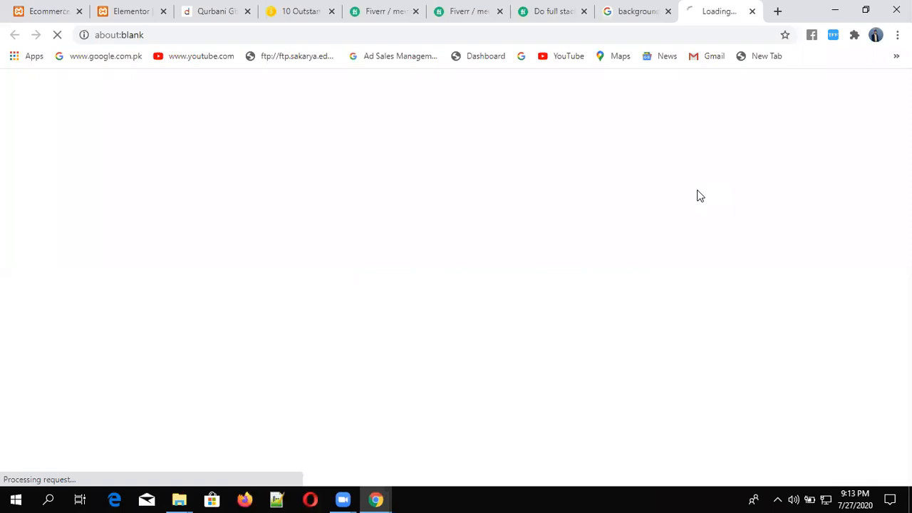
click(602, 7)
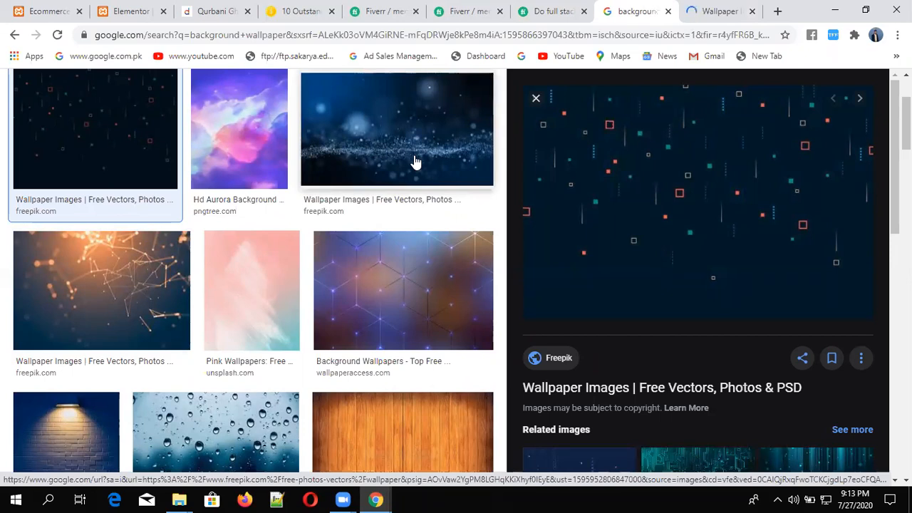
Save the previewed wallpaper to the Desktop as a JPEG image named ecommerce
key(Menu)
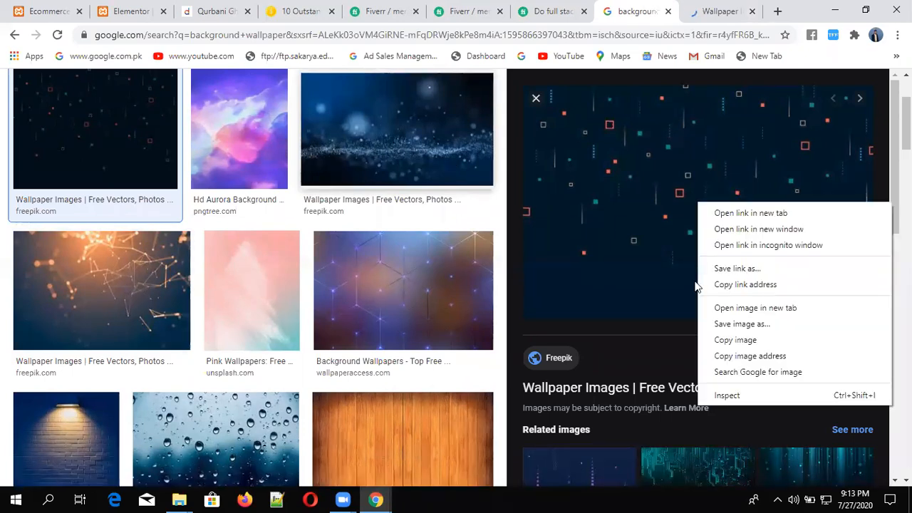
click(750, 324)
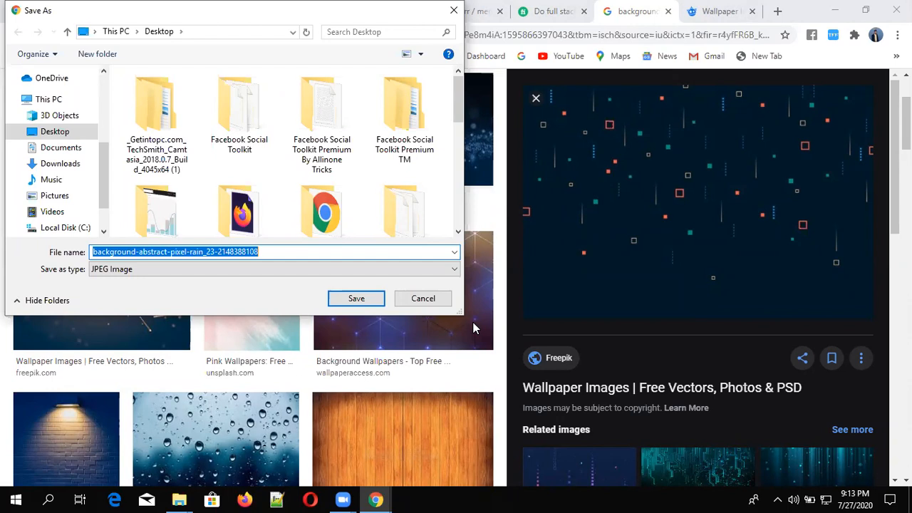
text(eco)
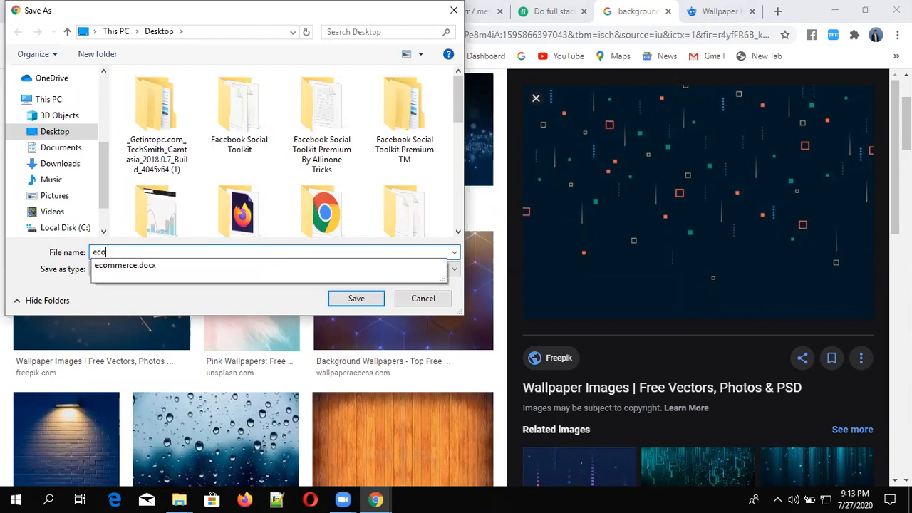
text(mmerce)
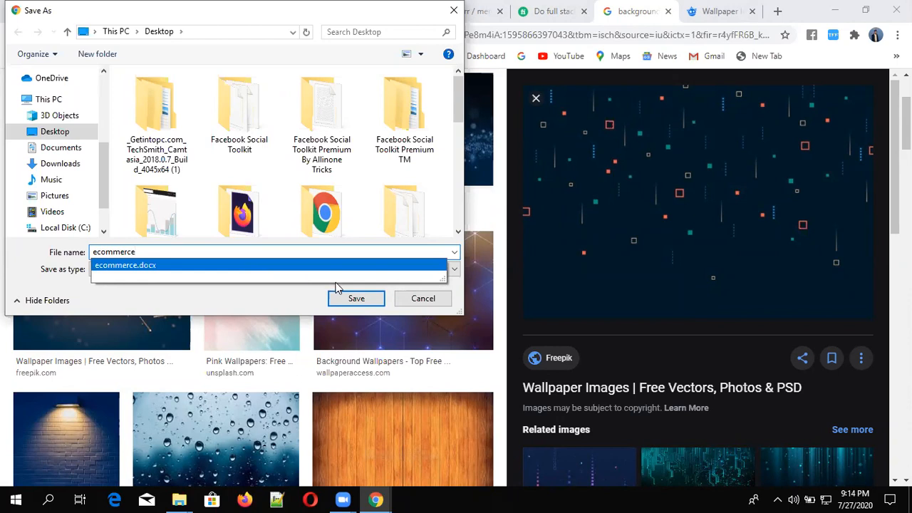
click(357, 300)
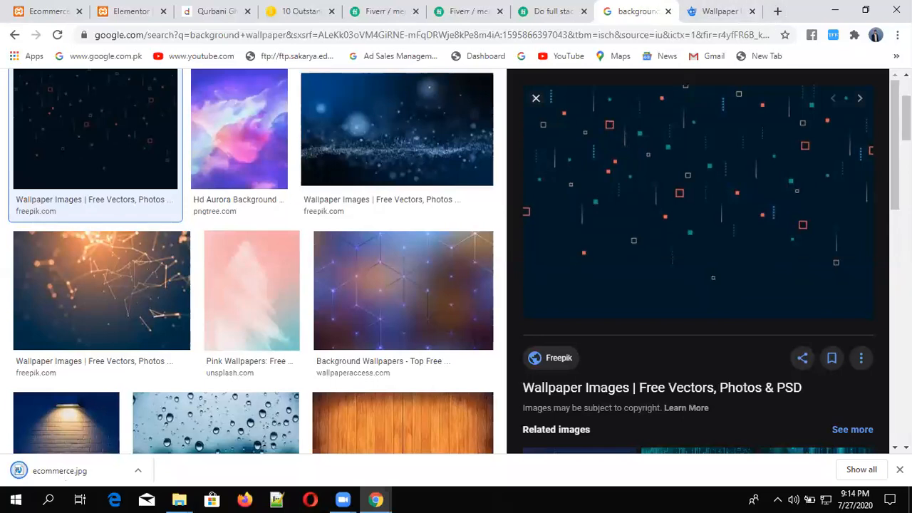
scroll(456, 262, up, 2)
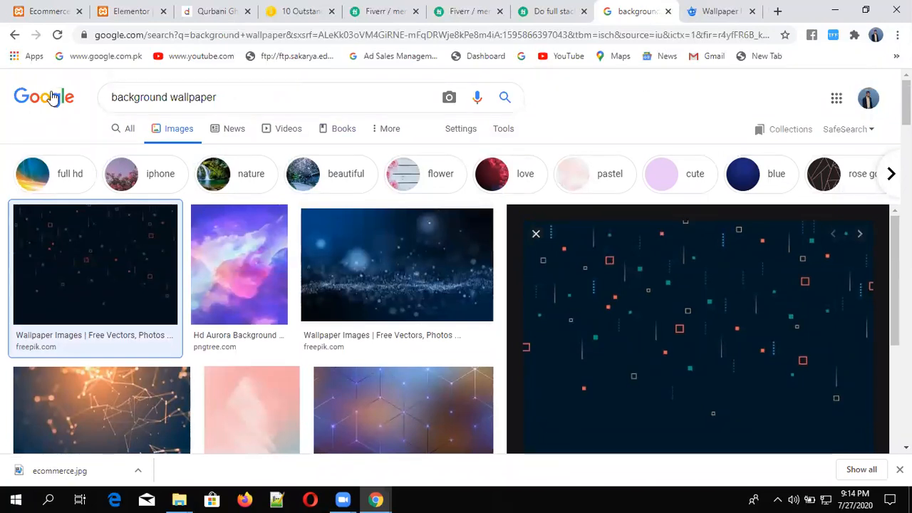
click(132, 132)
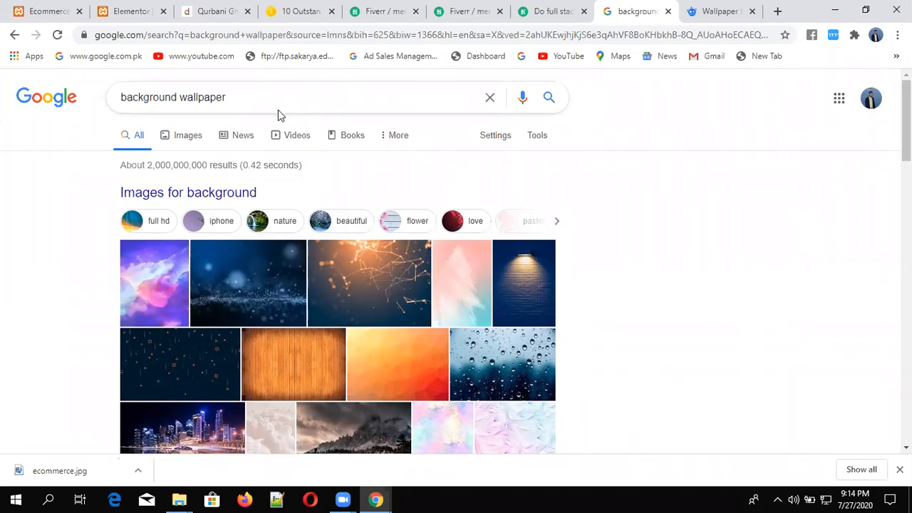
click(218, 11)
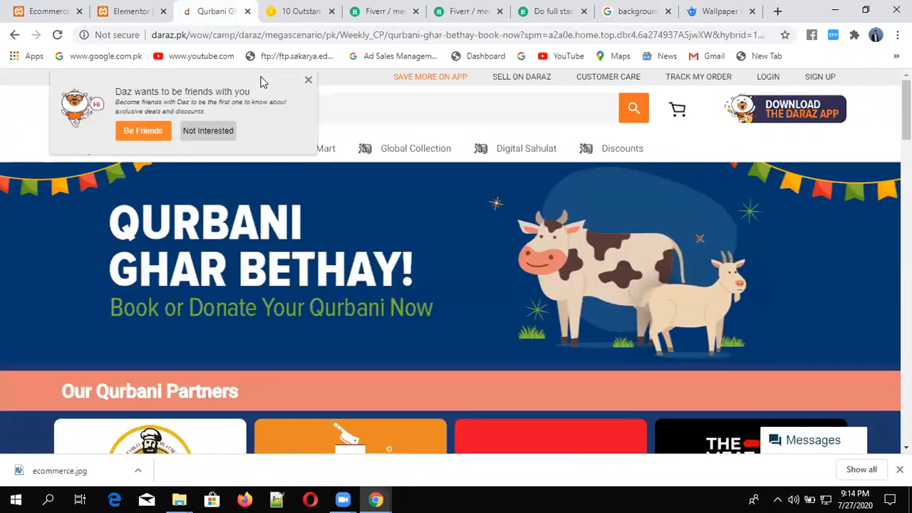
Return to the Elementor editor, upload the ecommerce image from the Desktop for the image carousel and create a new gallery with it
click(132, 11)
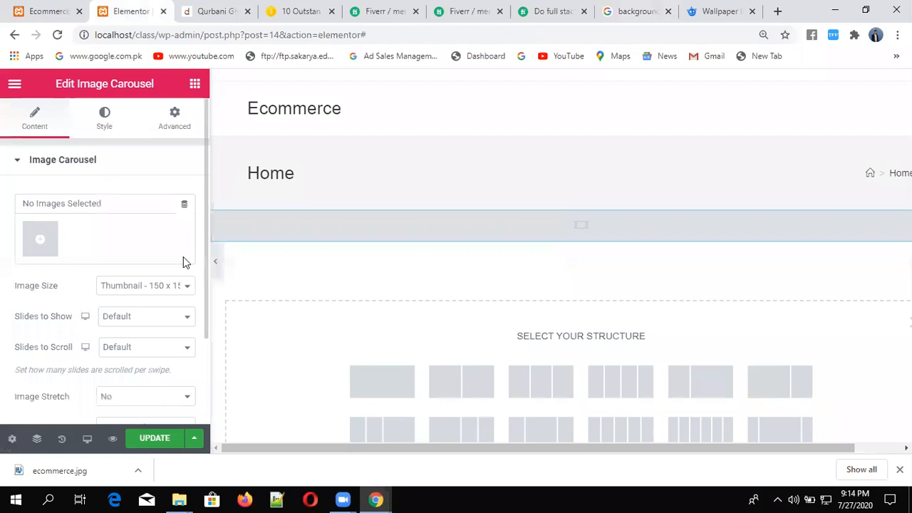
click(32, 250)
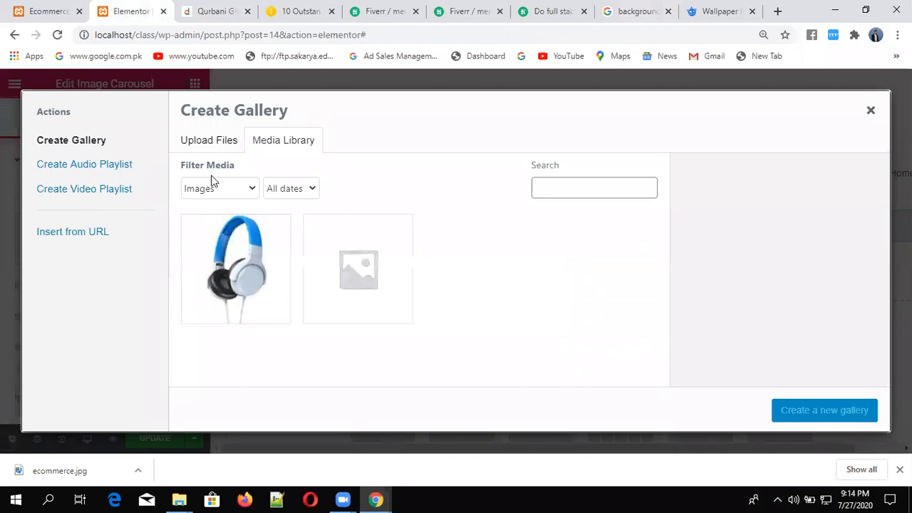
click(208, 143)
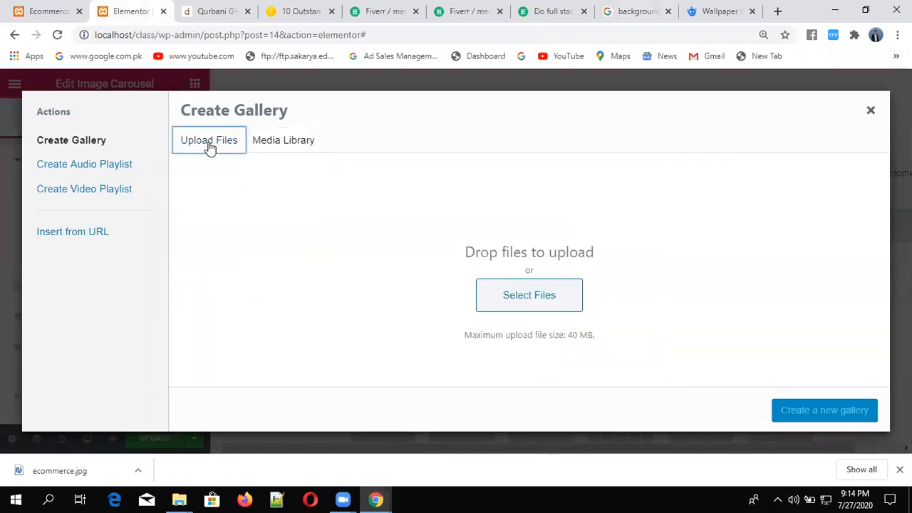
click(503, 303)
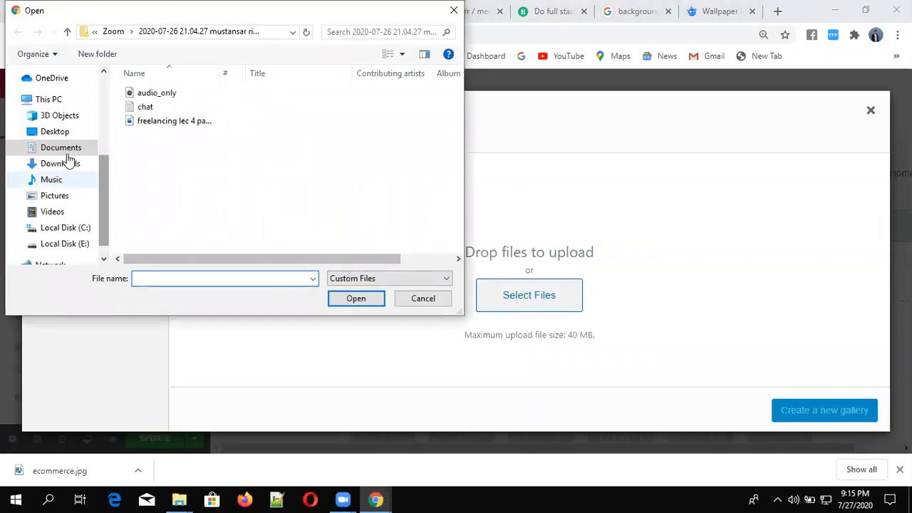
click(65, 135)
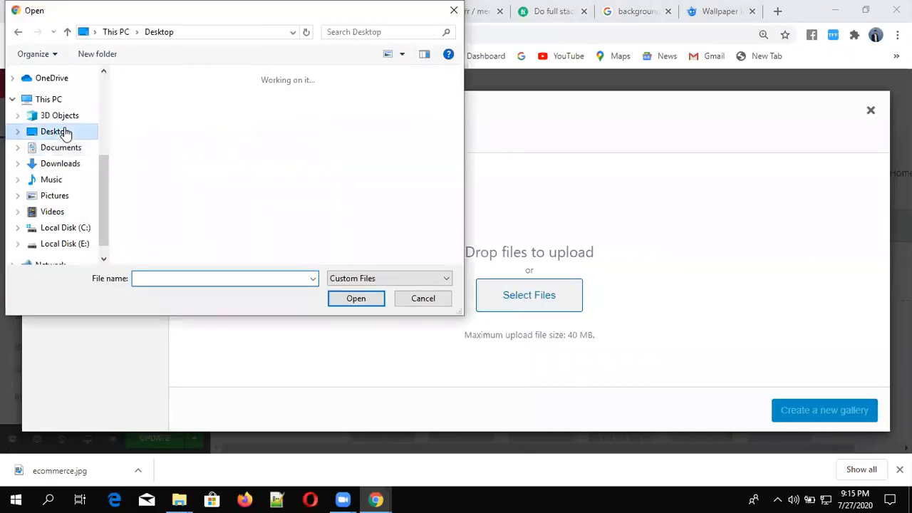
scroll(459, 260, down, 10)
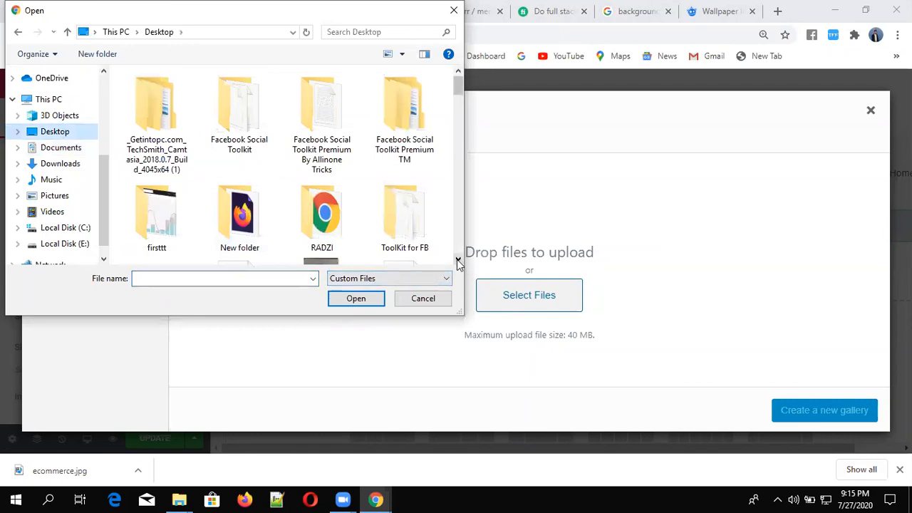
scroll(458, 260, down, 3)
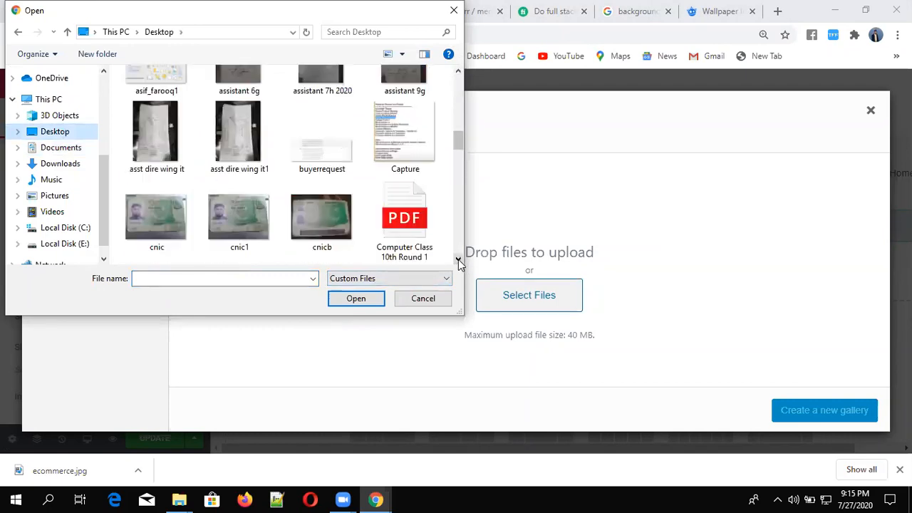
scroll(458, 260, down, 3)
scroll(457, 260, down, 1)
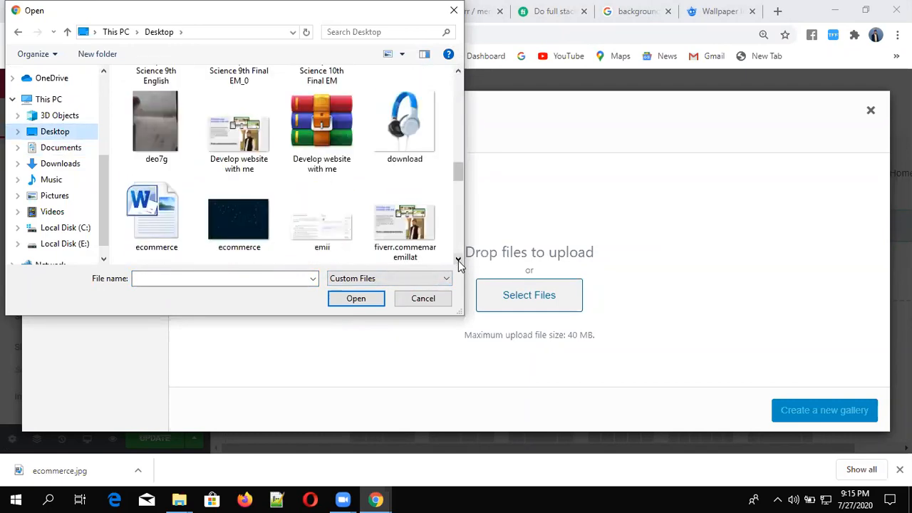
click(260, 225)
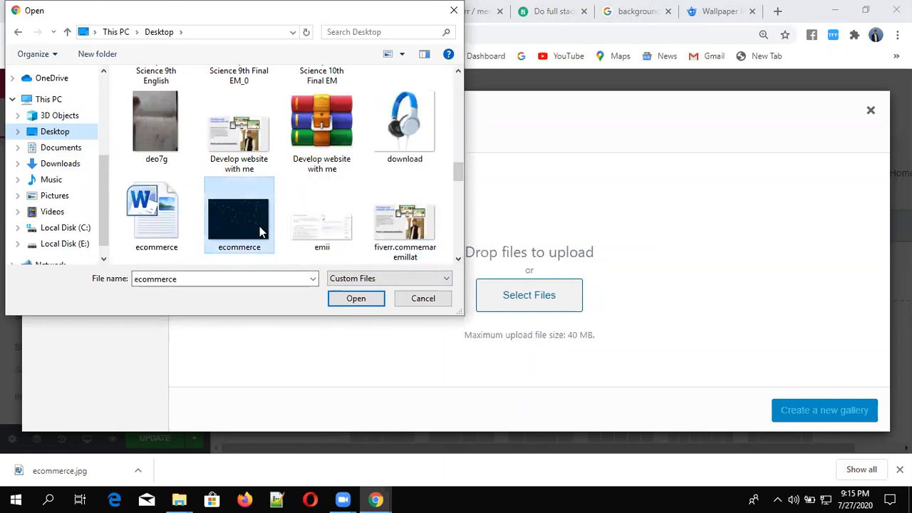
click(356, 299)
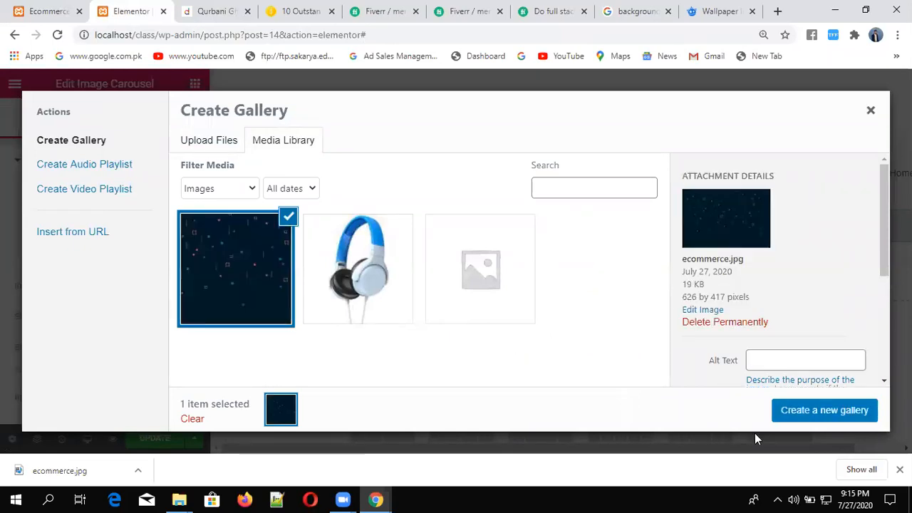
click(823, 411)
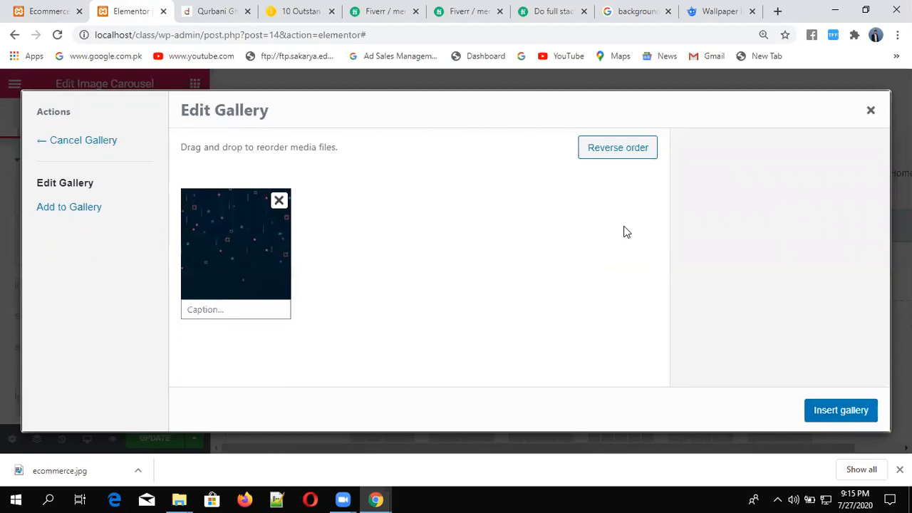
Upload the #flyerfreelancingcourse image from the Desktop as an addition to the gallery
click(77, 211)
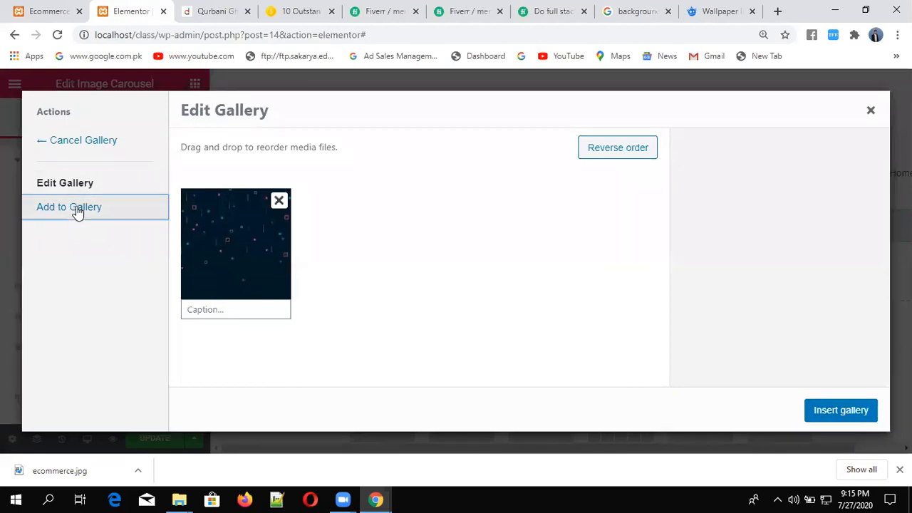
click(214, 147)
click(536, 305)
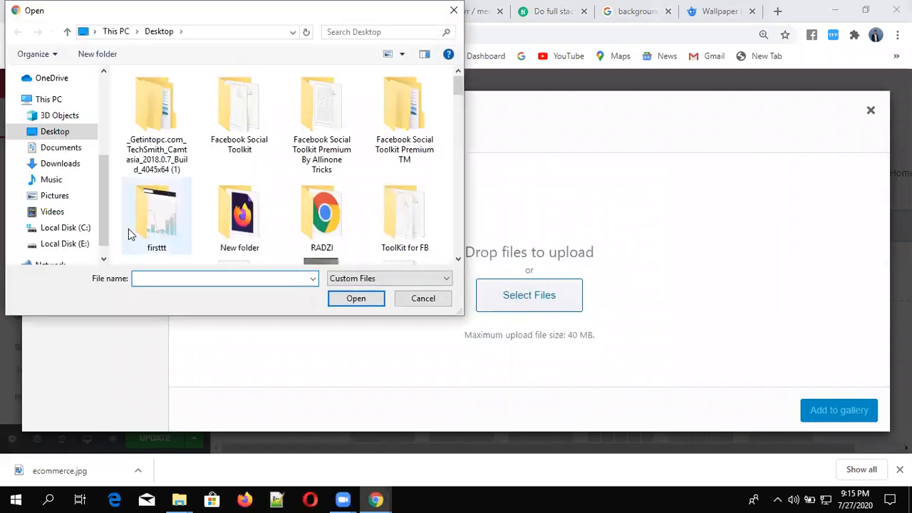
click(458, 259)
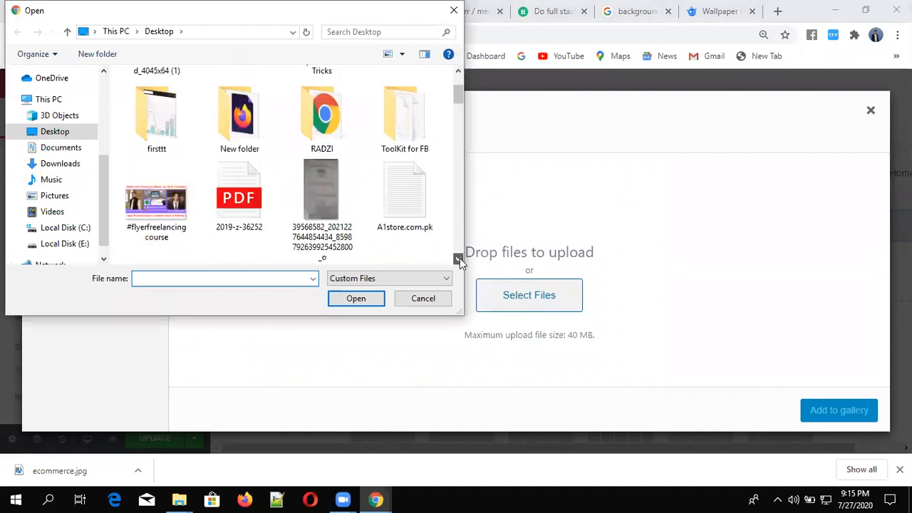
click(459, 260)
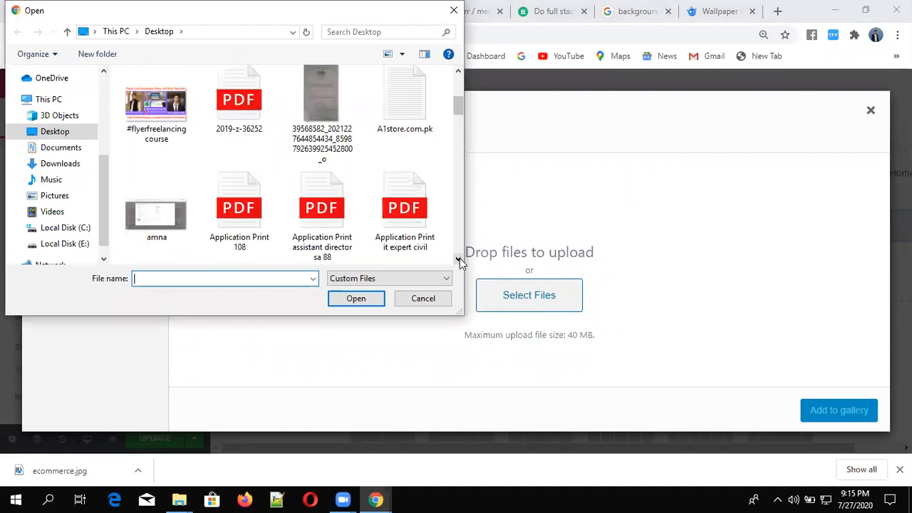
click(173, 107)
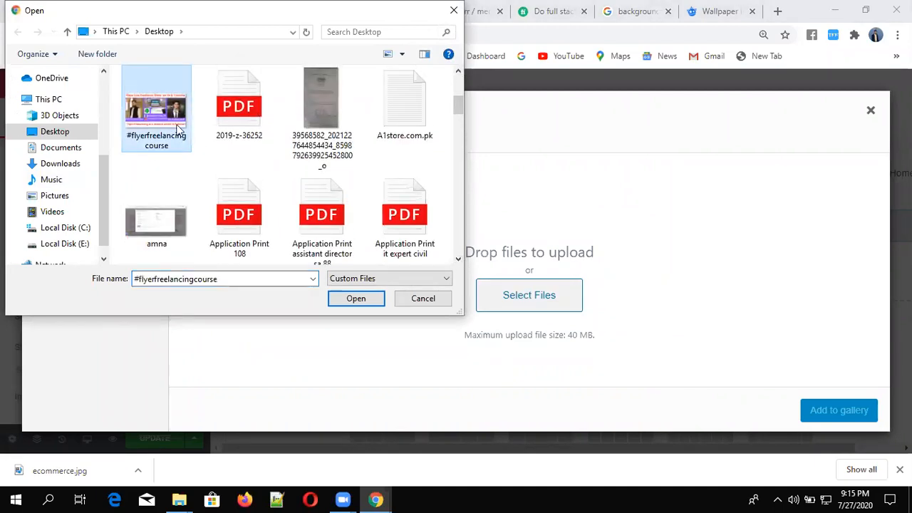
click(355, 299)
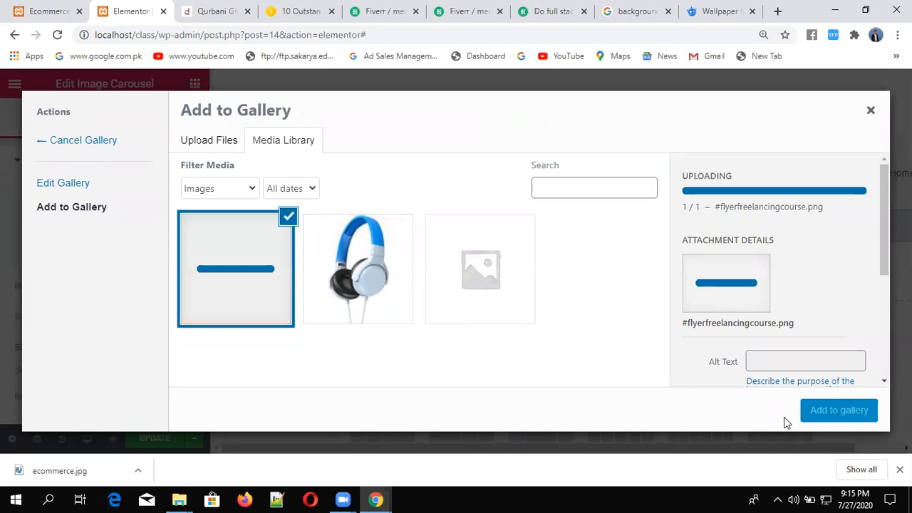
Set the uploaded flyer image's alt text to "ecommerce"
click(885, 384)
click(808, 296)
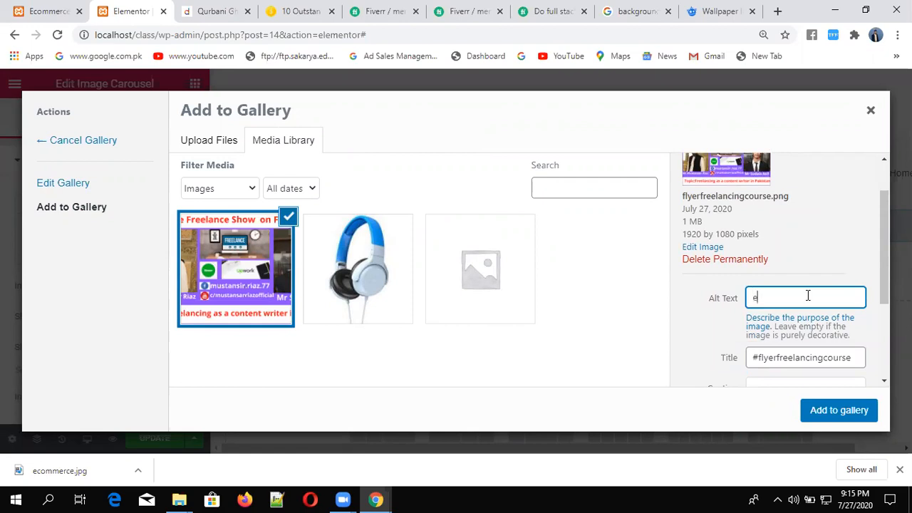
text(ecommerce)
Replace the flyer image's title with "ecommerce"
scroll(882, 356, down, 2)
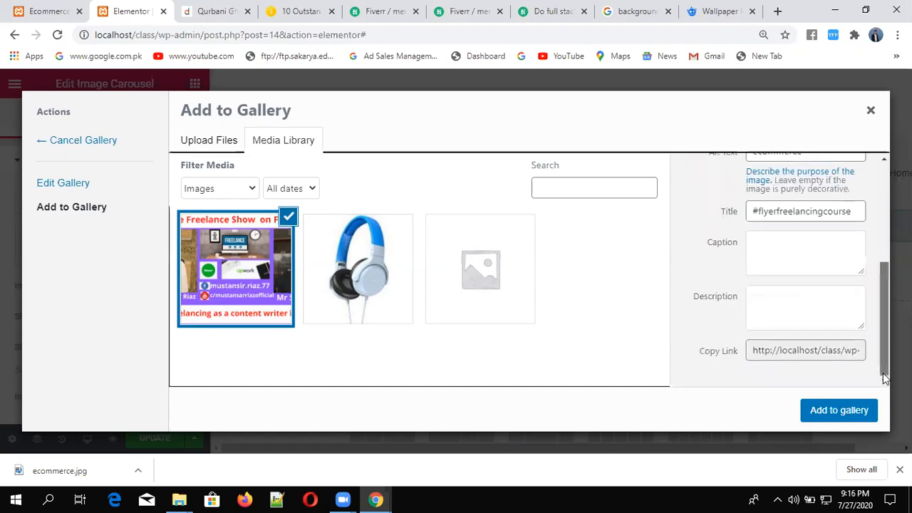
click(861, 212)
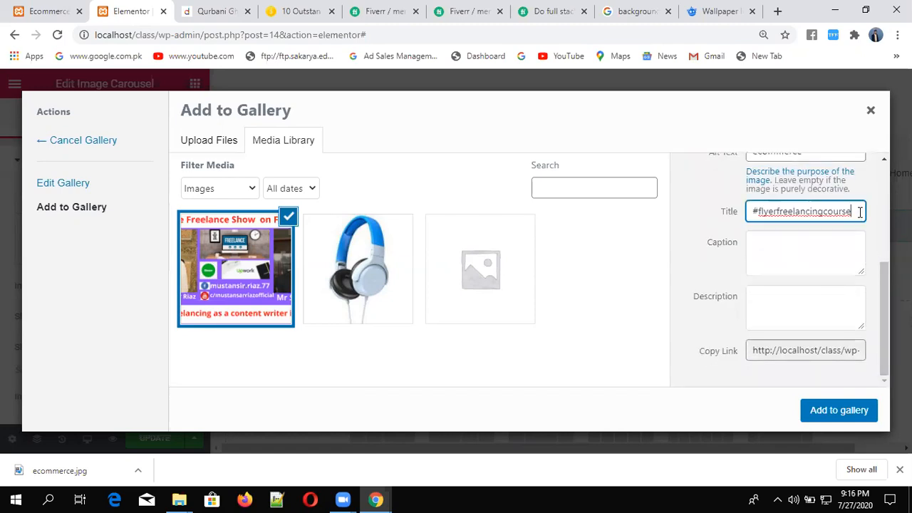
key(BackSpace)
key(BackSpace)
key(BackSpace)
key(BackSpace)
key(BackSpace)
key(BackSpace)
key(BackSpace)
key(BackSpace)
key(BackSpace)
key(BackSpace)
key(BackSpace)
key(BackSpace)
key(BackSpace)
key(BackSpace)
key(BackSpace)
key(BackSpace)
key(BackSpace)
key(BackSpace)
key(BackSpace)
key(BackSpace)
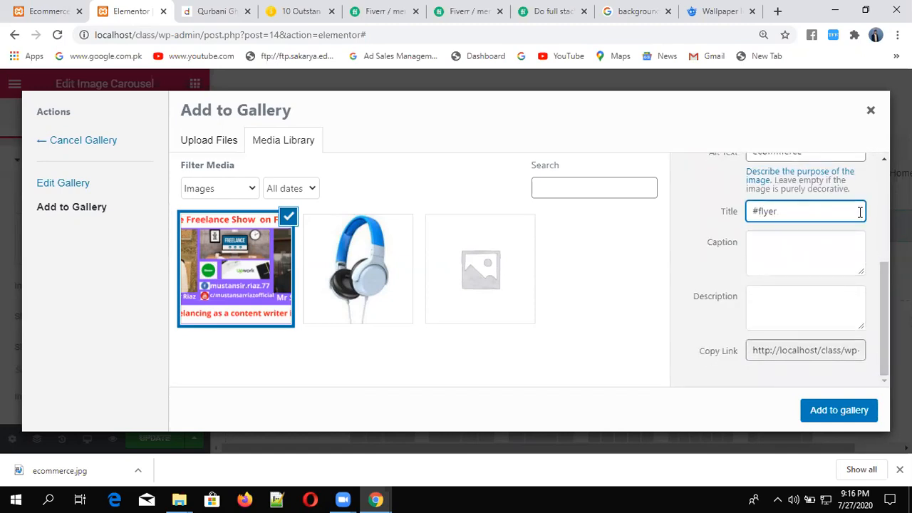
text(ecommerce)
Enter "headphones" as the flyer image's caption
click(775, 241)
text(head)
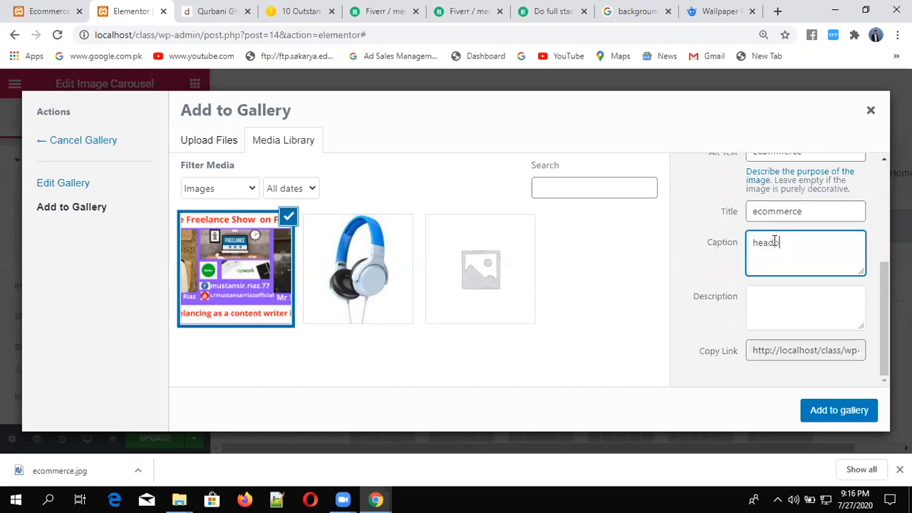
text(phones)
Add the flyer image to the gallery and insert the gallery into the image carousel
click(834, 421)
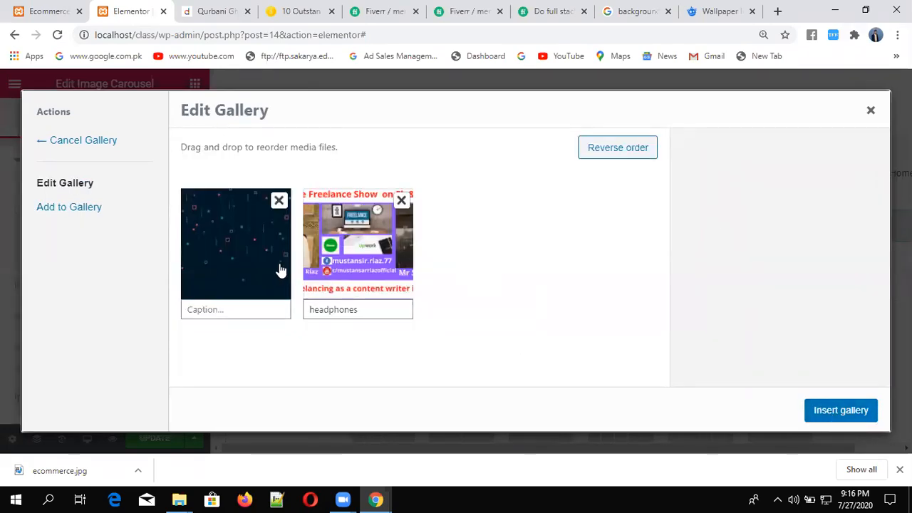
click(842, 414)
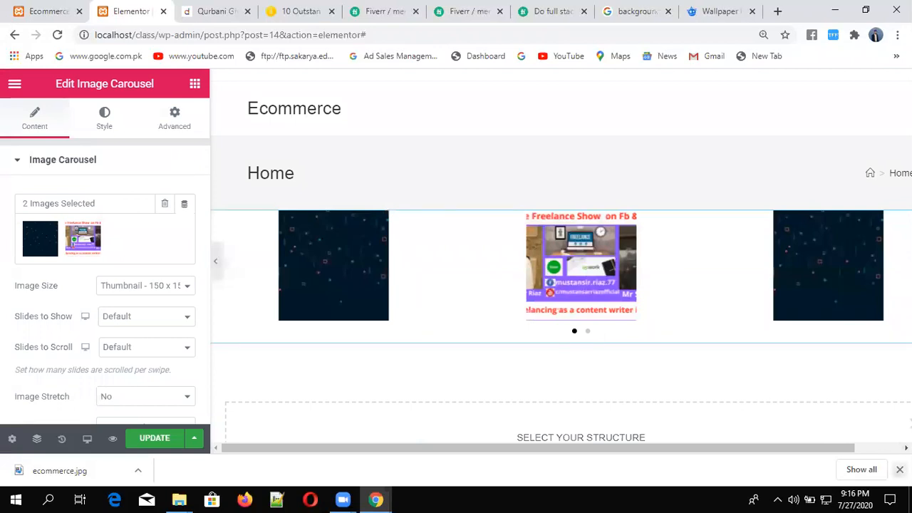
click(900, 469)
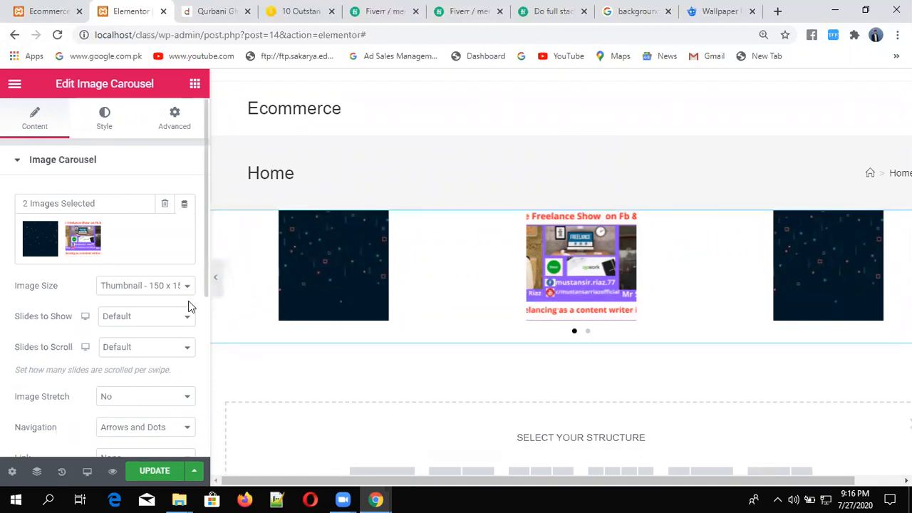
Set the carousel's image size to Full
click(51, 261)
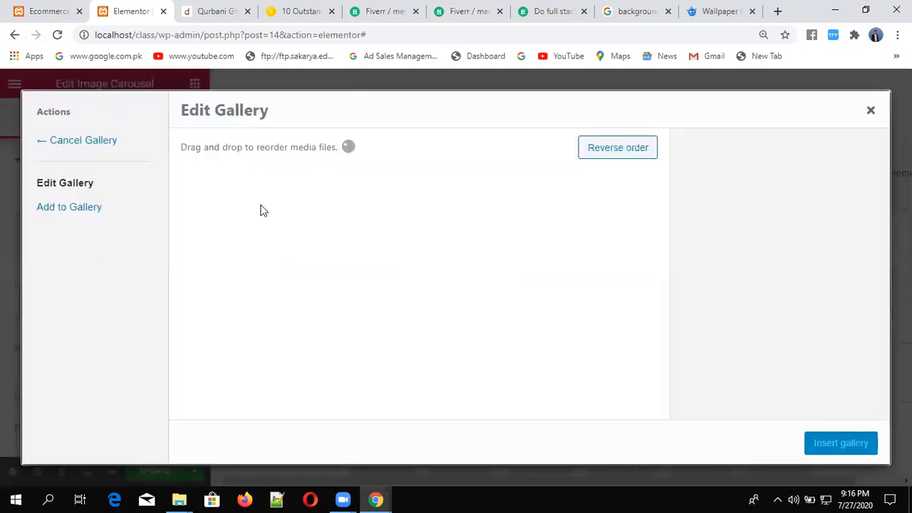
click(871, 113)
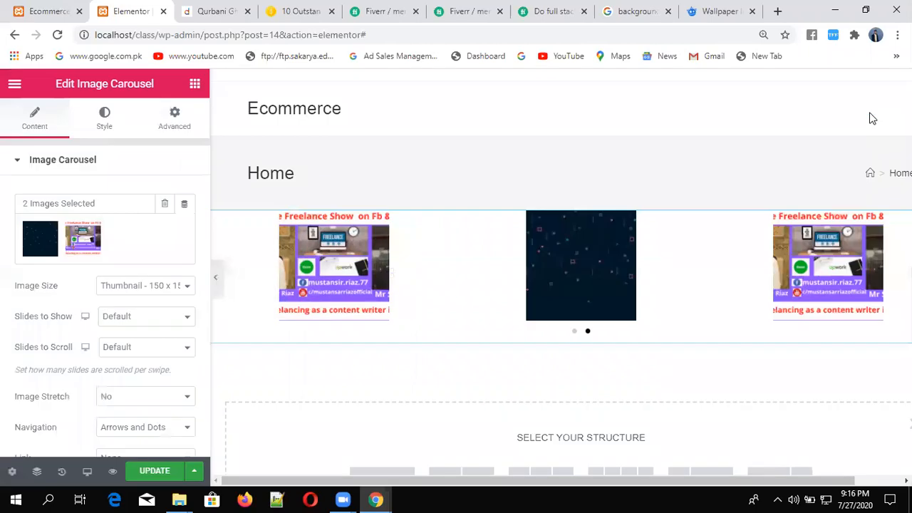
click(147, 323)
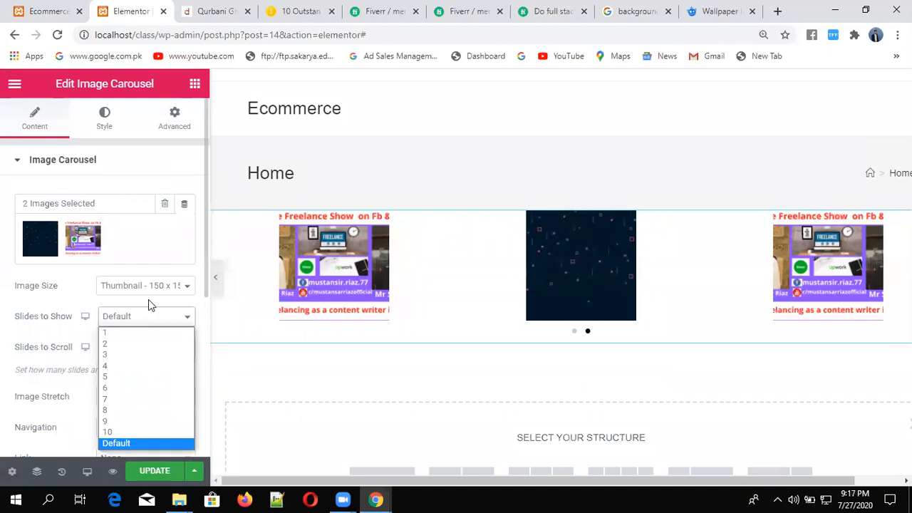
click(156, 292)
click(156, 290)
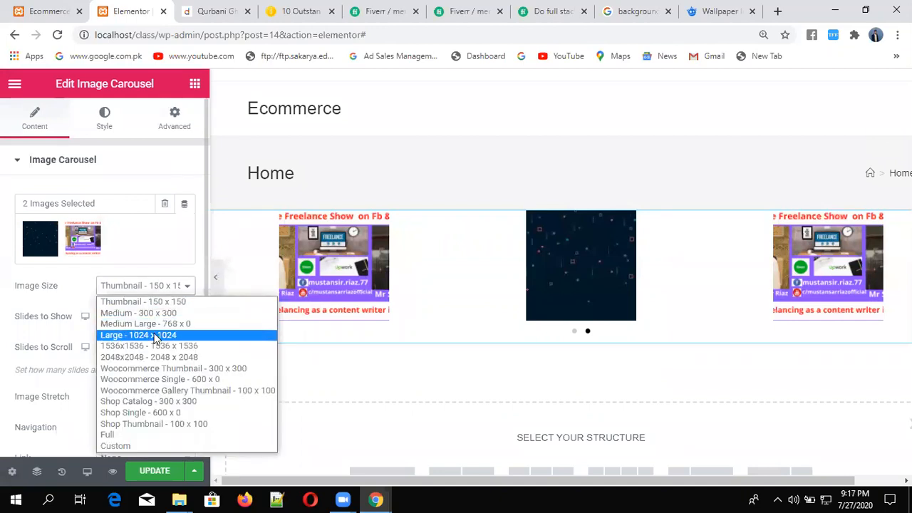
click(126, 434)
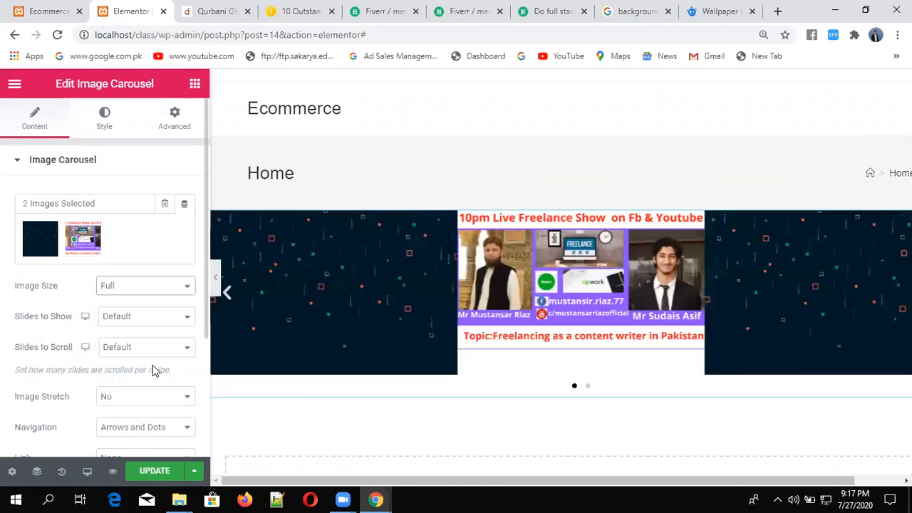
click(161, 294)
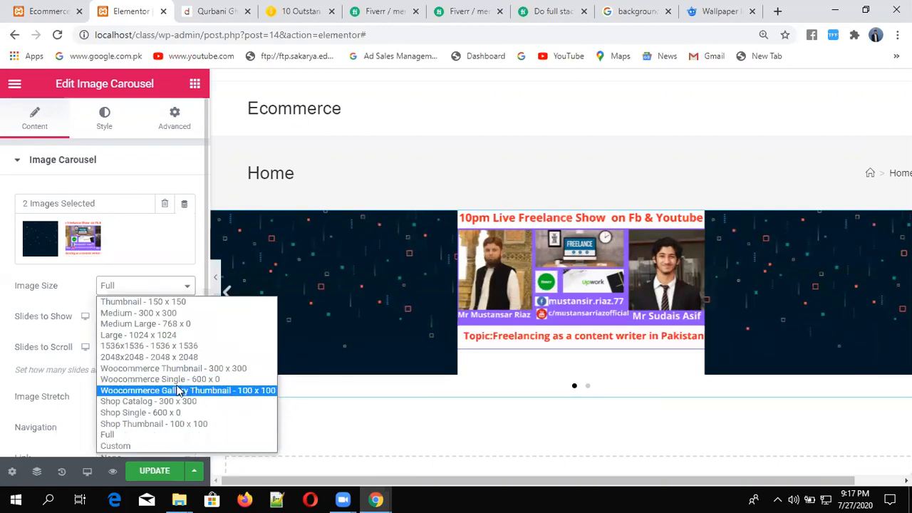
click(187, 246)
click(187, 245)
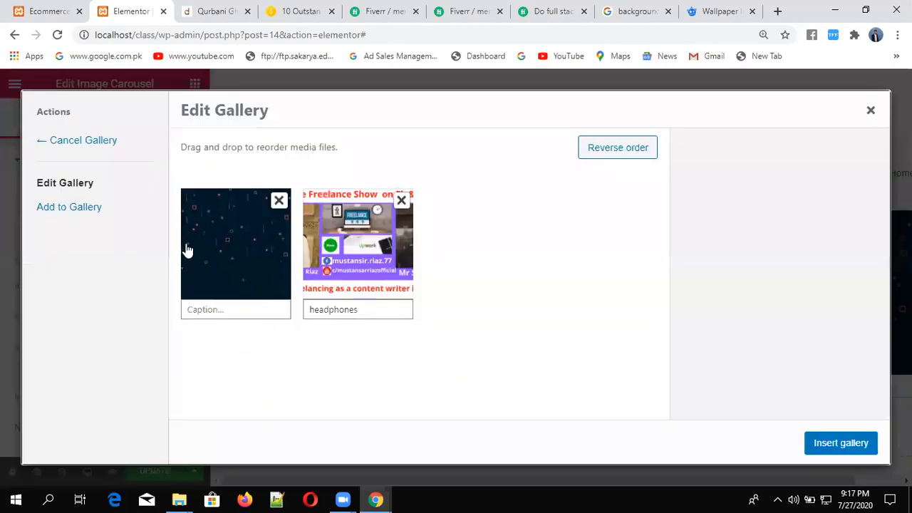
click(871, 114)
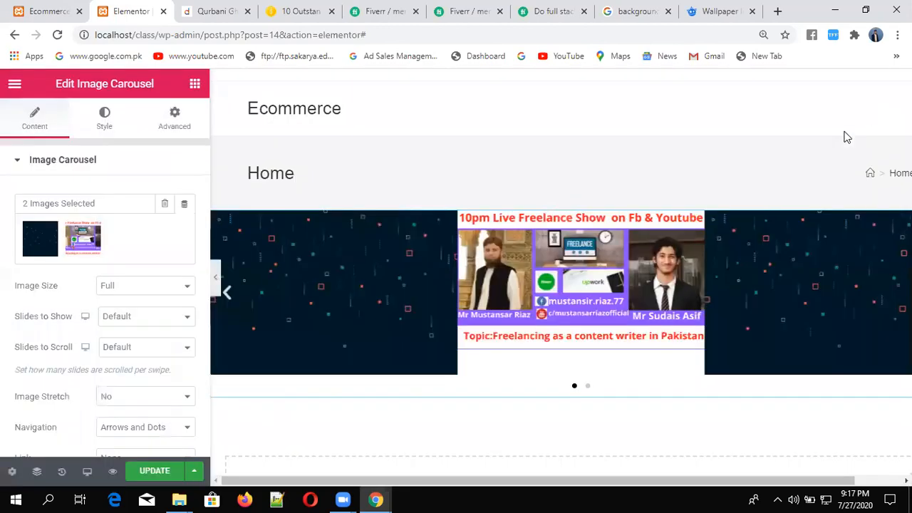
Set the carousel's number of slides to show to 2
click(171, 323)
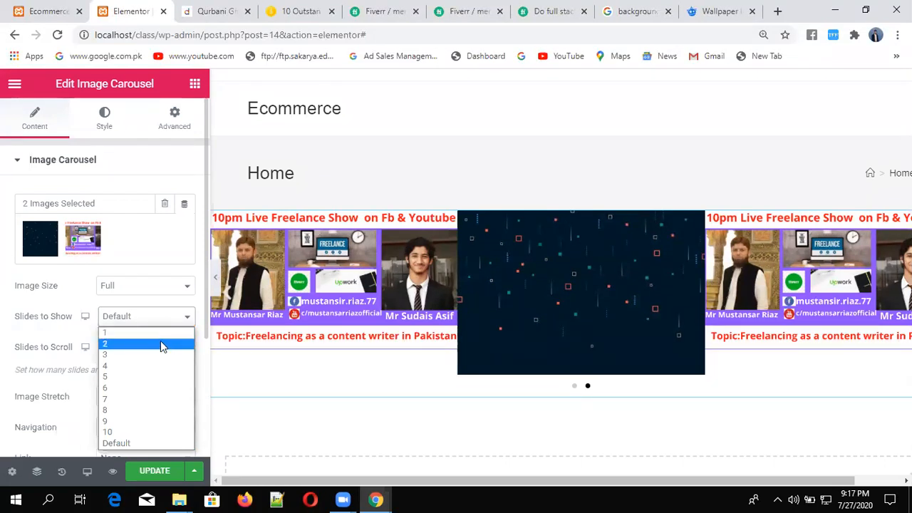
click(161, 344)
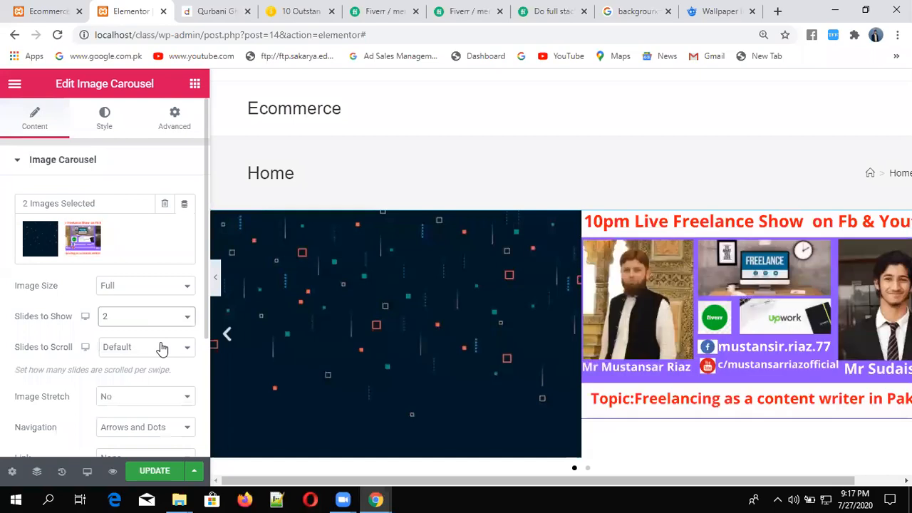
Switch the carousel's slides to show between 1 and 2, finishing with it set to 1
click(172, 319)
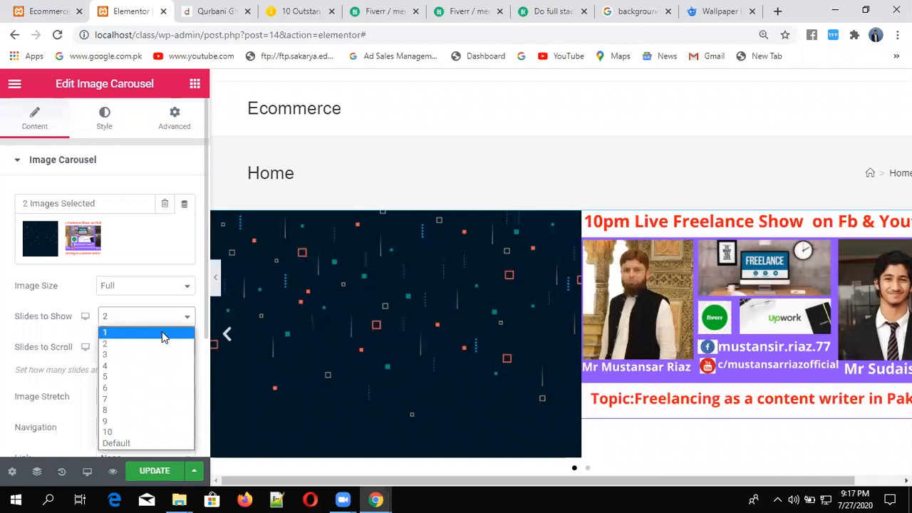
click(162, 333)
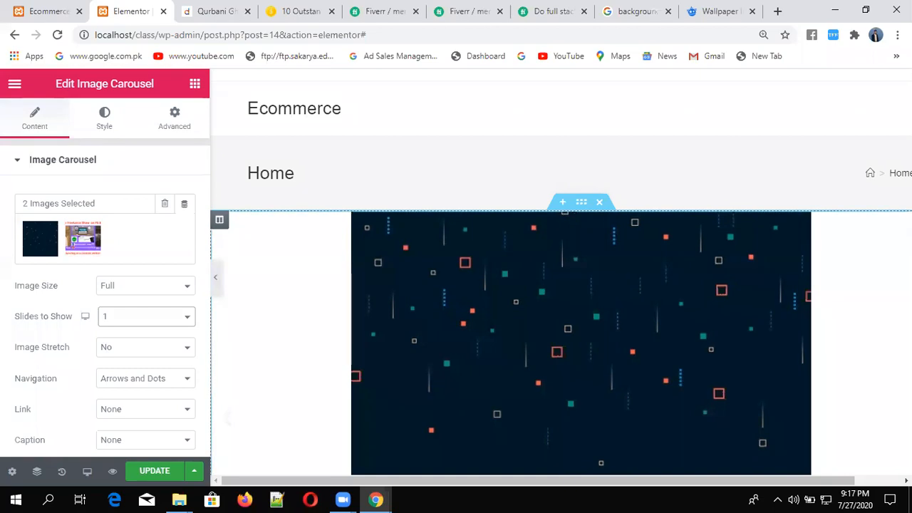
click(185, 321)
click(162, 352)
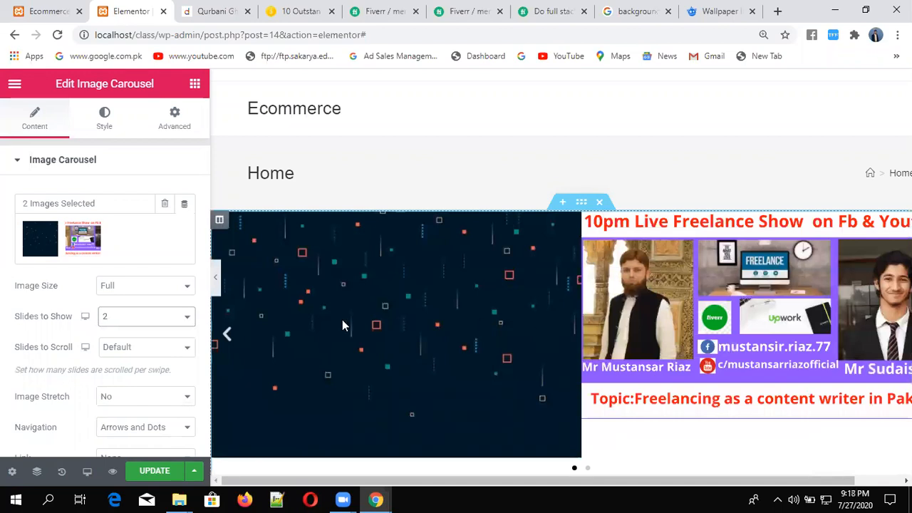
click(176, 325)
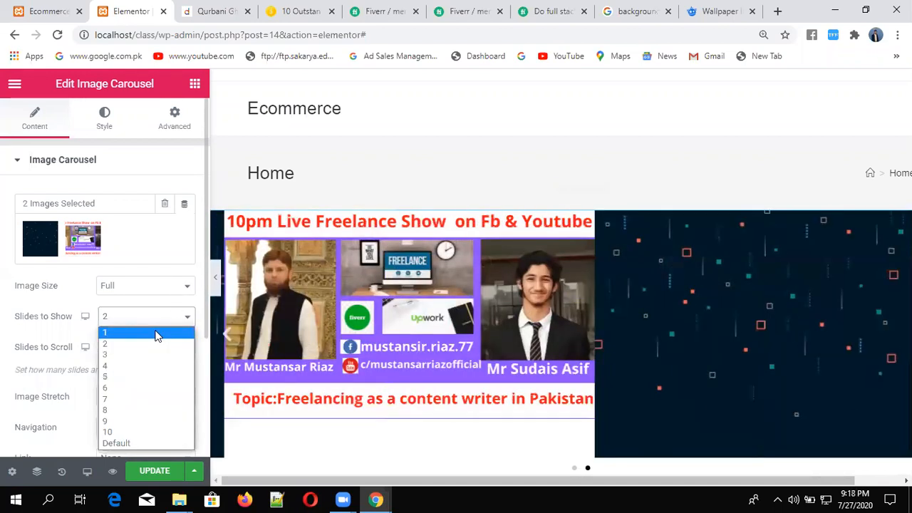
click(159, 333)
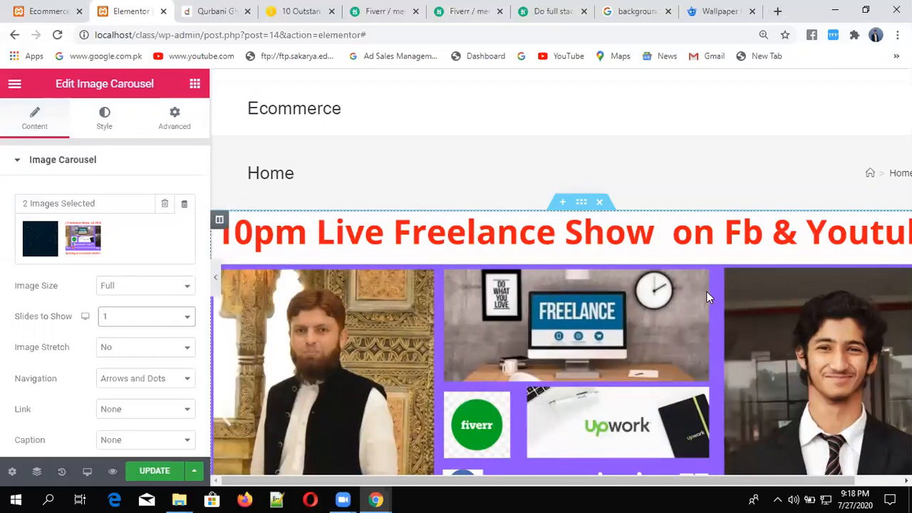
Open Canva in a new browser tab and create a blank Presentation design
click(778, 12)
text(can)
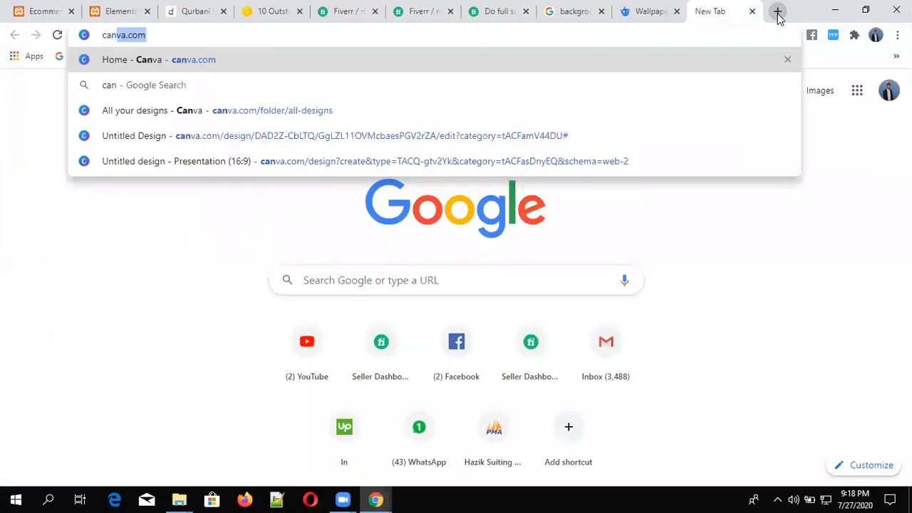
key(Return)
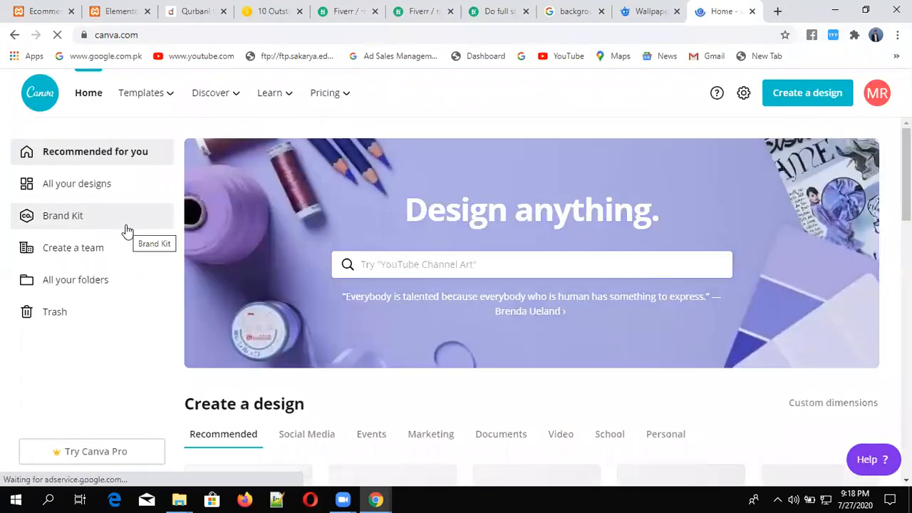
click(815, 98)
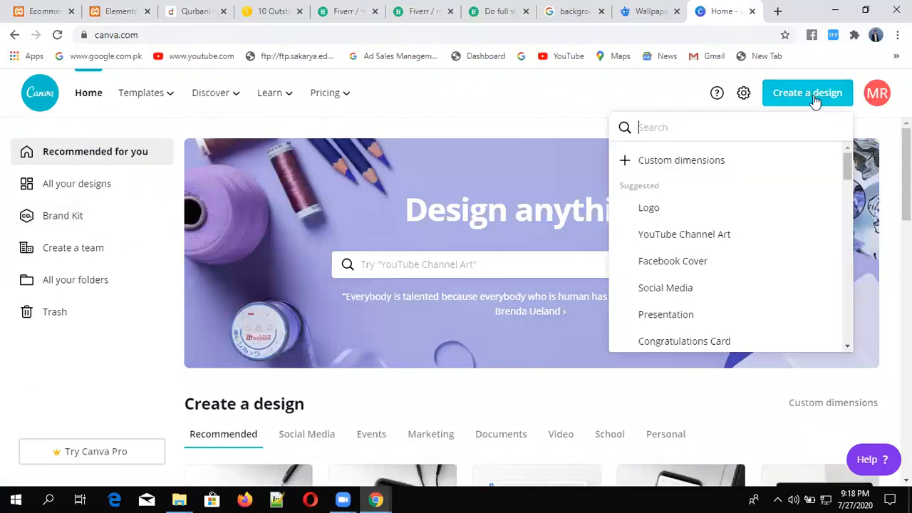
click(681, 319)
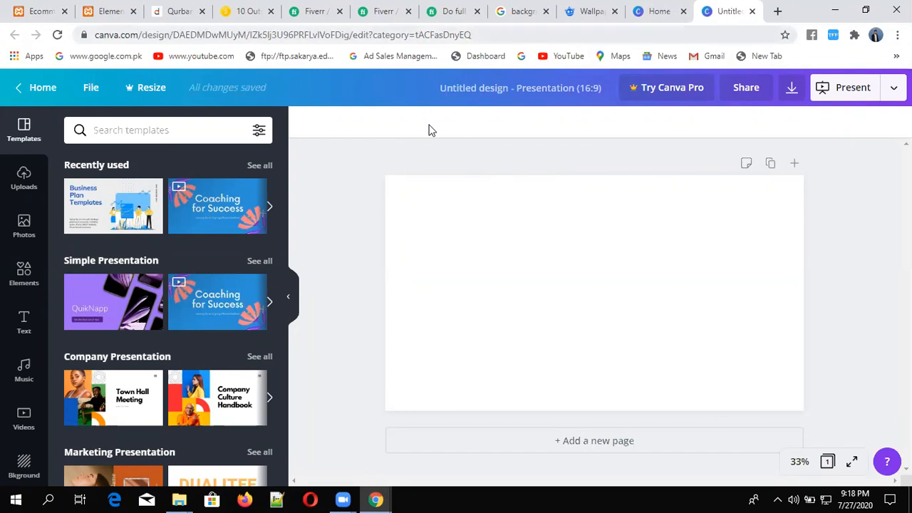
Return to the Elementor page, set the carousel's Image Stretch to Yes, and step through its slides
click(110, 12)
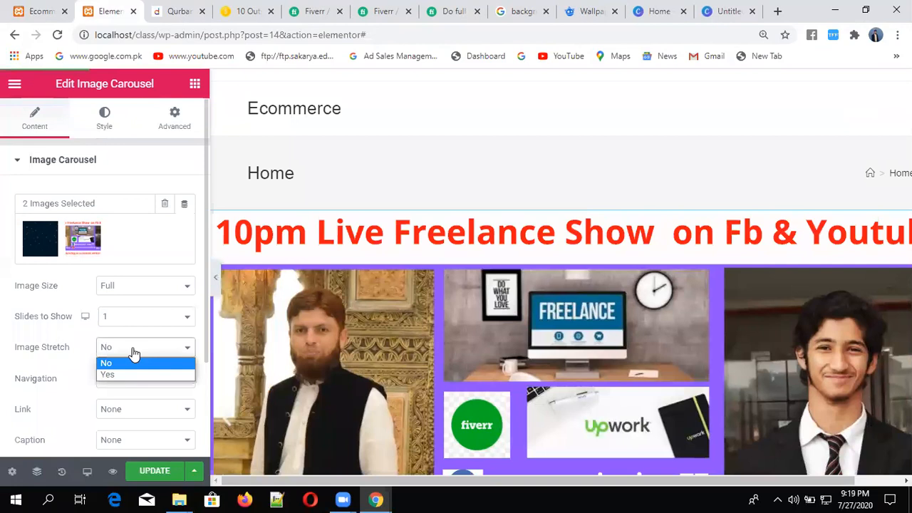
click(128, 375)
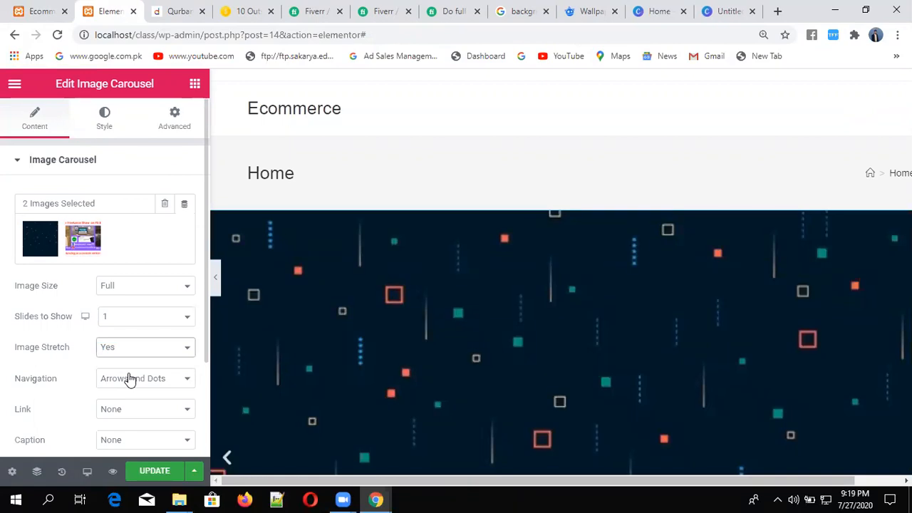
click(227, 459)
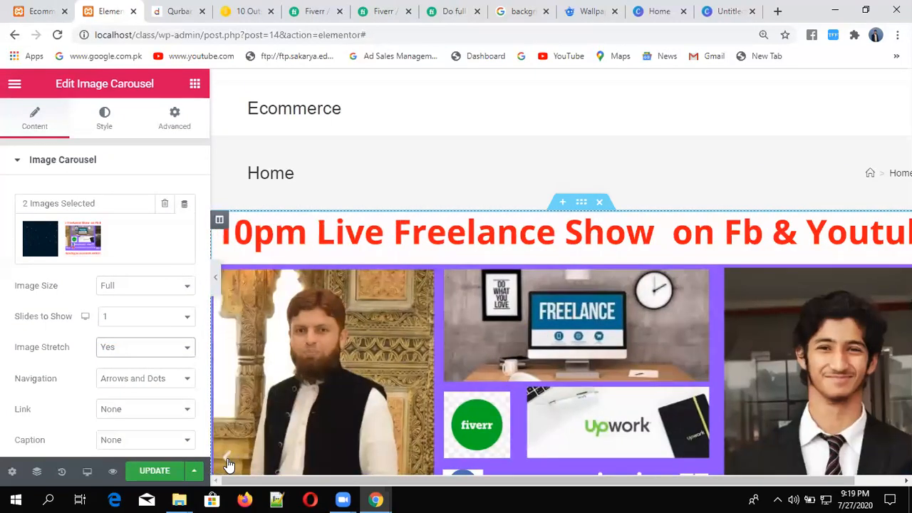
click(226, 459)
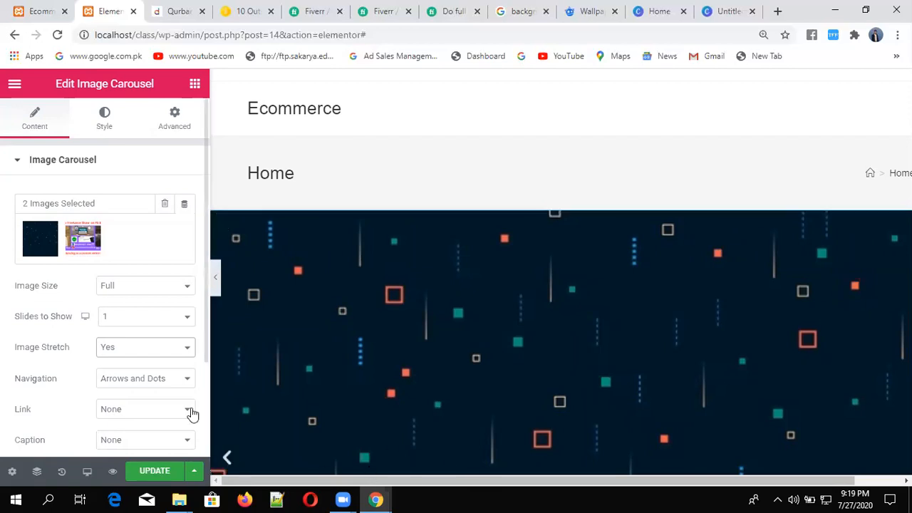
Choose Arrows and Dots as the carousel's navigation and bring the Elementor browser window back to the front
click(138, 387)
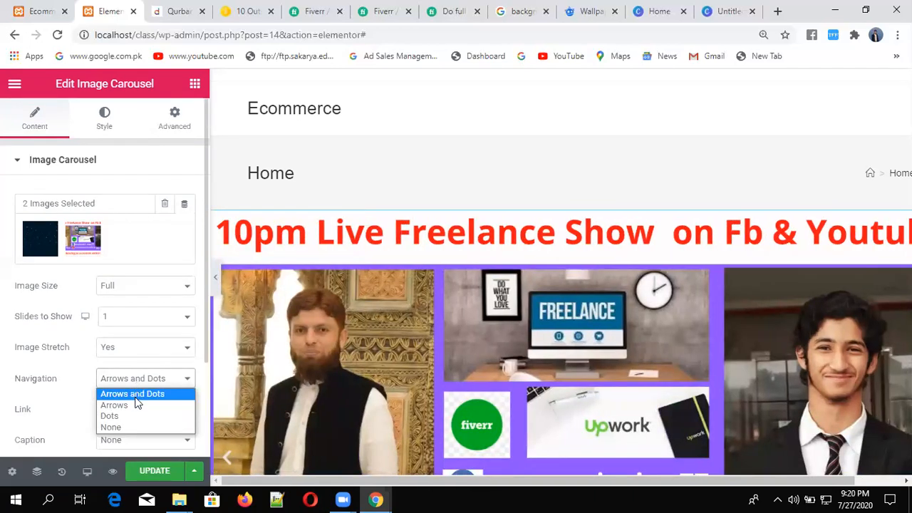
click(136, 399)
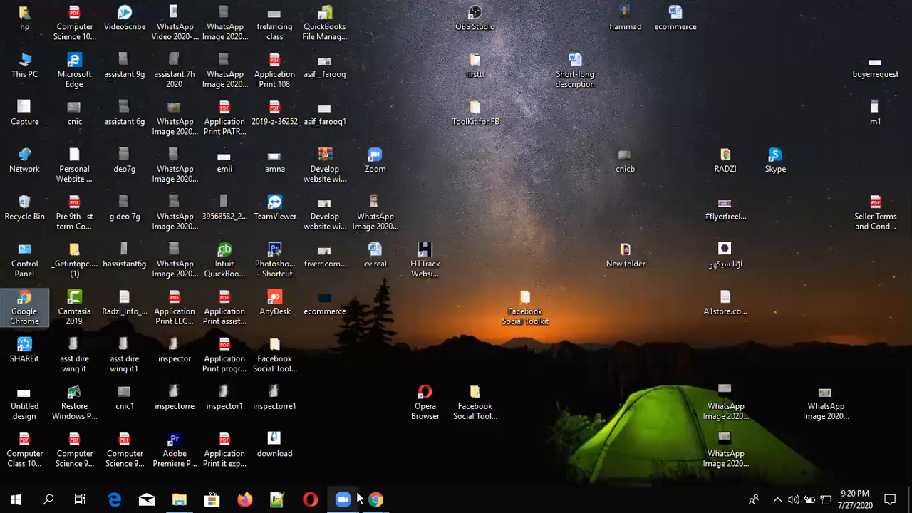
mouse_move(374, 499)
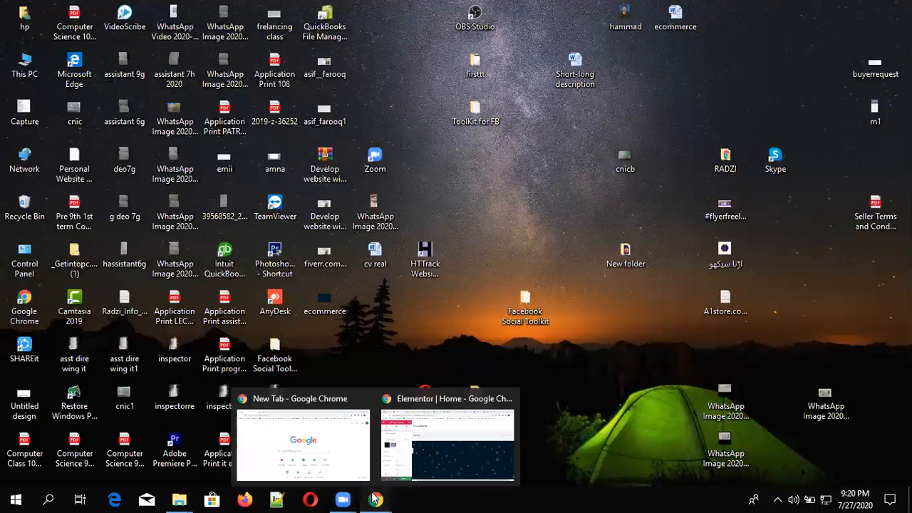
click(442, 450)
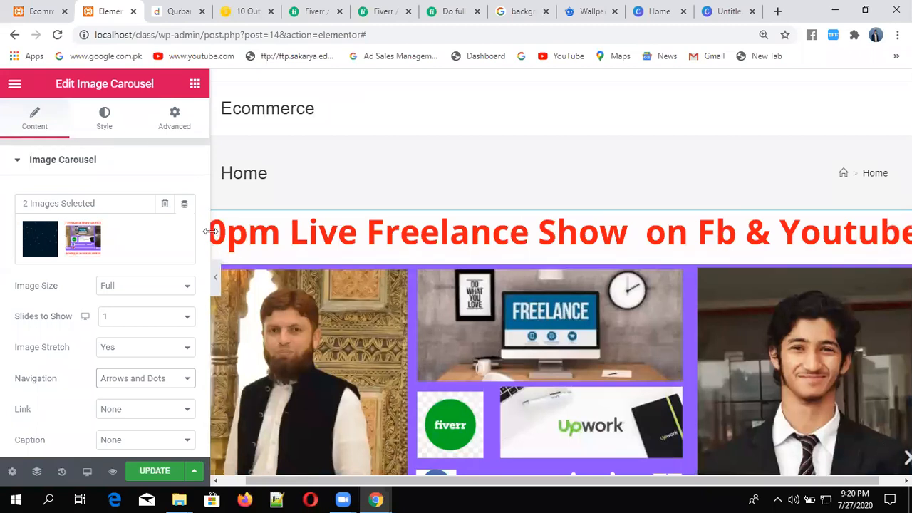
Narrow the widget settings panel so the carousel slide fits its full width in the preview
drag(210, 231, 138, 236)
drag(135, 69, 161, 171)
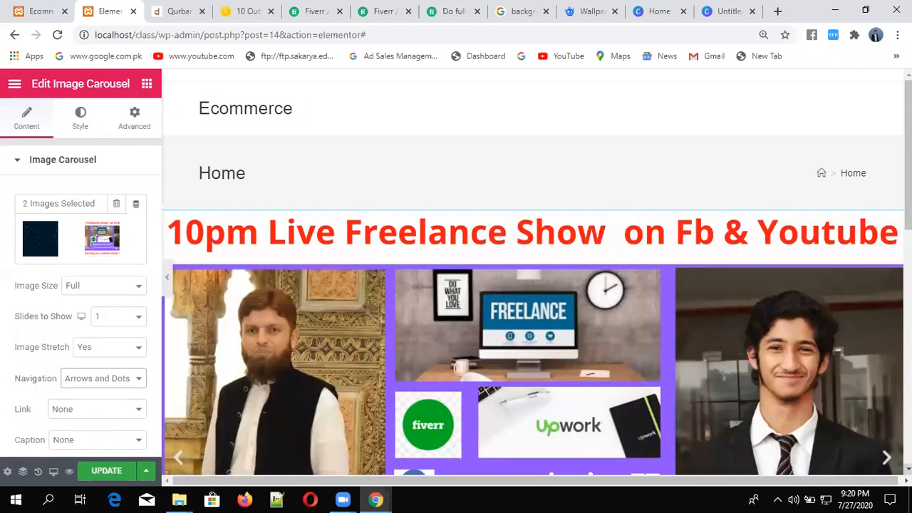
scroll(532, 271, down, 5)
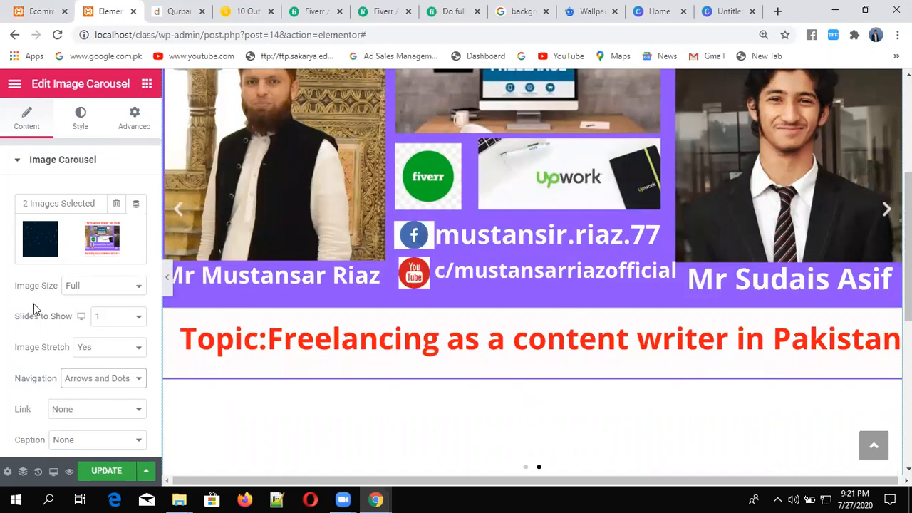
Set the carousel's image size to Medium - 300 x 300 and advance to the other slide
click(116, 288)
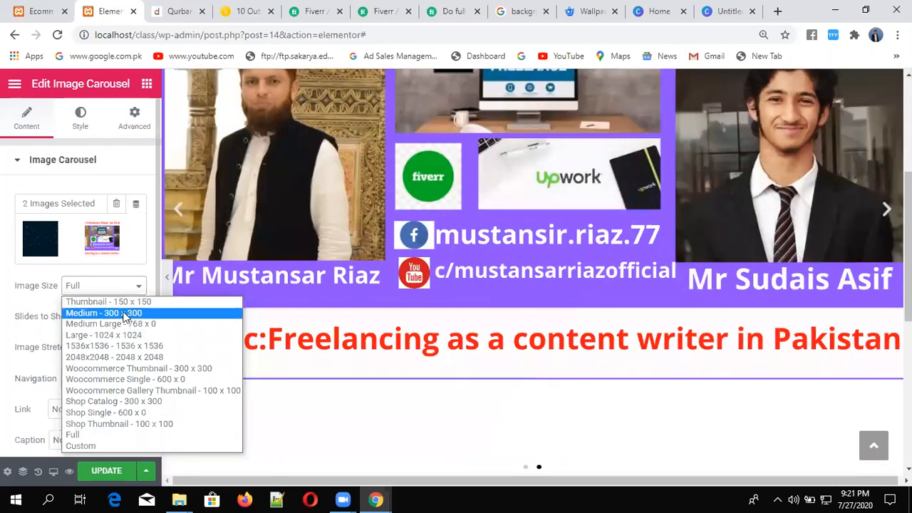
click(125, 315)
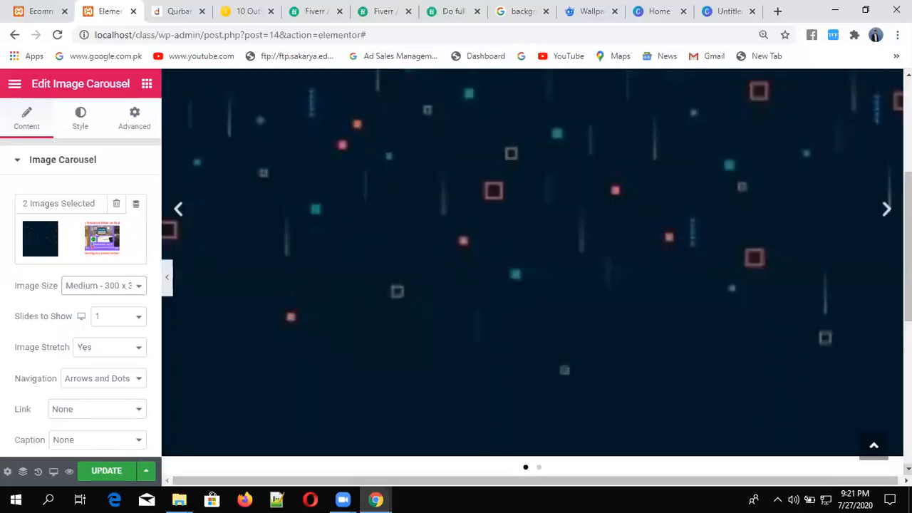
click(908, 469)
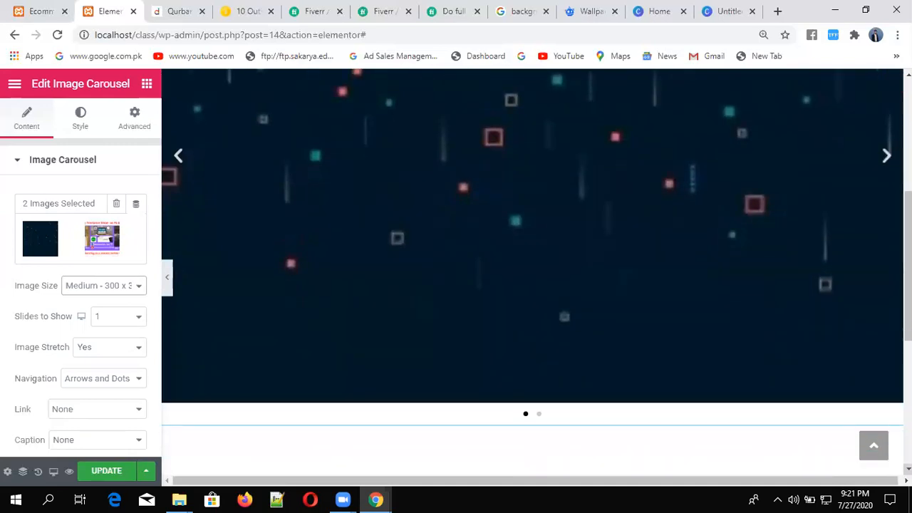
click(888, 161)
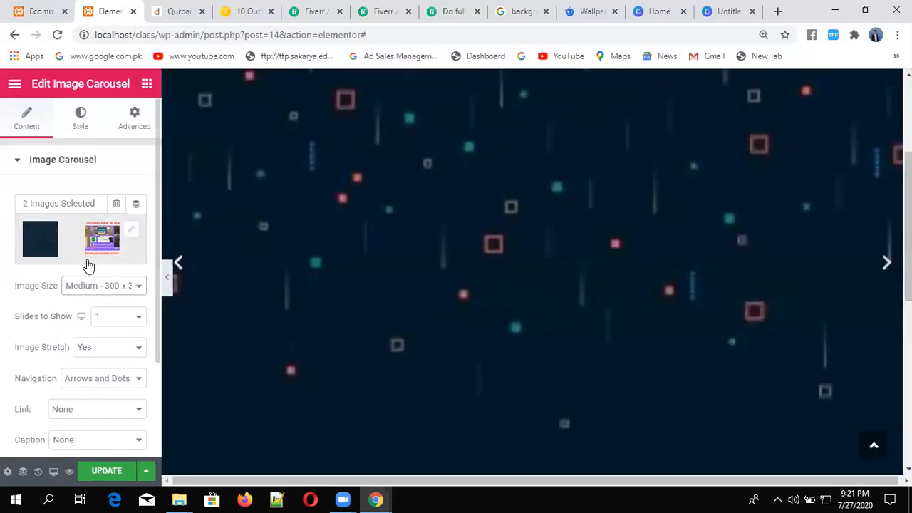
click(43, 244)
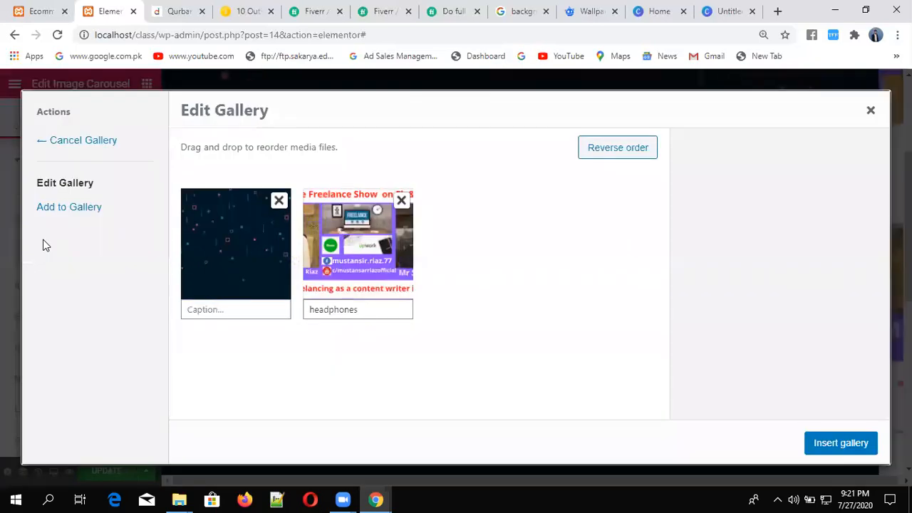
click(871, 110)
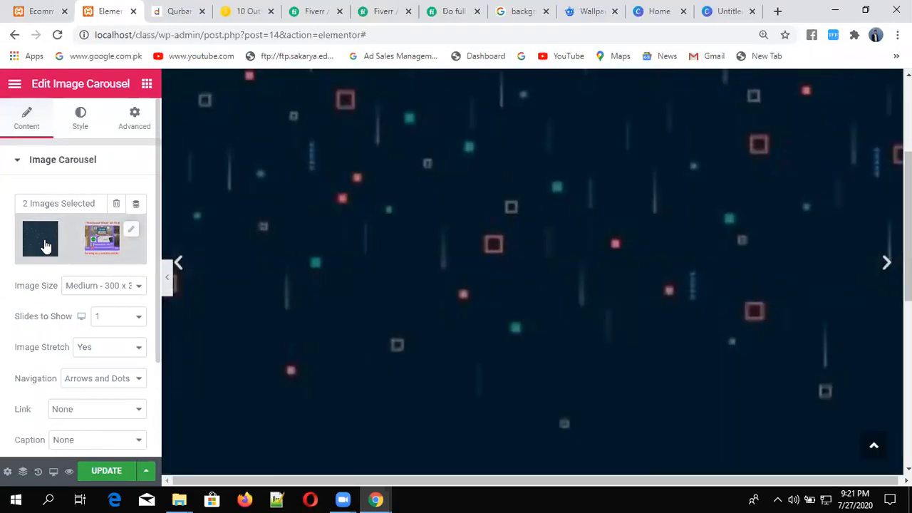
click(45, 246)
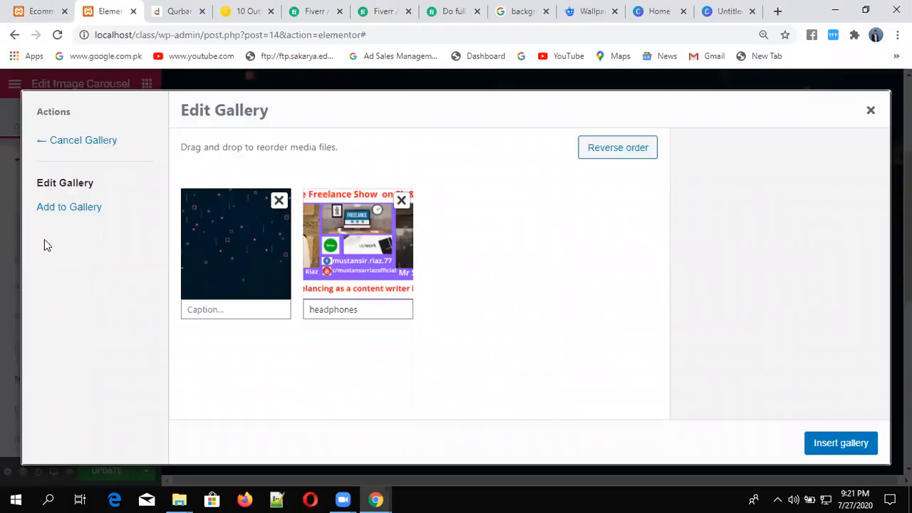
click(870, 112)
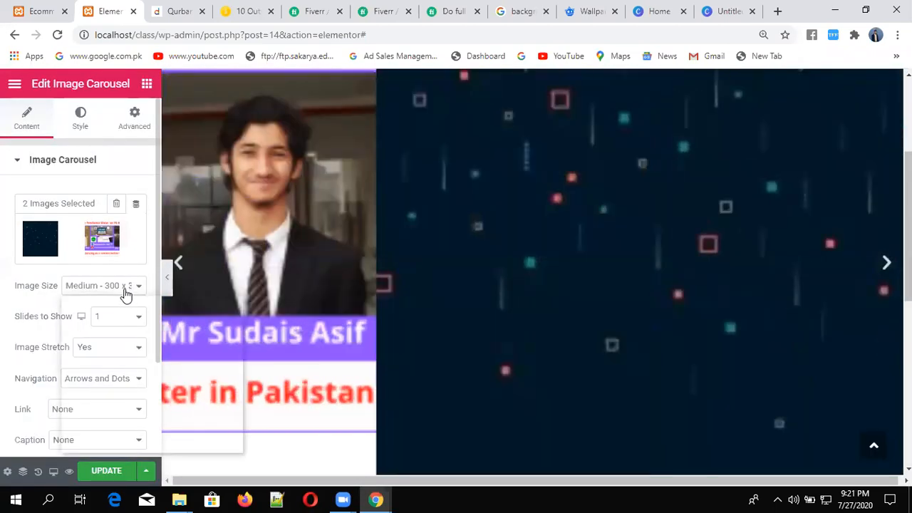
Set the carousel's image size to Thumbnail - 150 x 150
click(122, 289)
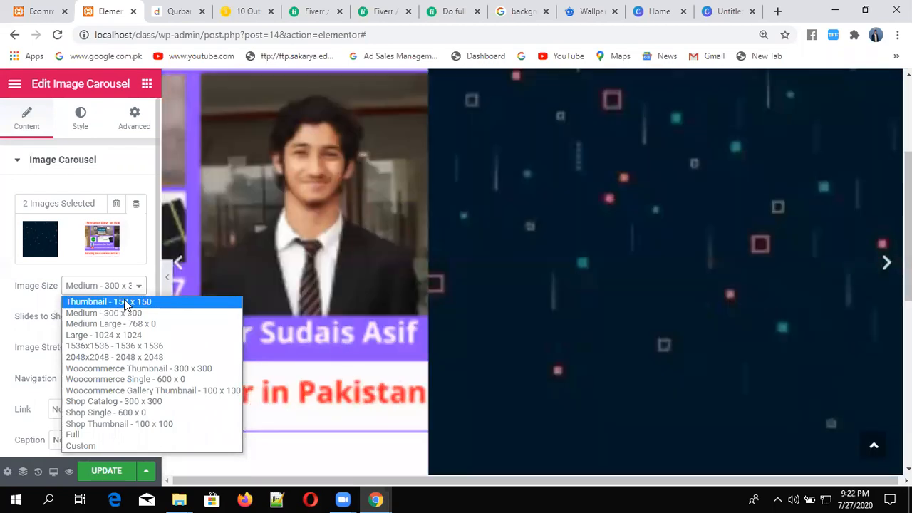
click(125, 301)
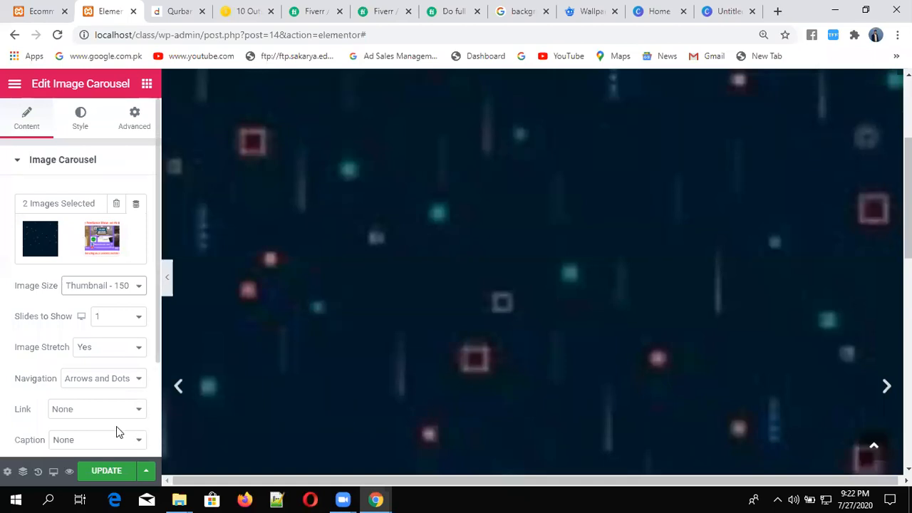
Set the carousel's link to Custom URL with "#" as the address
click(125, 412)
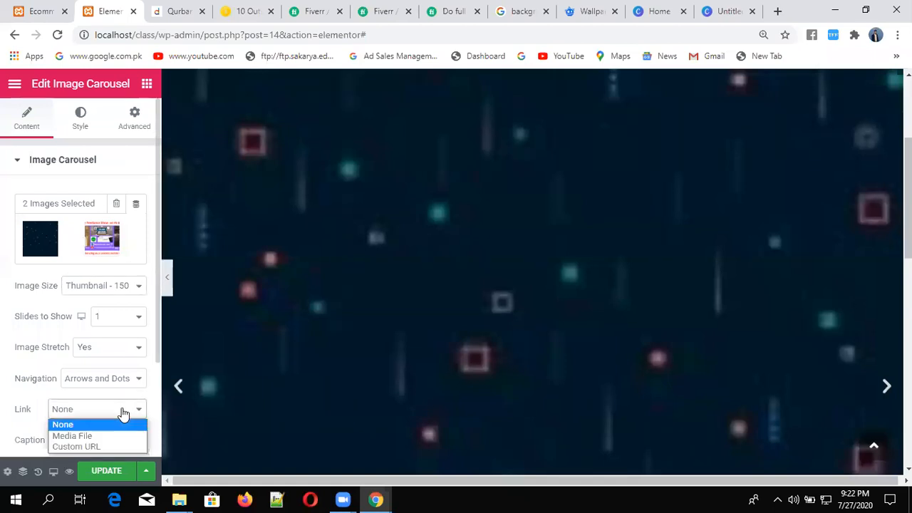
click(109, 447)
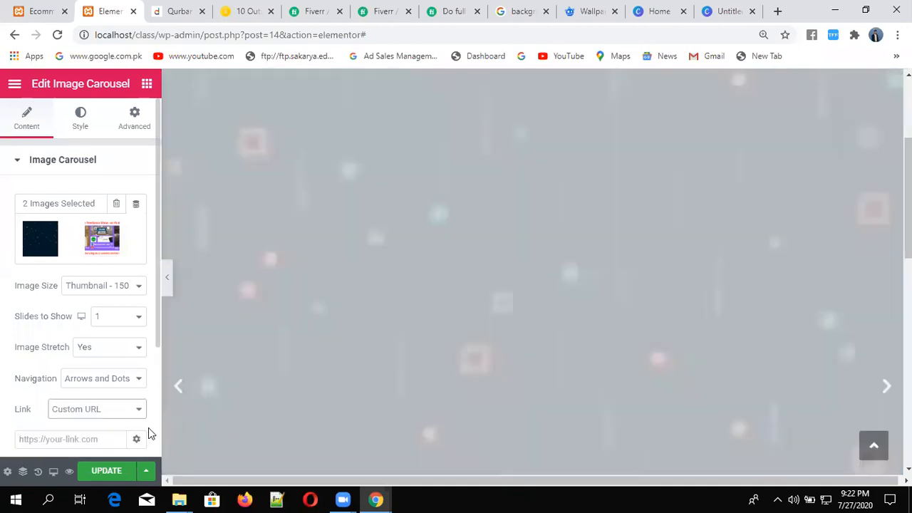
scroll(156, 426, down, 3)
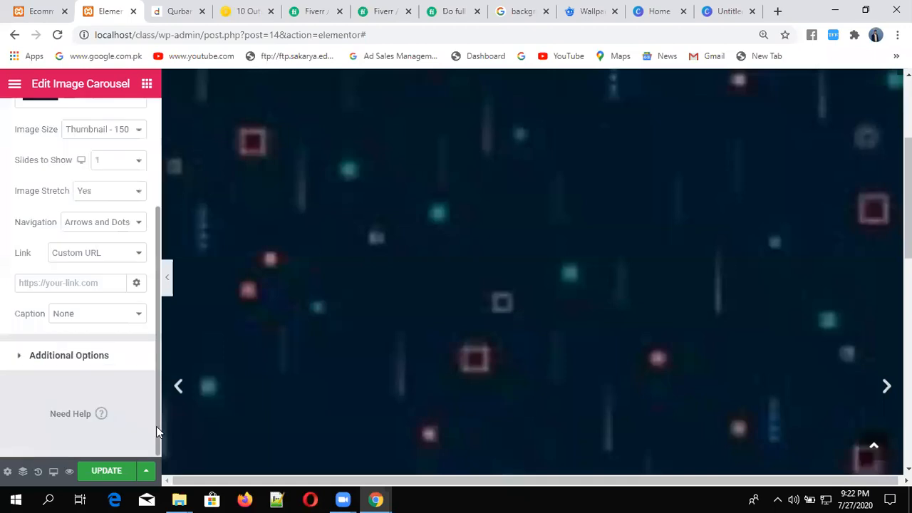
click(77, 283)
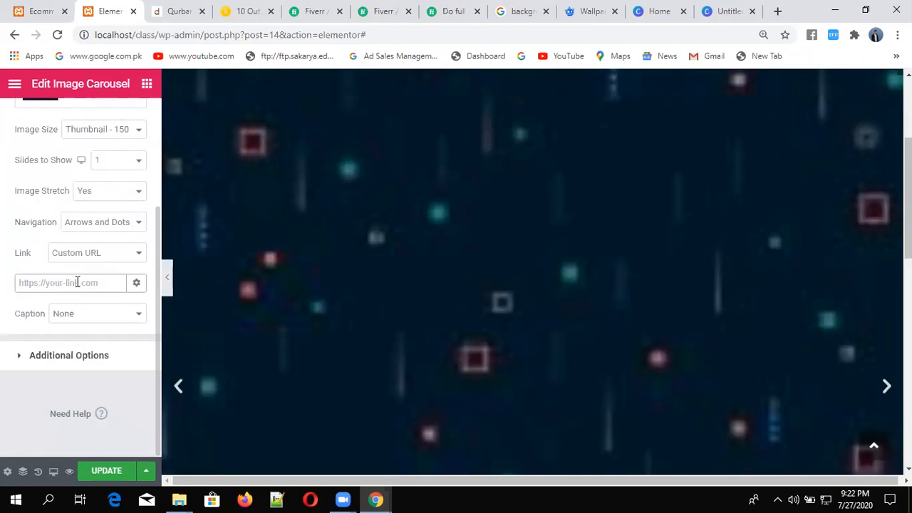
text(#)
click(20, 395)
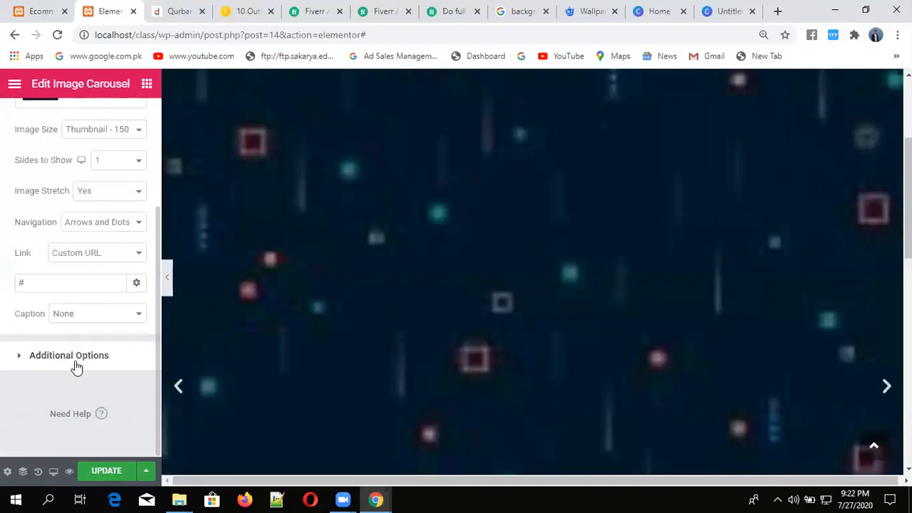
Set the carousel's caption type to Caption and check it beneath the slides in the preview
click(103, 321)
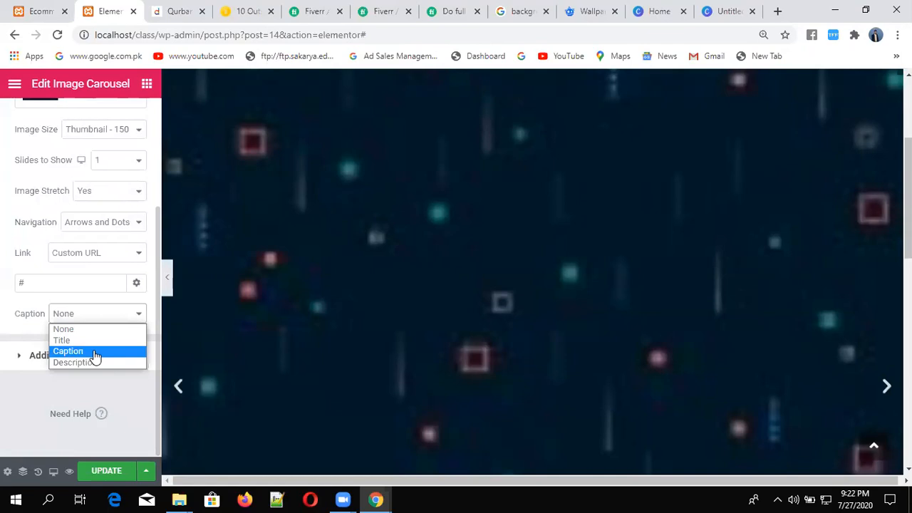
click(94, 353)
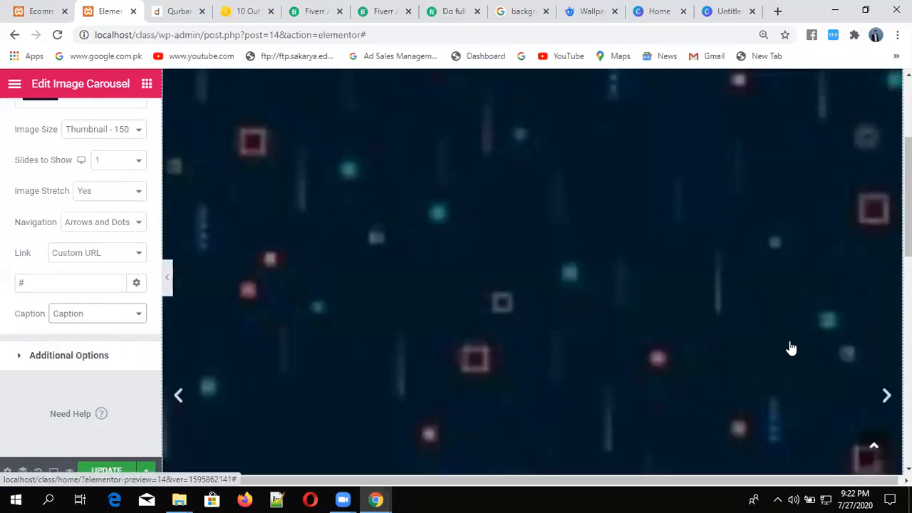
scroll(532, 271, down, 3)
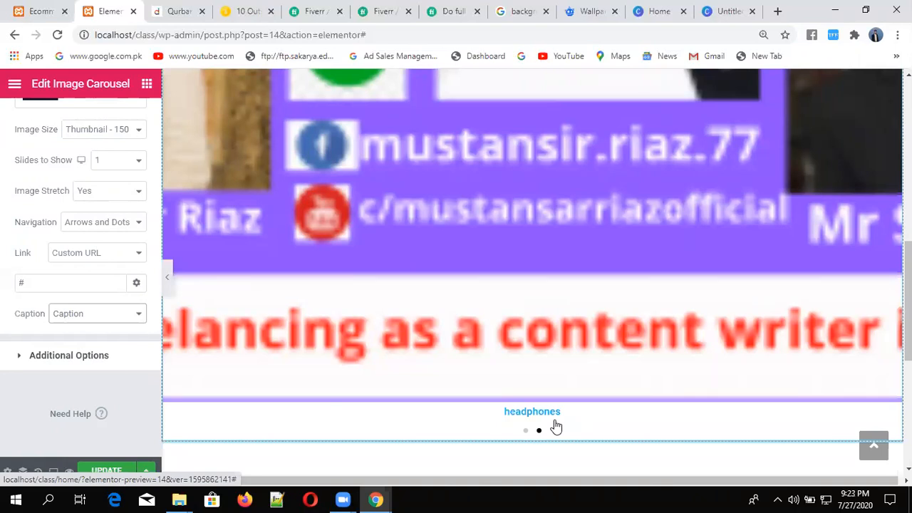
click(114, 314)
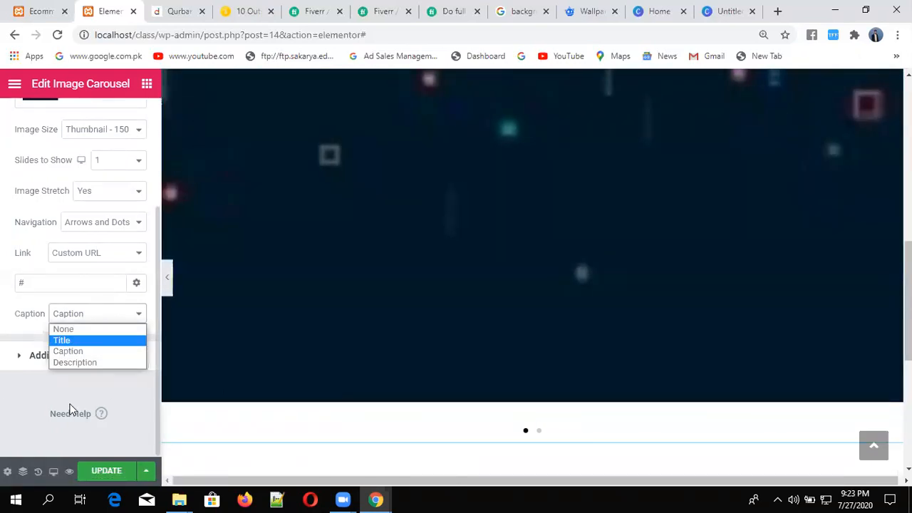
click(1, 407)
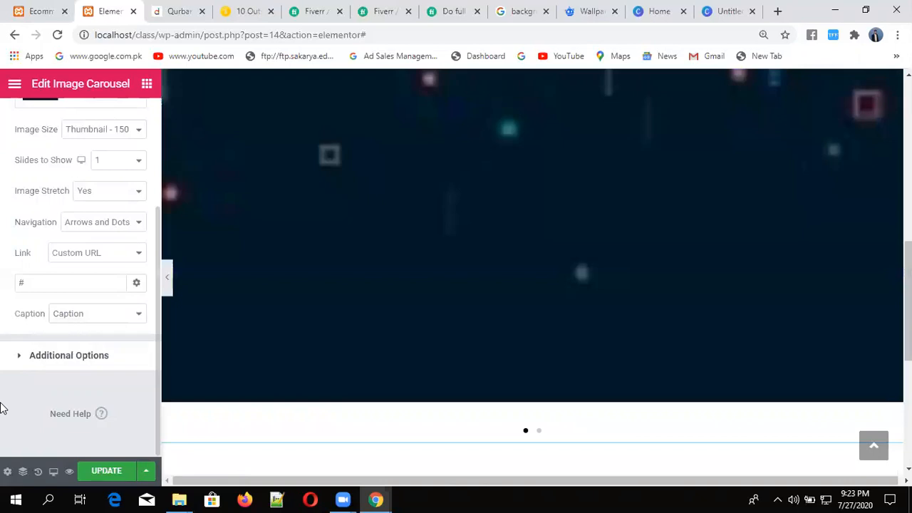
Set the carousel's transition effect to Slide in the additional options and review the direction choices
click(21, 364)
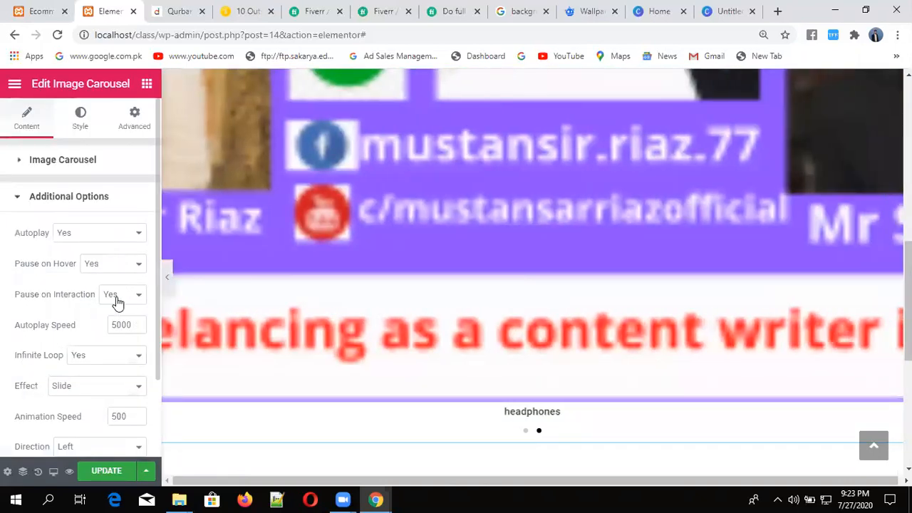
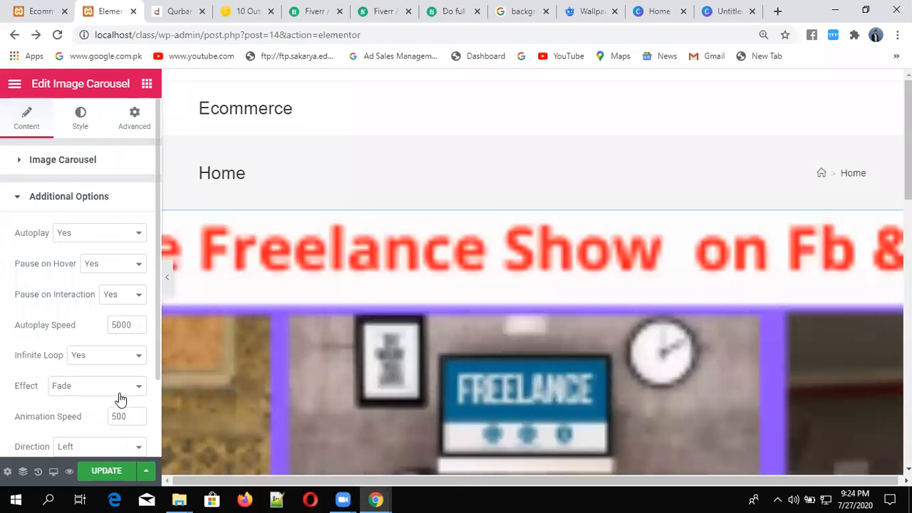
click(118, 392)
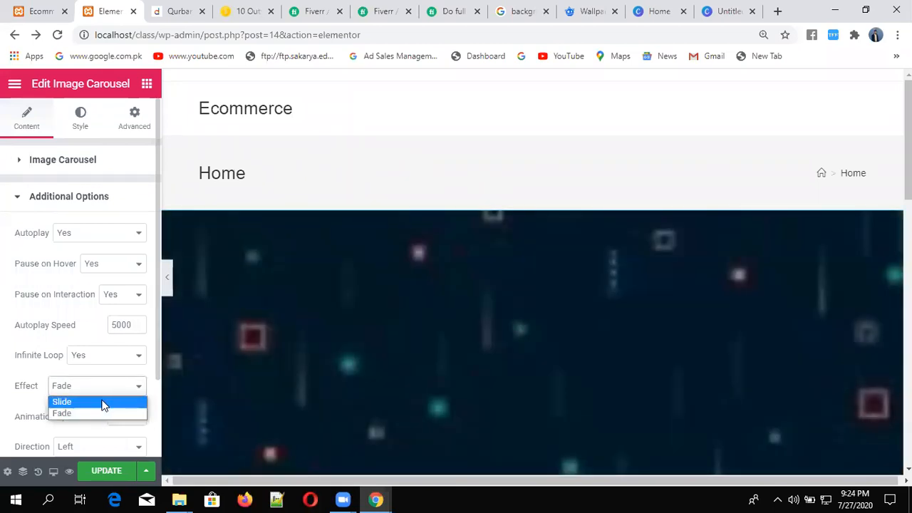
click(102, 403)
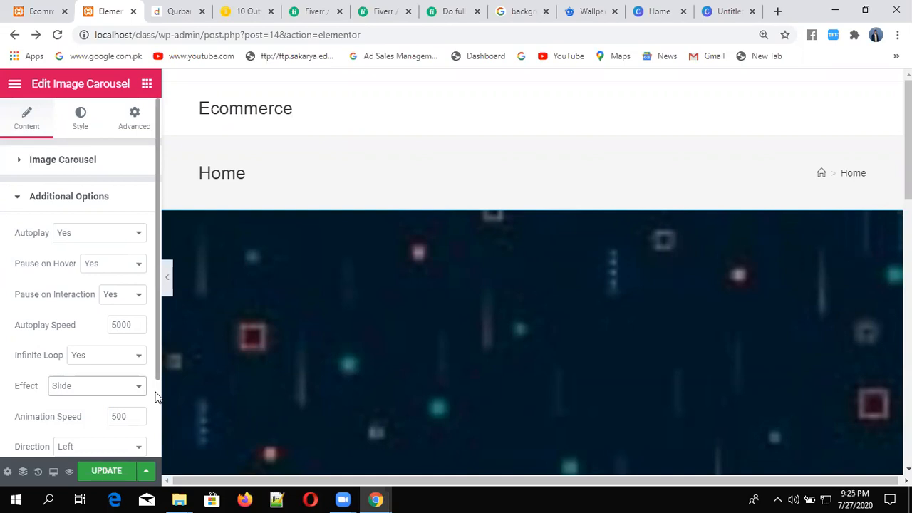
scroll(155, 398, down, 2)
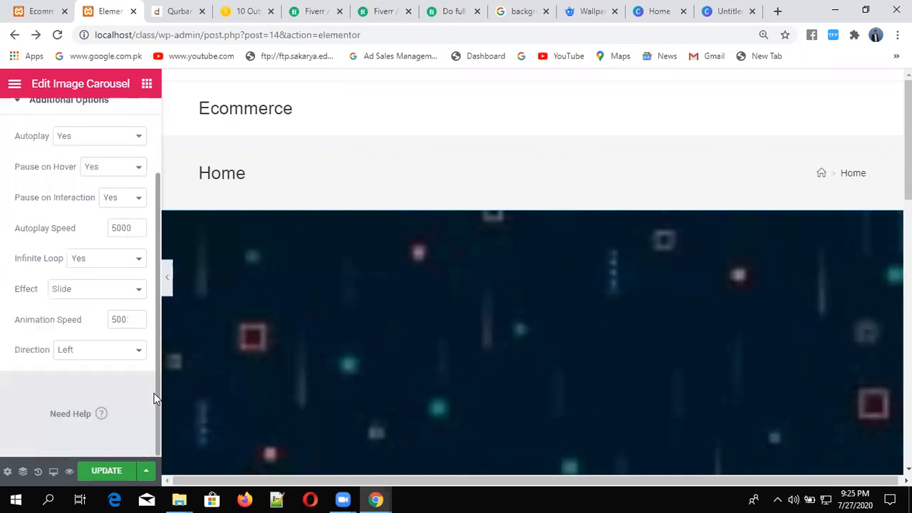
click(91, 354)
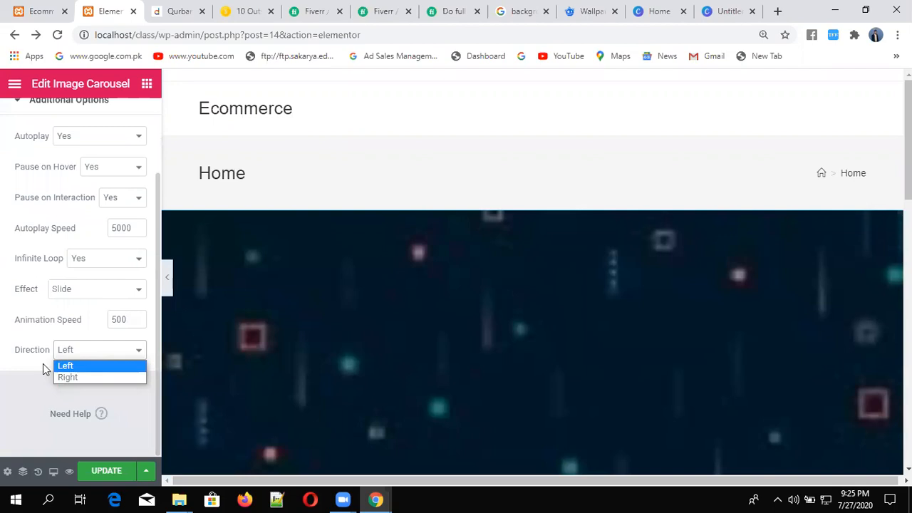
click(9, 382)
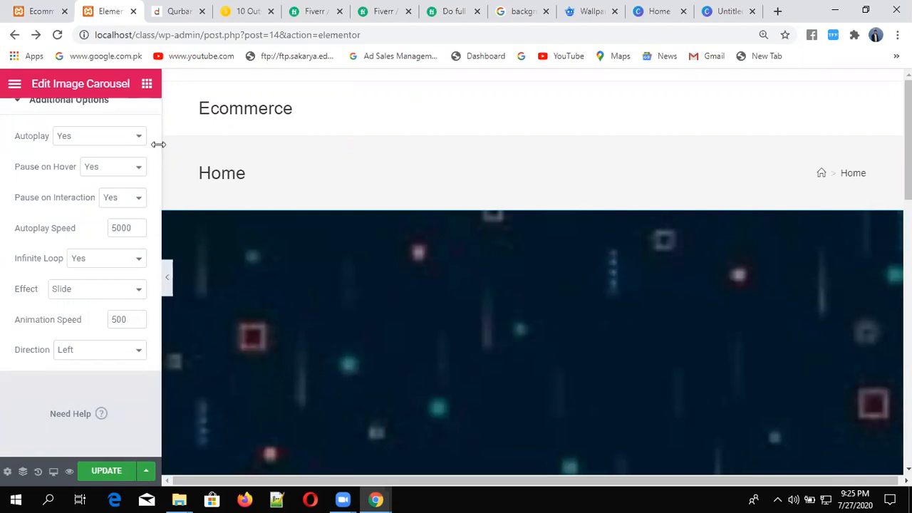
scroll(157, 157, up, 3)
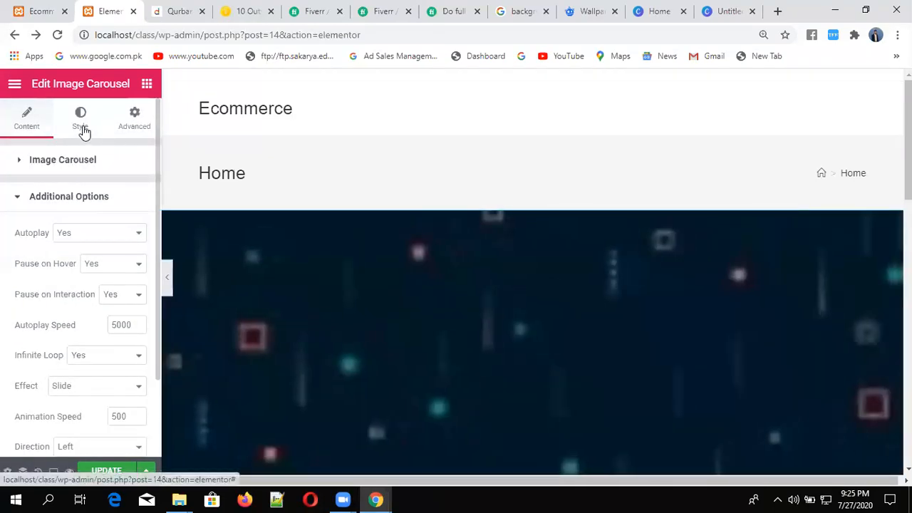
click(81, 126)
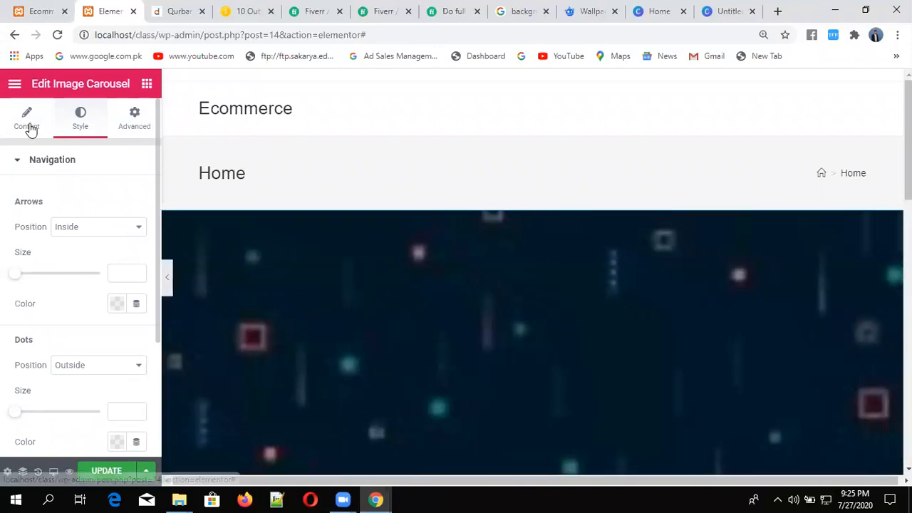
click(27, 123)
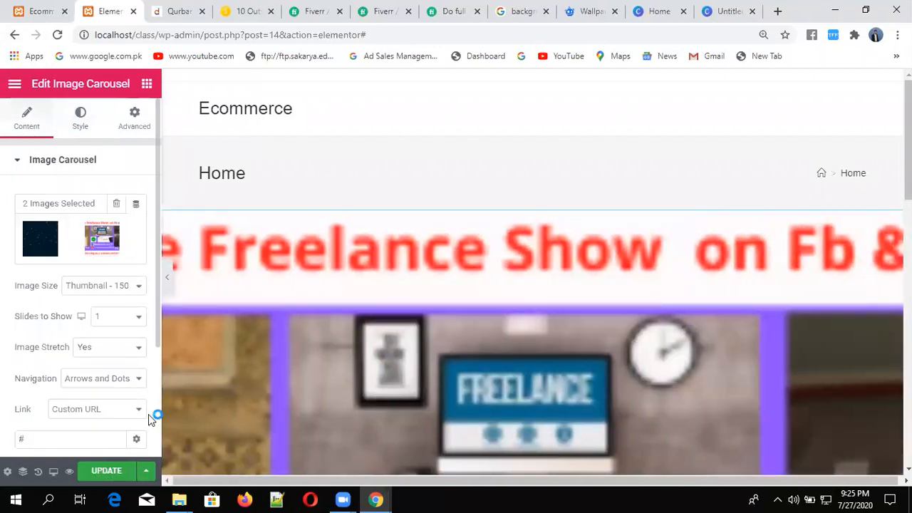
scroll(156, 425, down, 3)
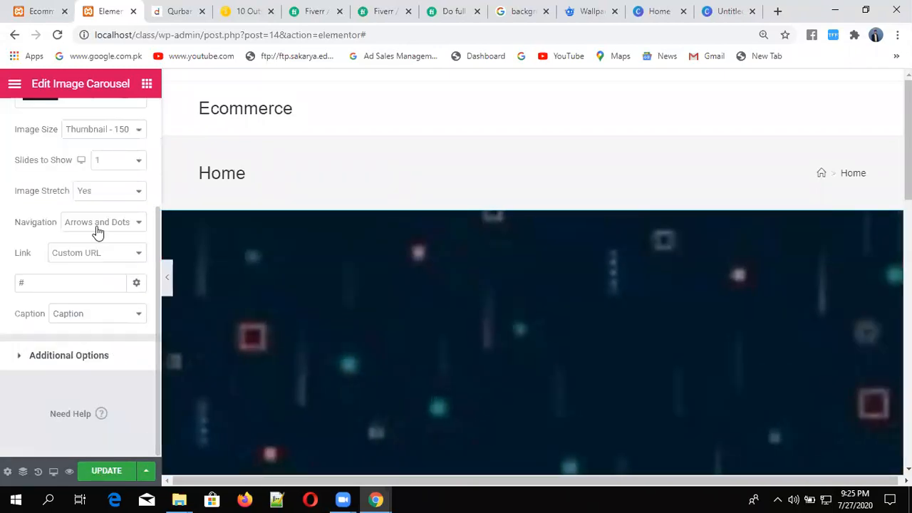
click(69, 355)
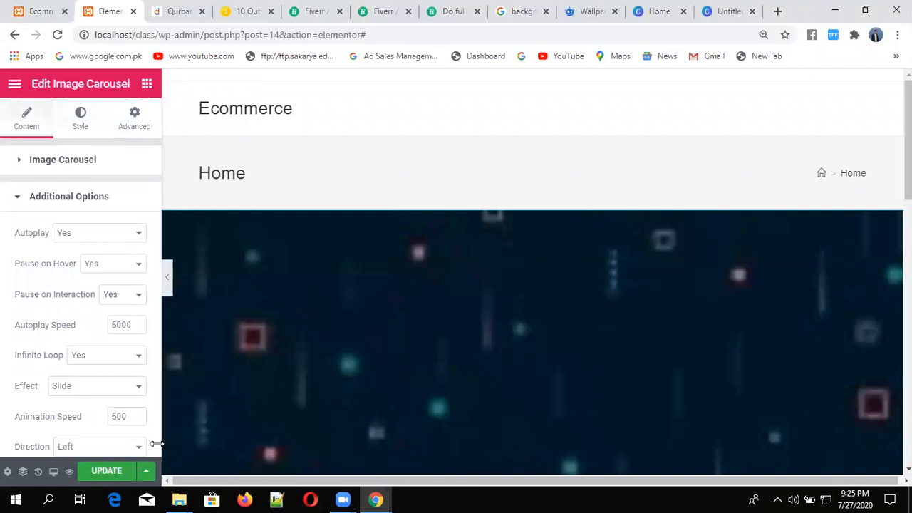
scroll(152, 449, down, 2)
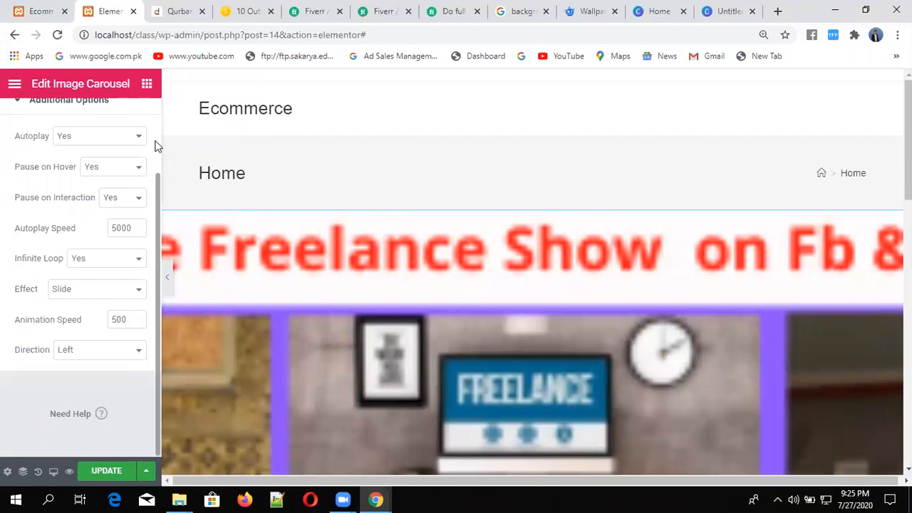
scroll(156, 136, up, 2)
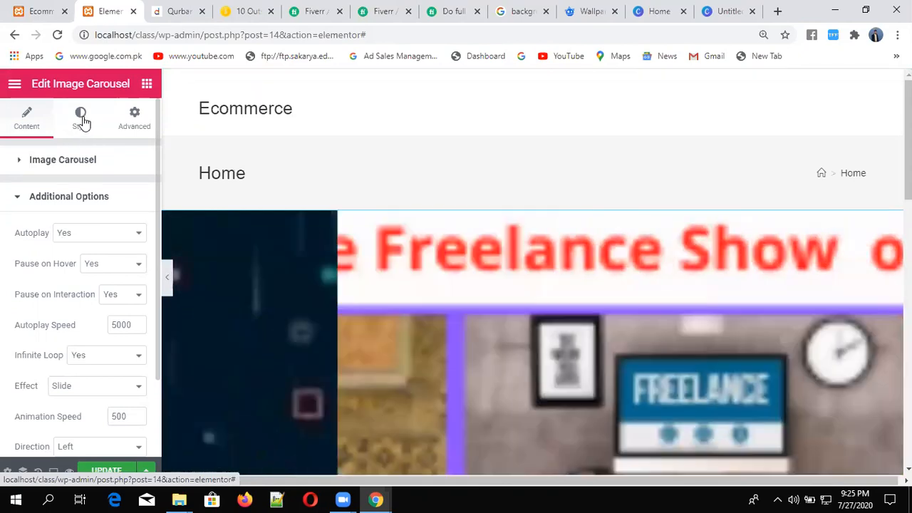
Set the position of the carousel's navigation dots to Inside
click(81, 119)
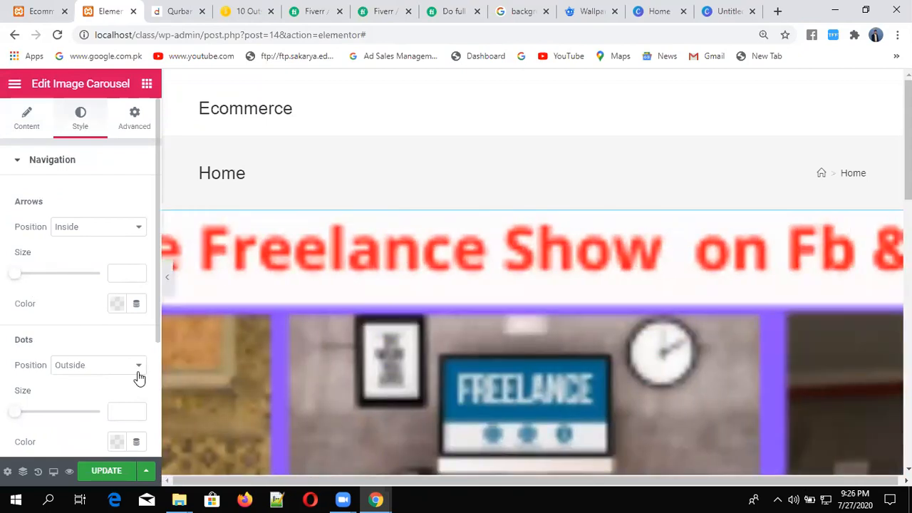
click(139, 377)
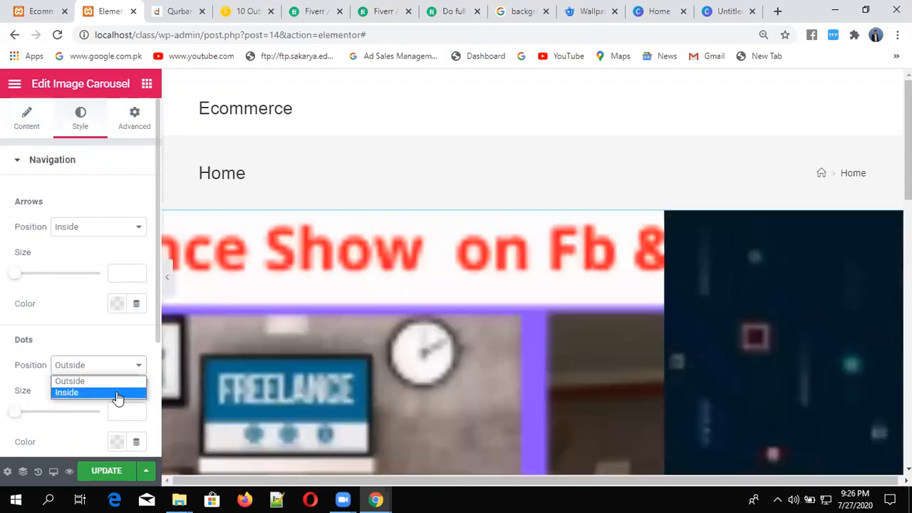
click(117, 392)
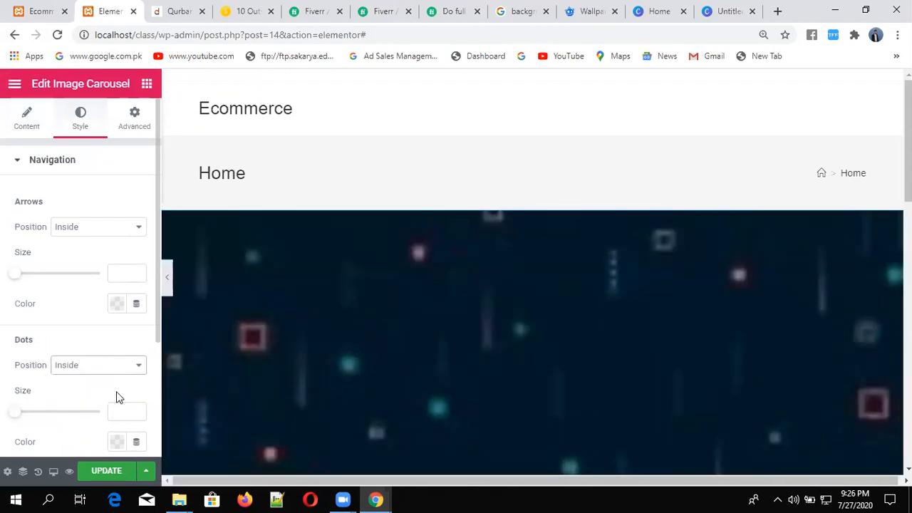
Examine the carousel's image and caption style options and the lower end of the carousel in the preview
scroll(156, 399, down, 3)
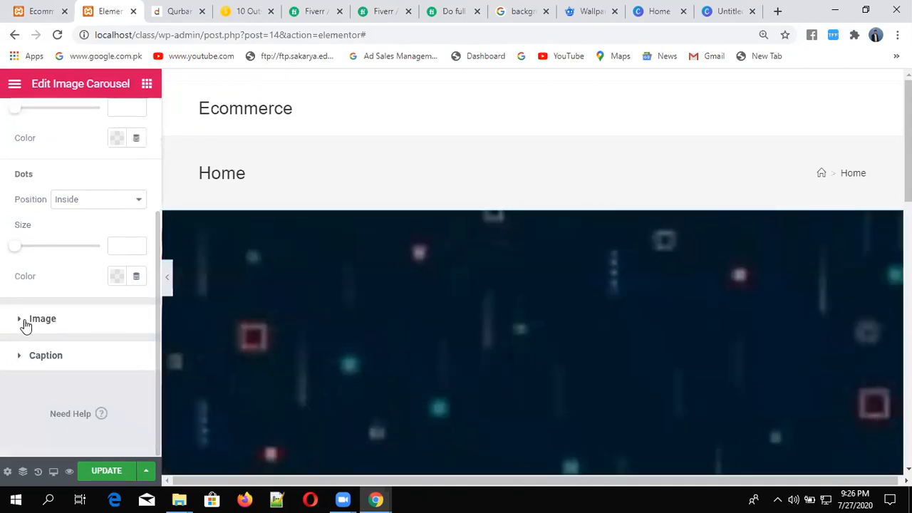
click(25, 322)
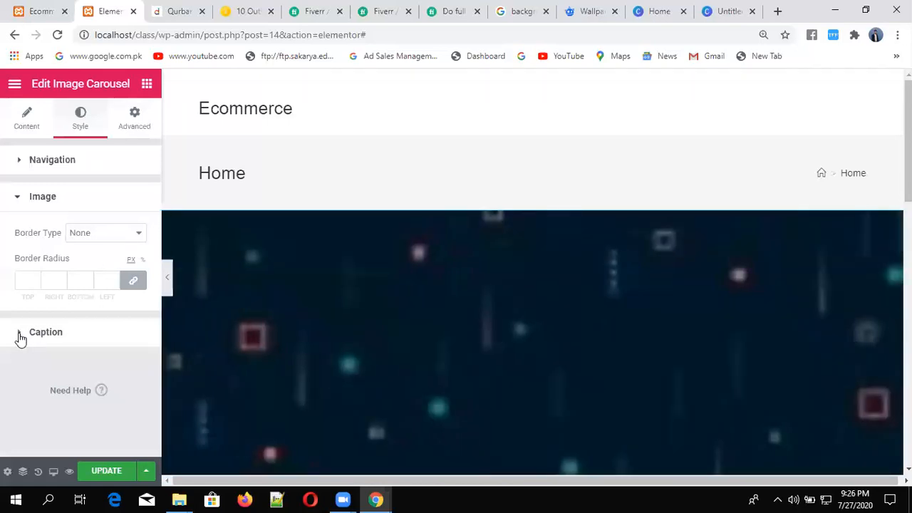
click(21, 339)
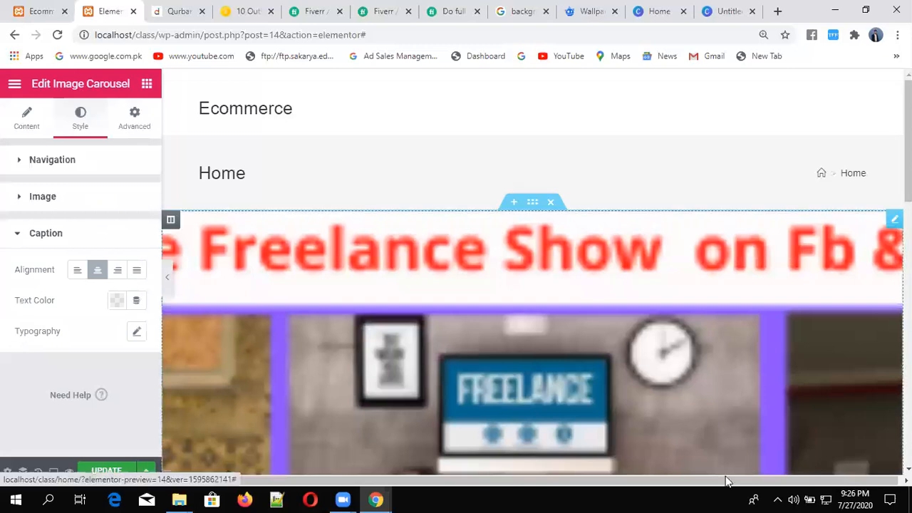
scroll(533, 273, down, 3)
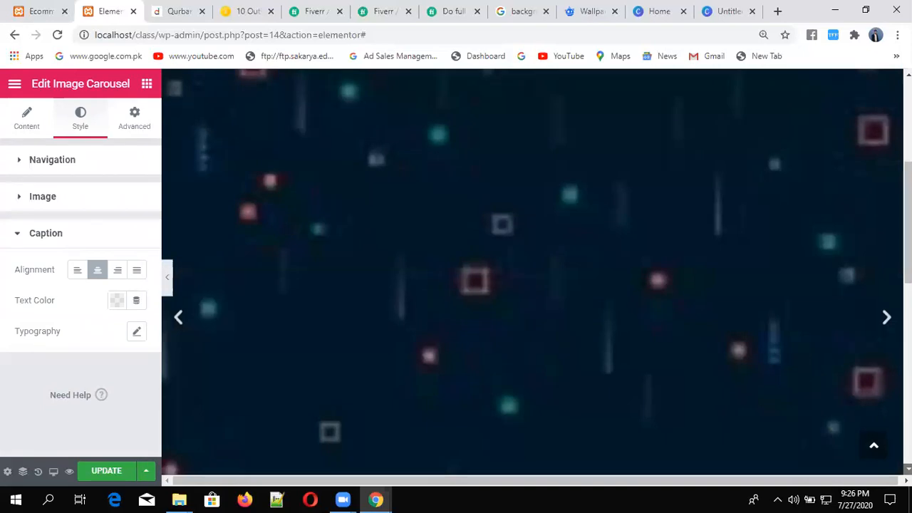
scroll(533, 273, down, 3)
scroll(845, 410, down, 1)
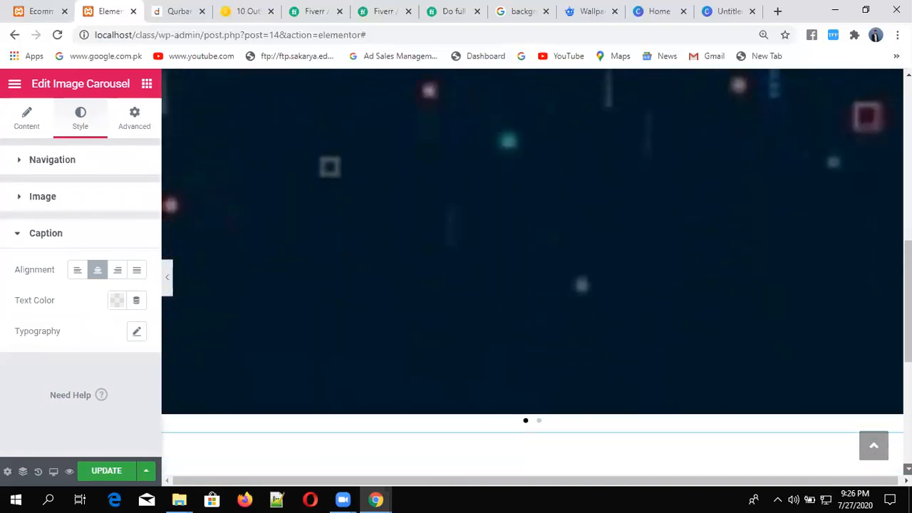
Set the carousel's image size to Full and check the slides in the preview
click(23, 133)
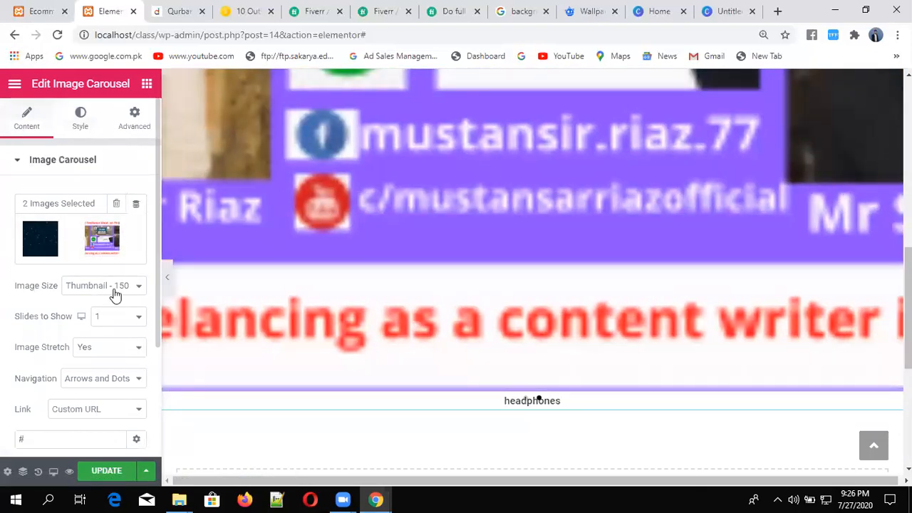
click(116, 292)
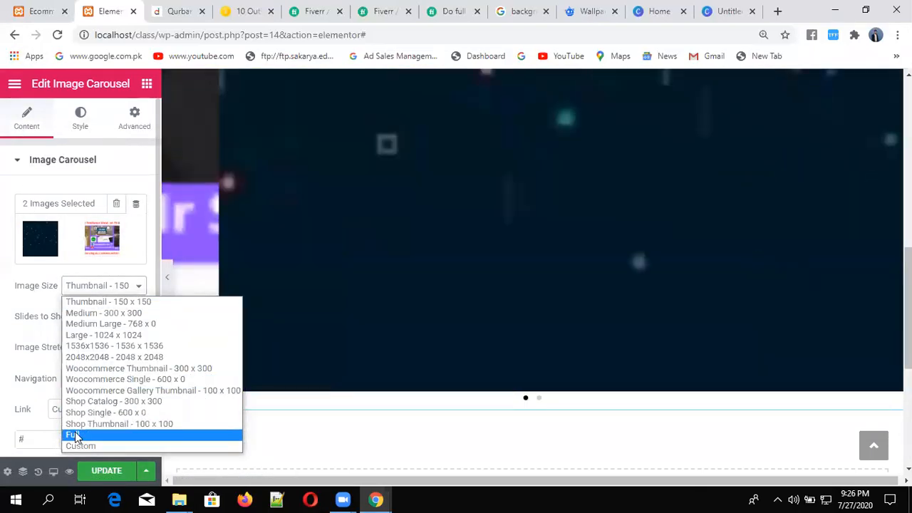
click(75, 436)
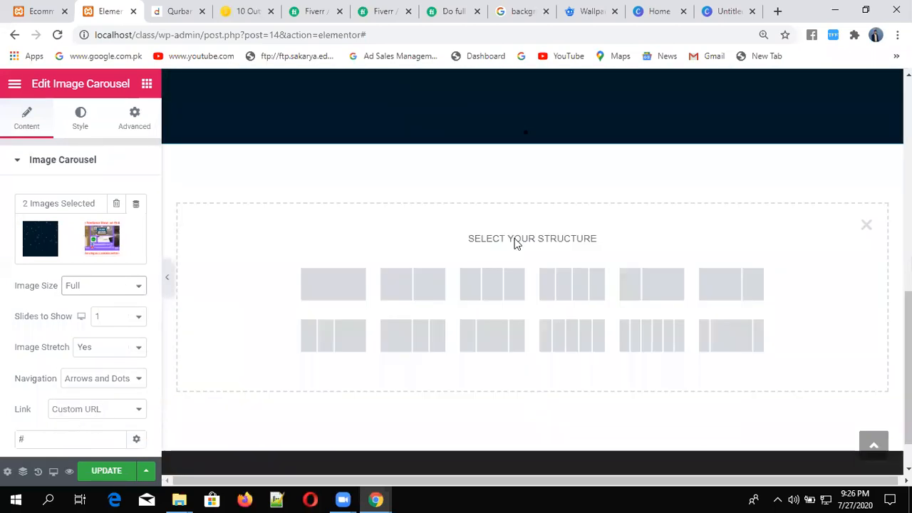
scroll(532, 271, up, 3)
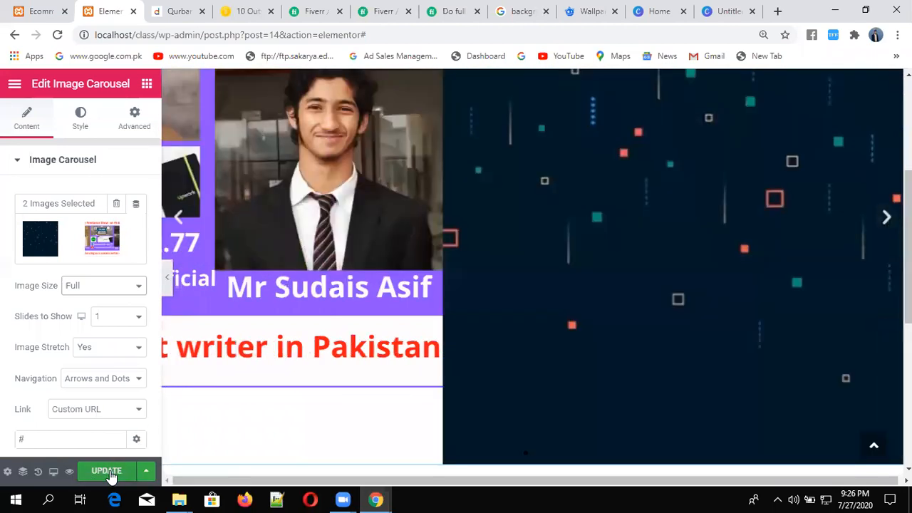
Update the Home page with the carousel changes and review the whole carousel in the preview
click(111, 475)
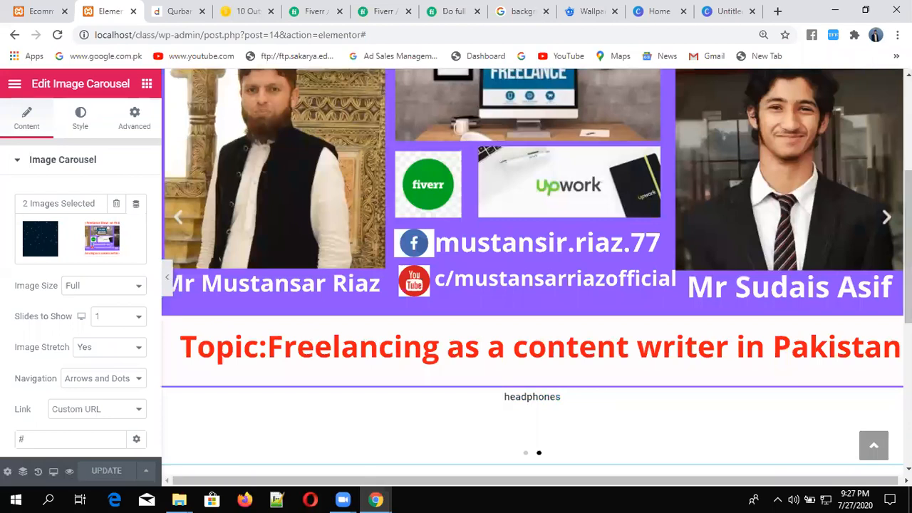
scroll(532, 270, up, 4)
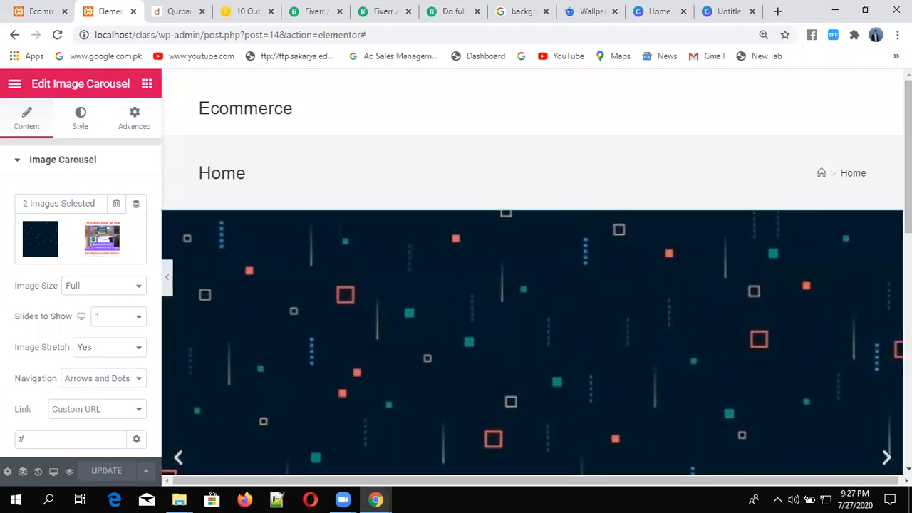
scroll(533, 271, down, 5)
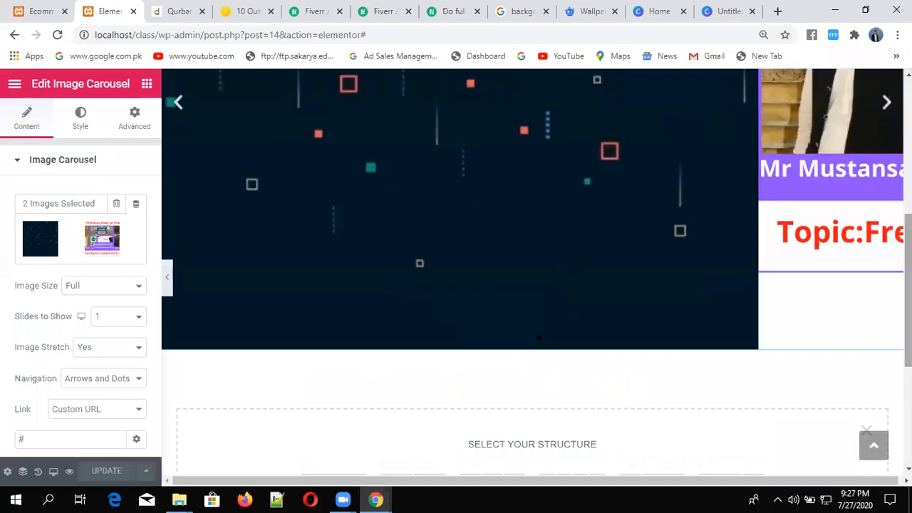
scroll(570, 271, up, 5)
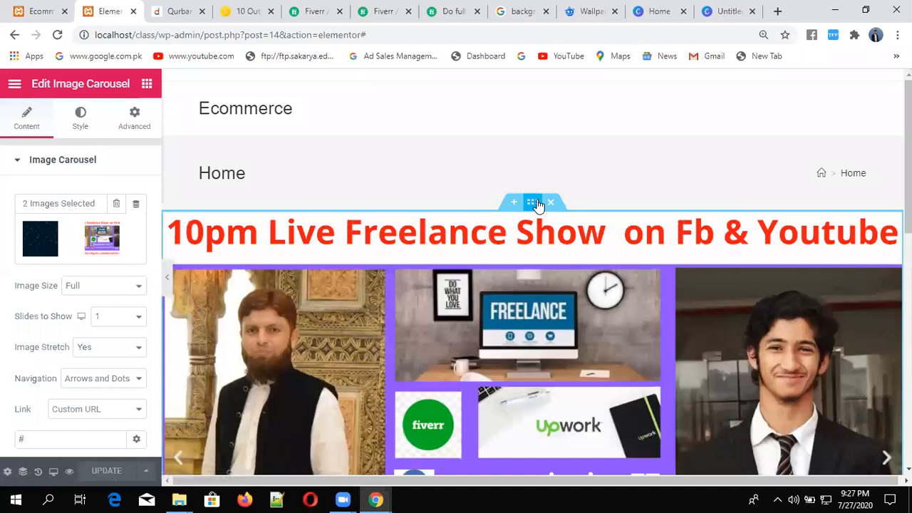
Open the carousel section's advanced settings, dismiss the tip and examine the responsive options
click(536, 209)
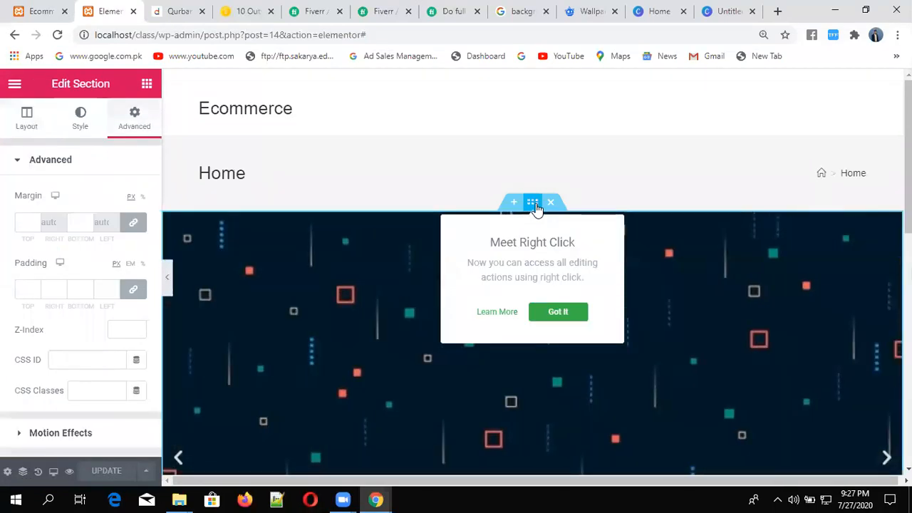
click(557, 316)
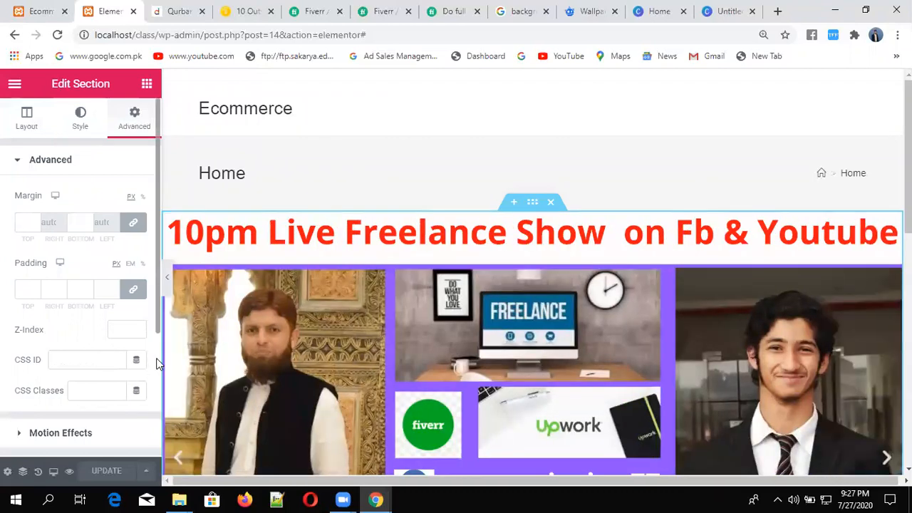
scroll(156, 362, down, 3)
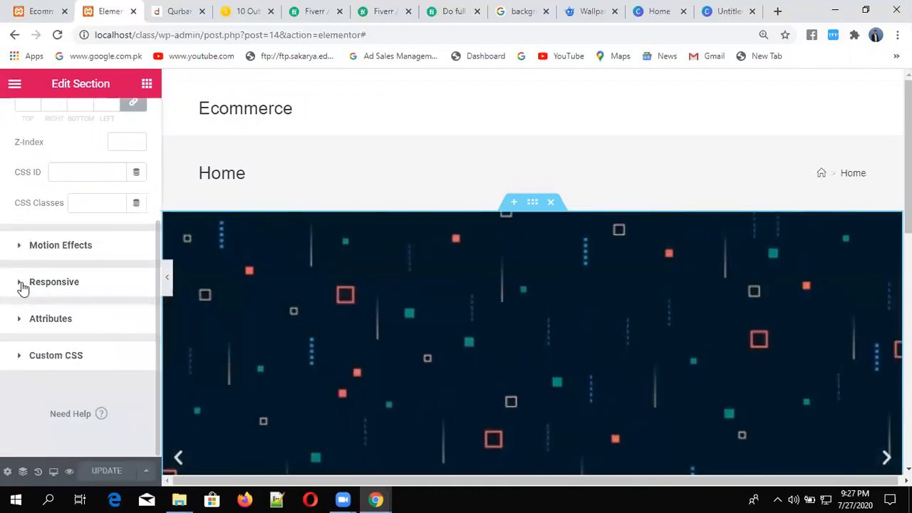
click(22, 287)
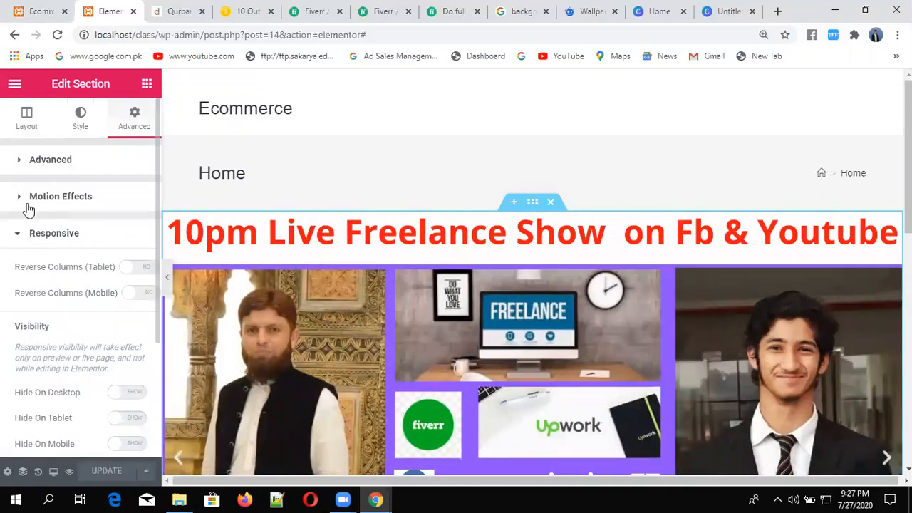
Look through the entrance animations offered in the section's motion effects
click(28, 207)
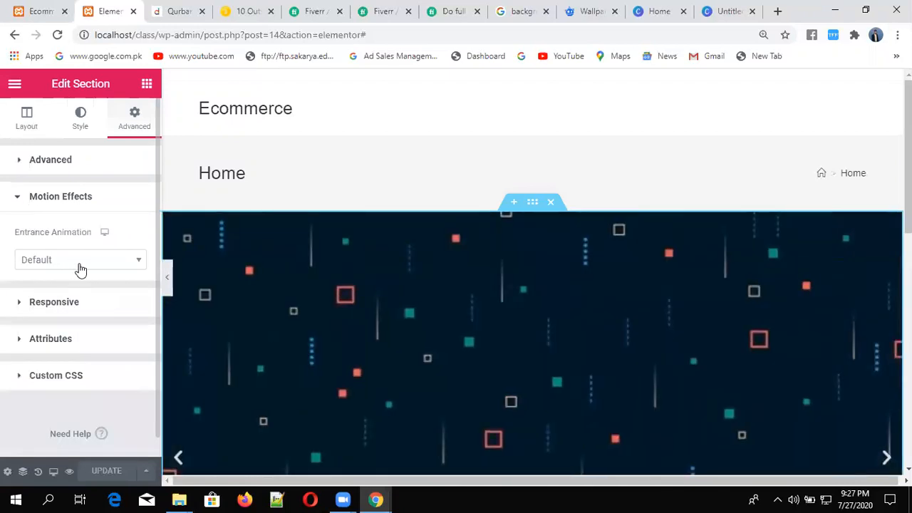
click(88, 264)
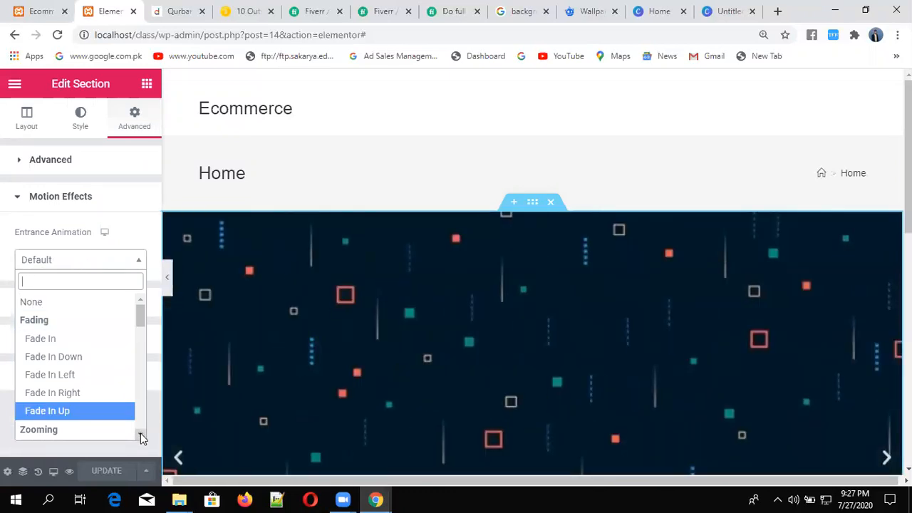
click(142, 436)
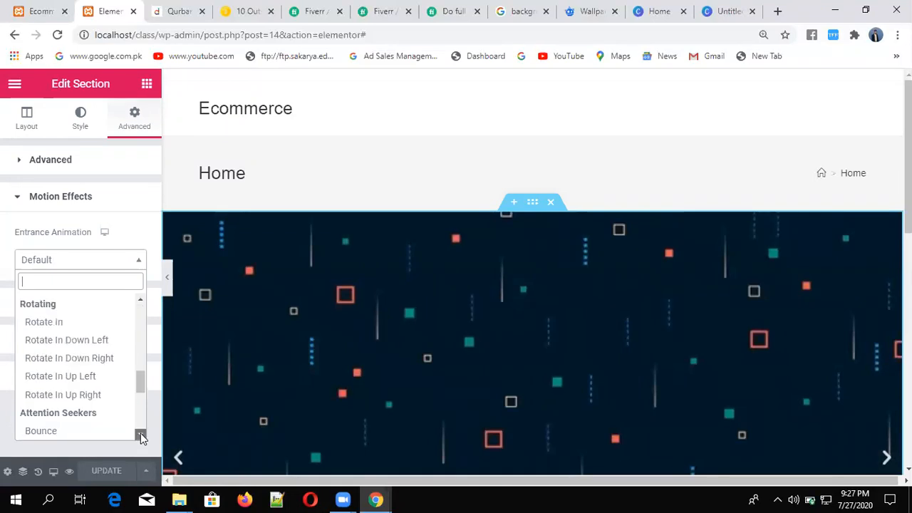
click(142, 436)
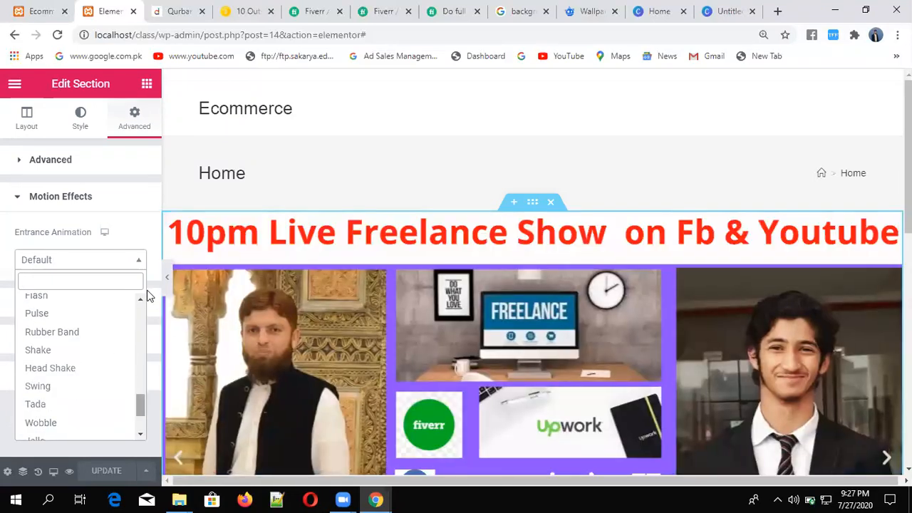
click(142, 299)
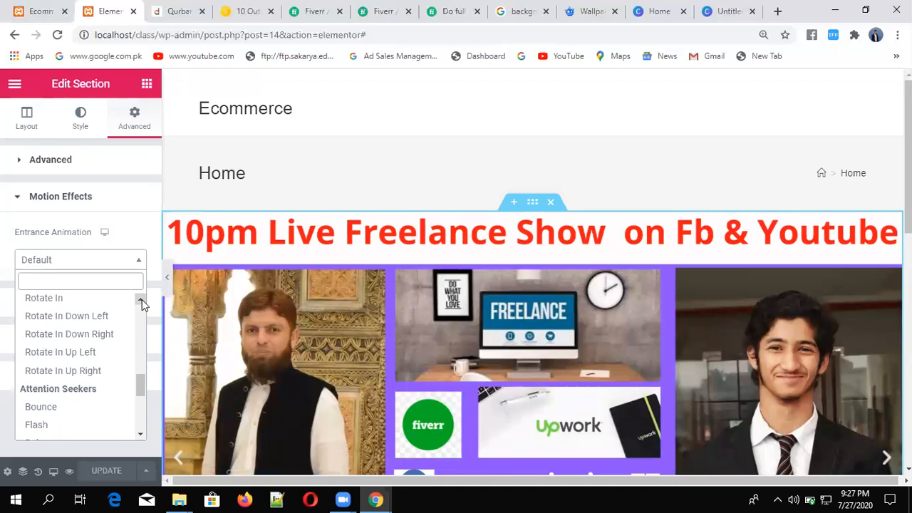
click(142, 299)
click(140, 299)
click(141, 301)
click(140, 301)
click(141, 301)
click(142, 301)
click(142, 301)
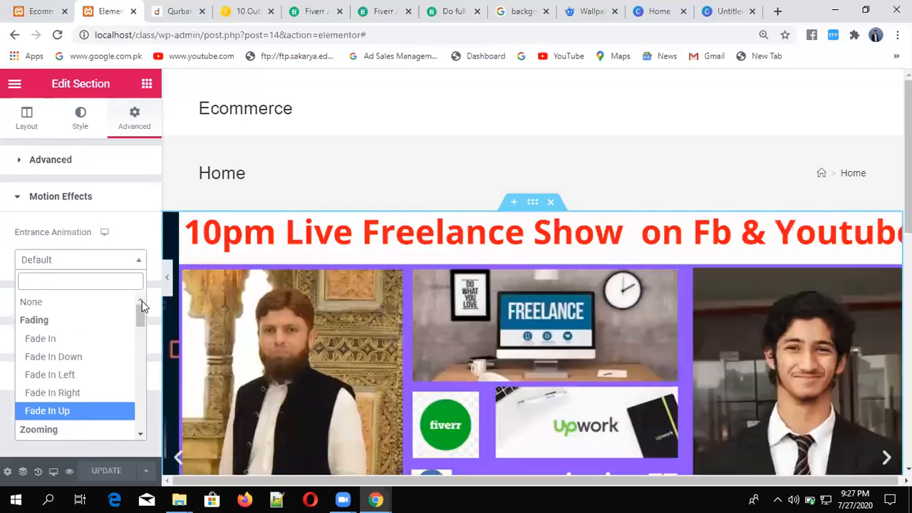
Review the section's margin, padding and CSS options and the structure choices below the carousel
click(142, 174)
click(141, 174)
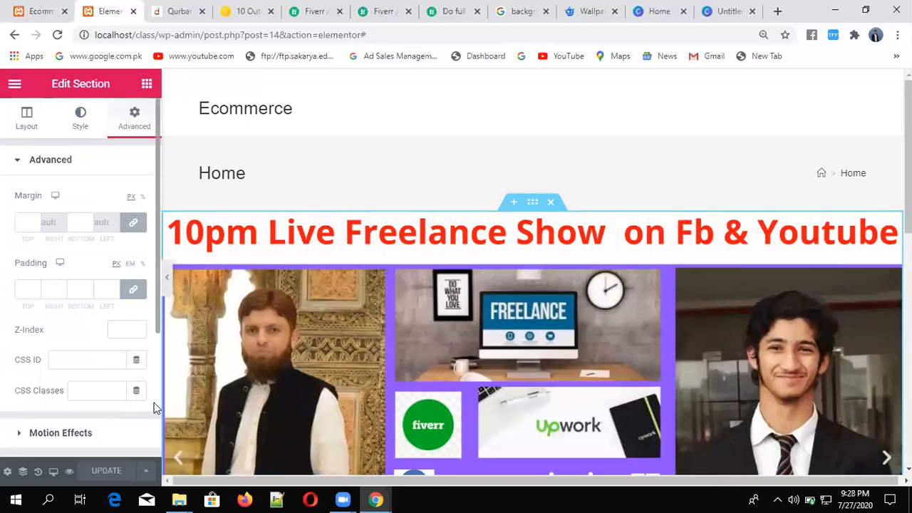
scroll(155, 408, down, 3)
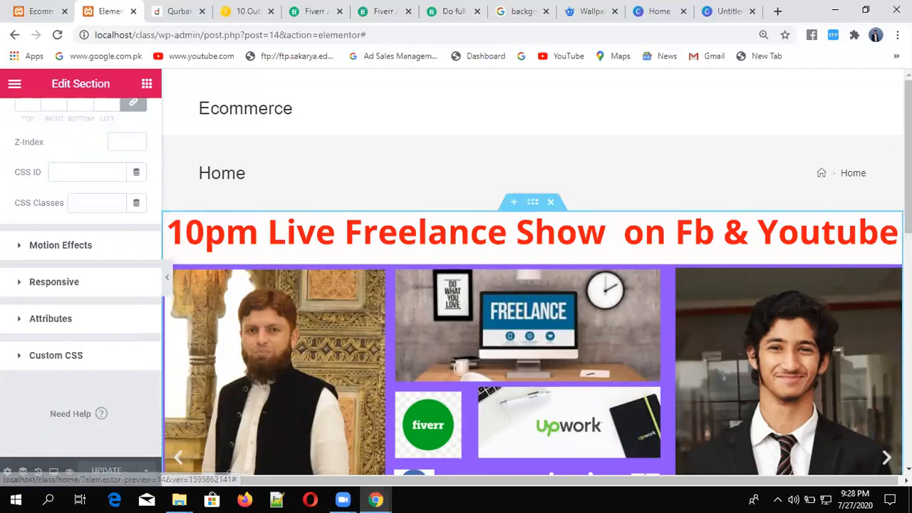
scroll(533, 285, down, 10)
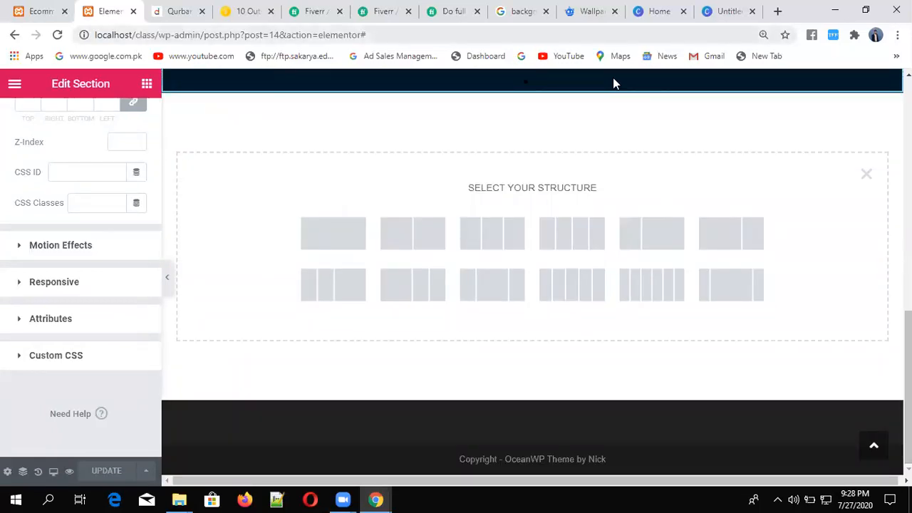
Switch to the Daraz website, return to its home page and examine the category buttons below the banner
key(ctrl+Tab)
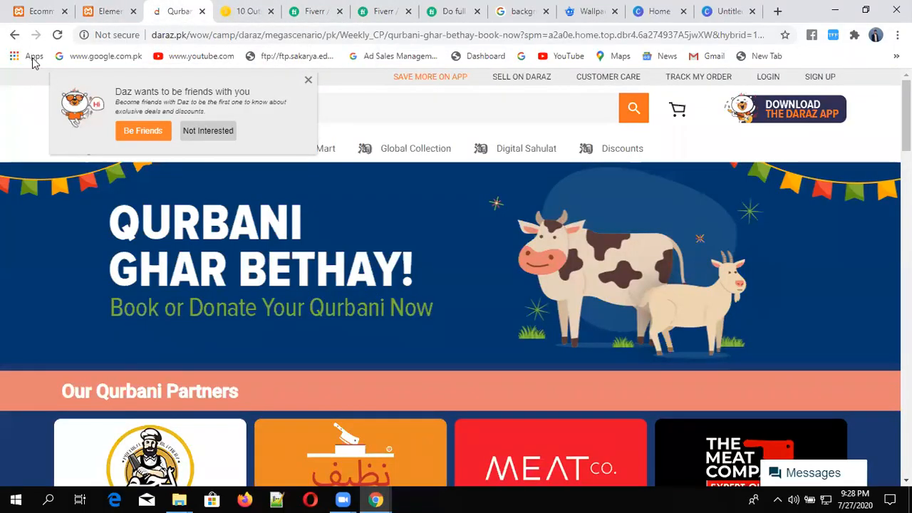
click(17, 37)
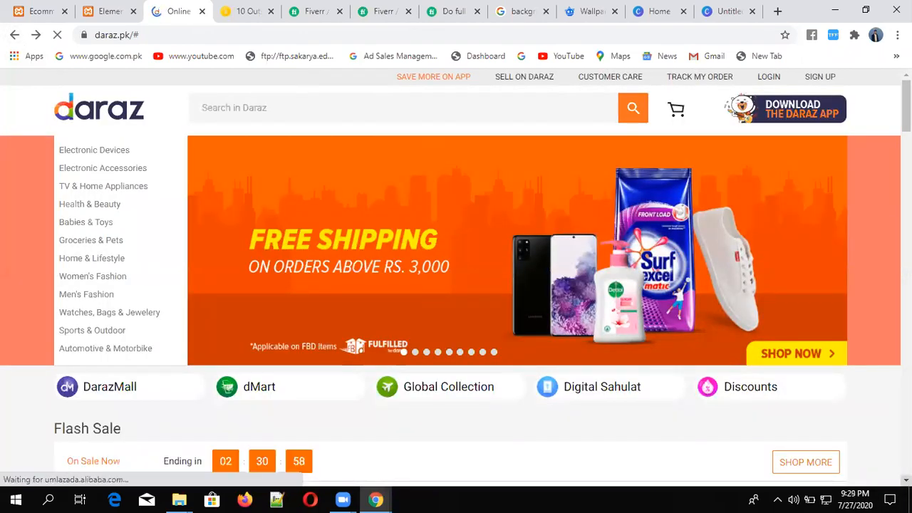
scroll(456, 285, down, 2)
scroll(171, 302, down, 1)
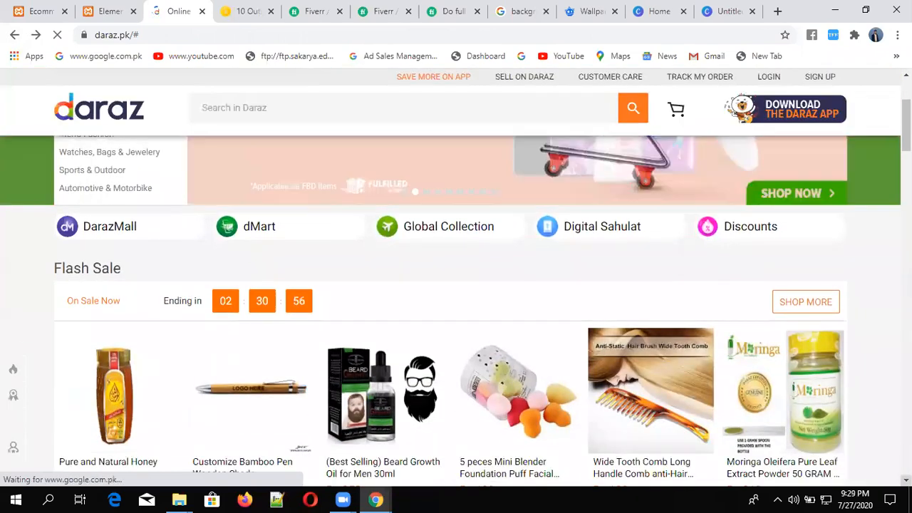
scroll(171, 302, up, 3)
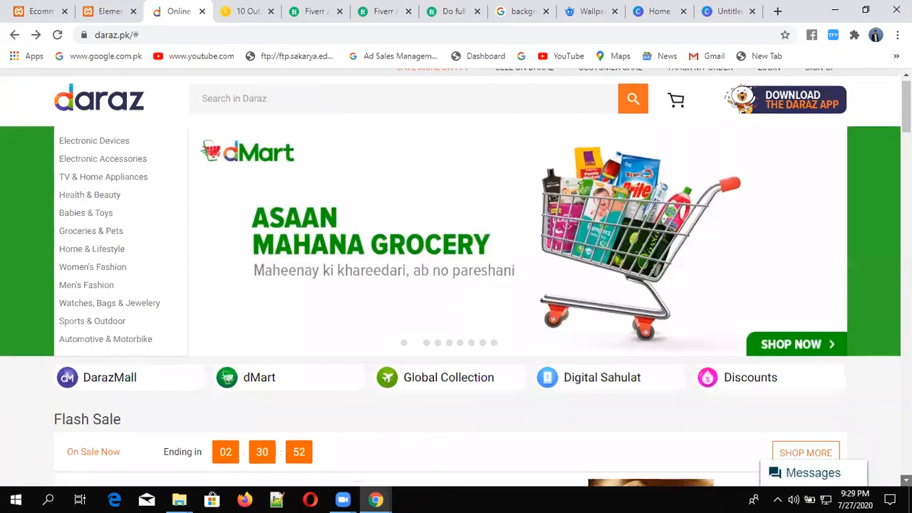
scroll(456, 285, down, 2)
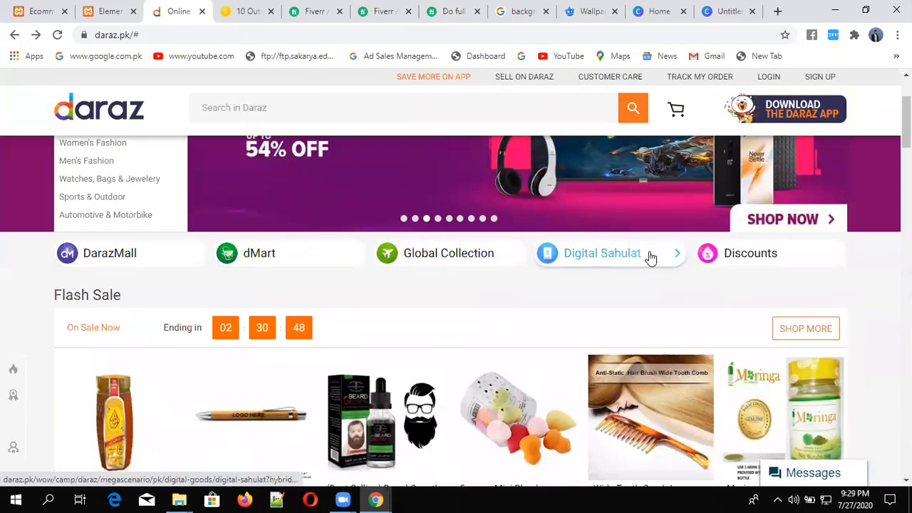
Back in Elementor, add a five-column section below the carousel and place a Button widget in its first column
click(109, 11)
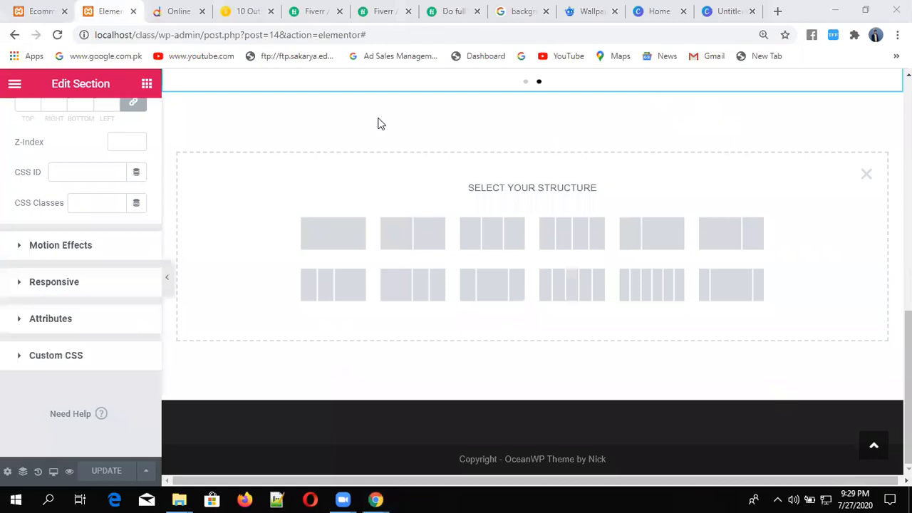
click(568, 293)
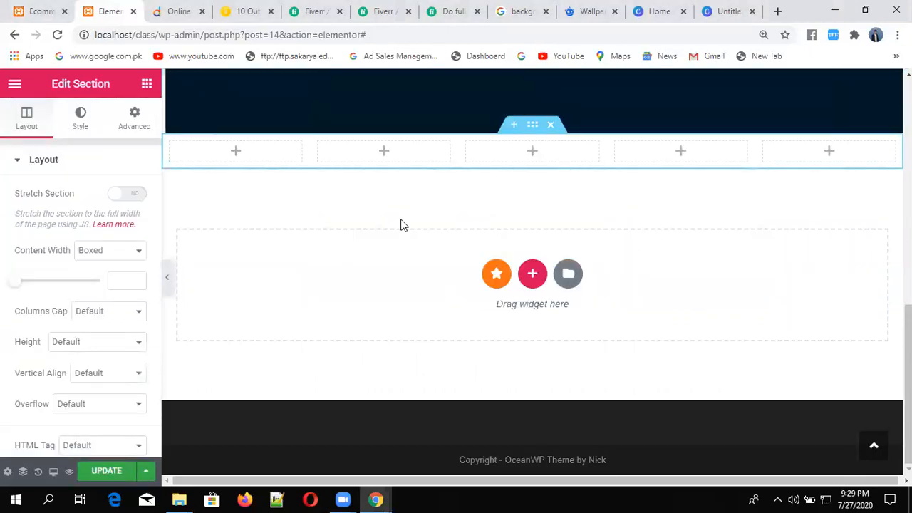
click(247, 152)
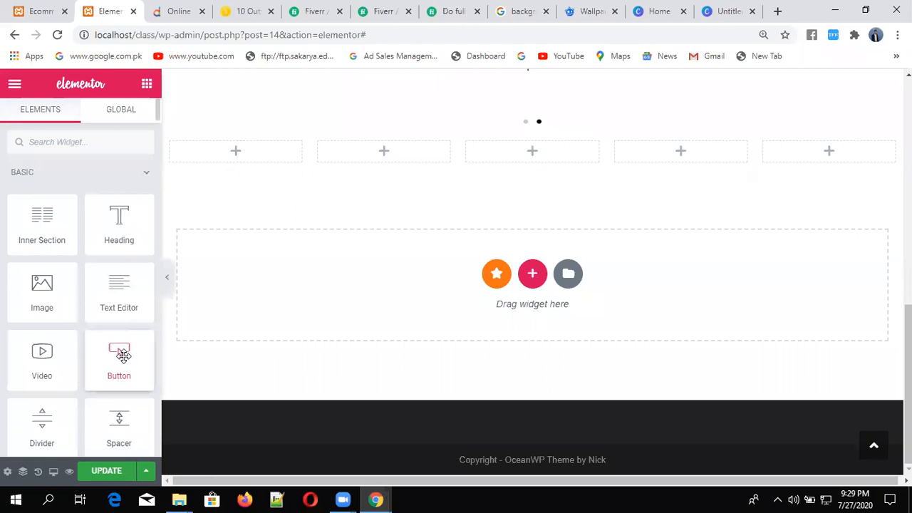
drag(123, 356, 287, 155)
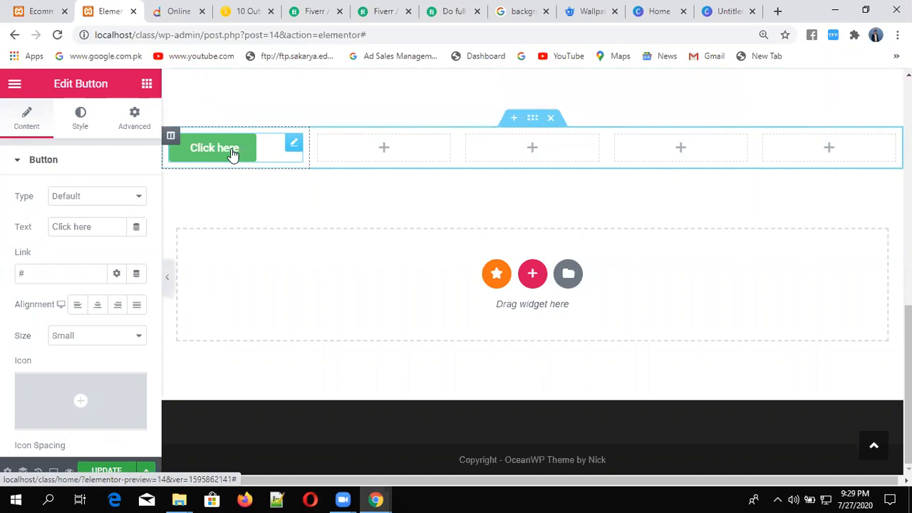
mouse_move(82, 406)
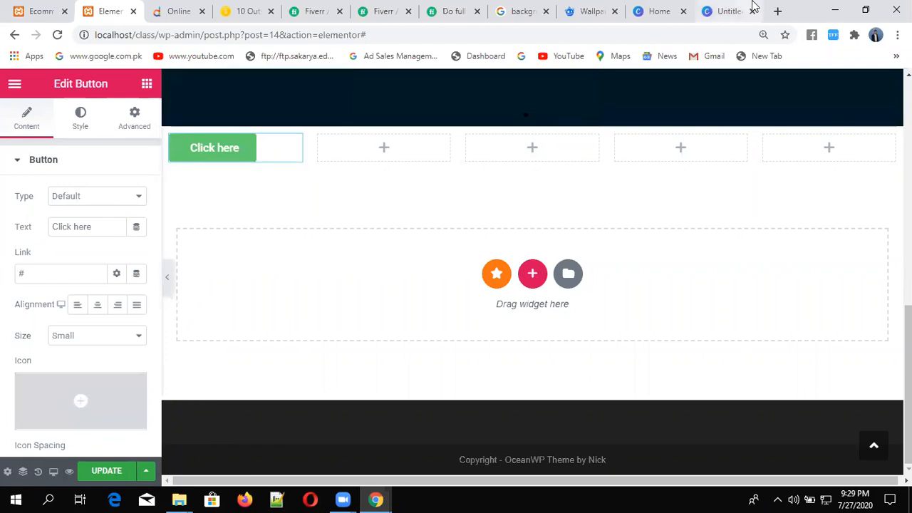
Open Google in a new browser tab and search its images for "icon for daraz"
click(779, 14)
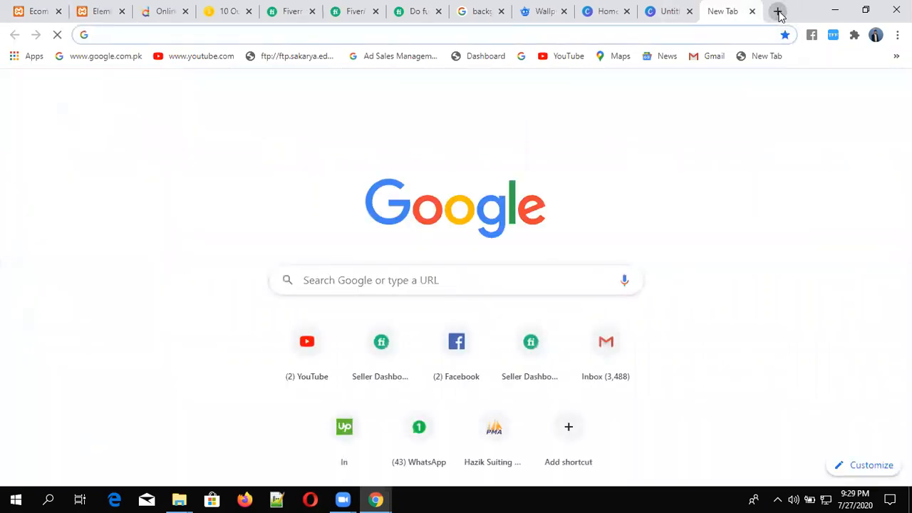
text(g)
key(Return)
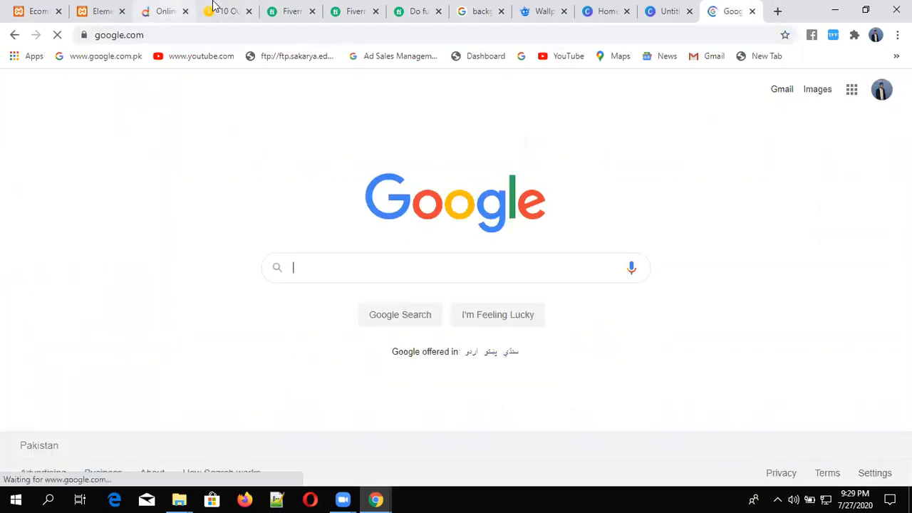
click(167, 11)
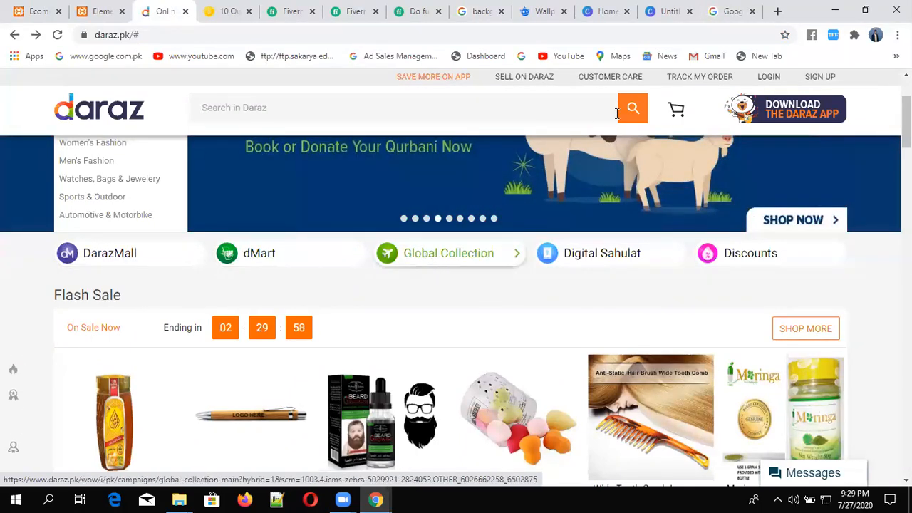
click(720, 7)
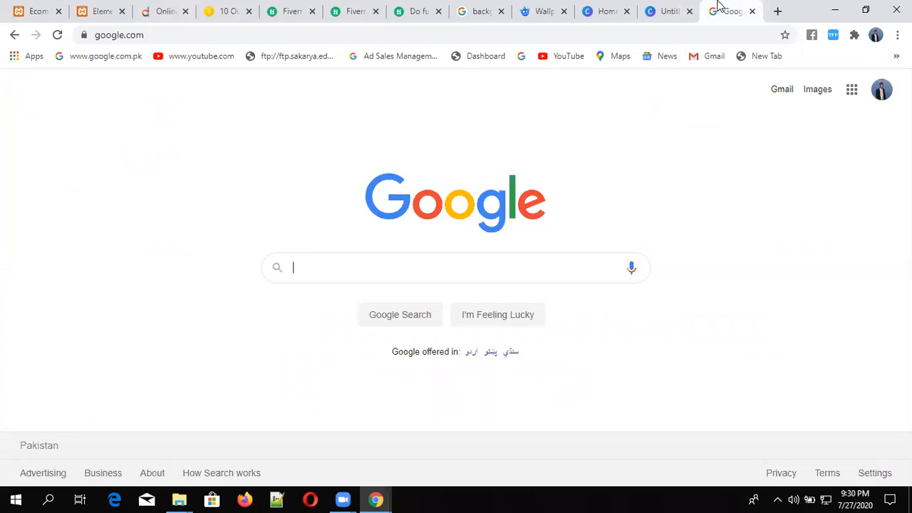
text(icon for daraz)
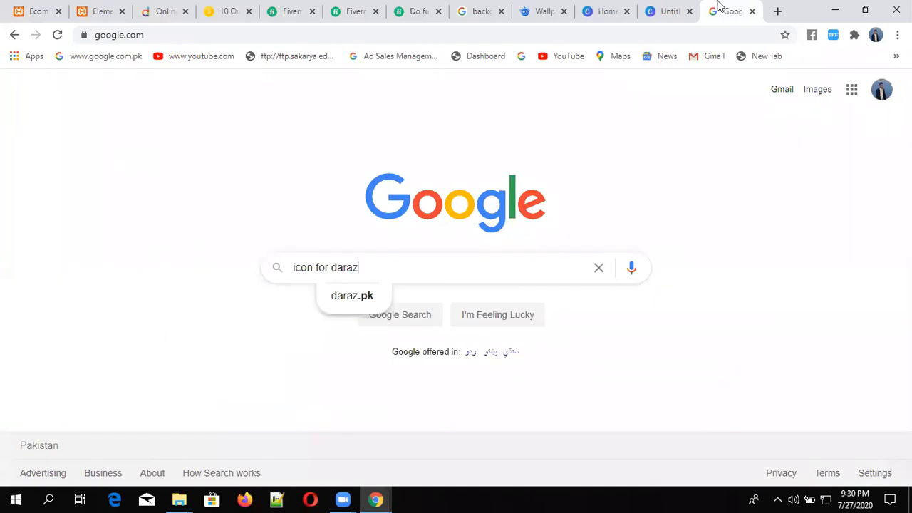
key(Return)
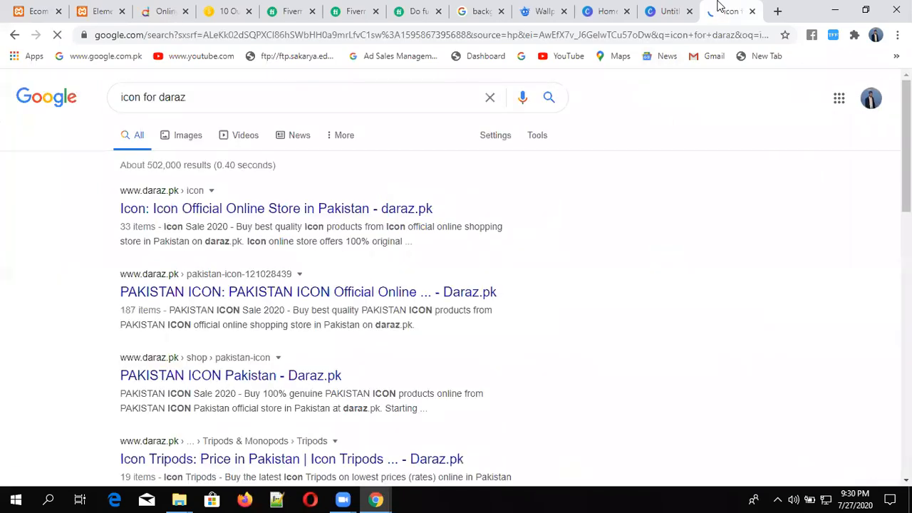
click(187, 135)
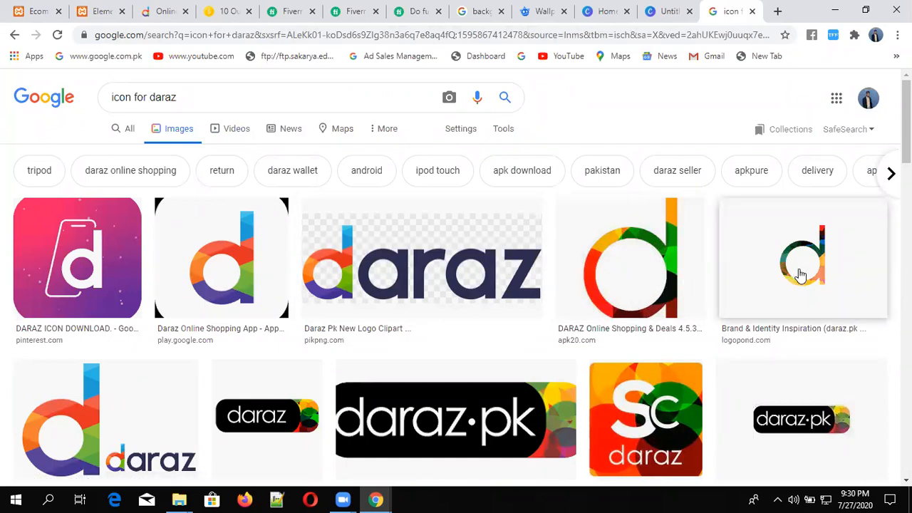
Open the Daraz app logo from the Google Play result and save the image to the Desktop as unnamed.png
key(shift+F10)
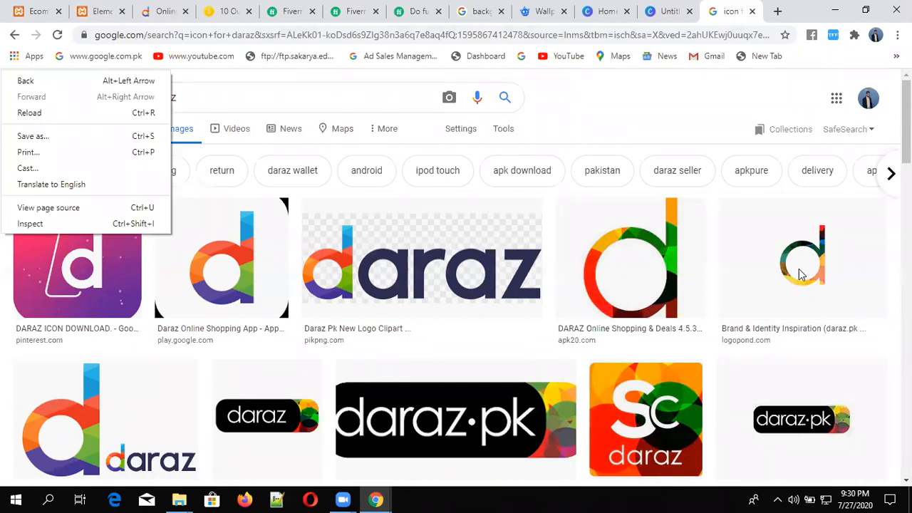
click(270, 271)
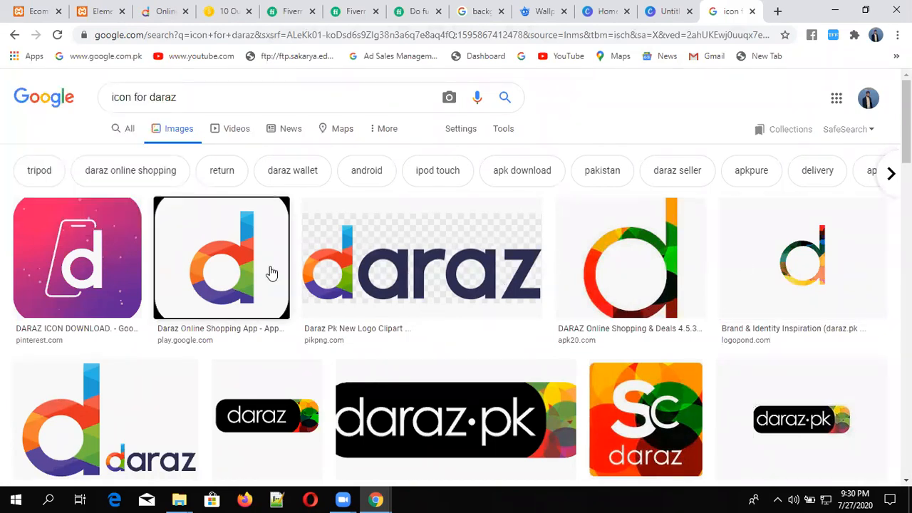
click(269, 269)
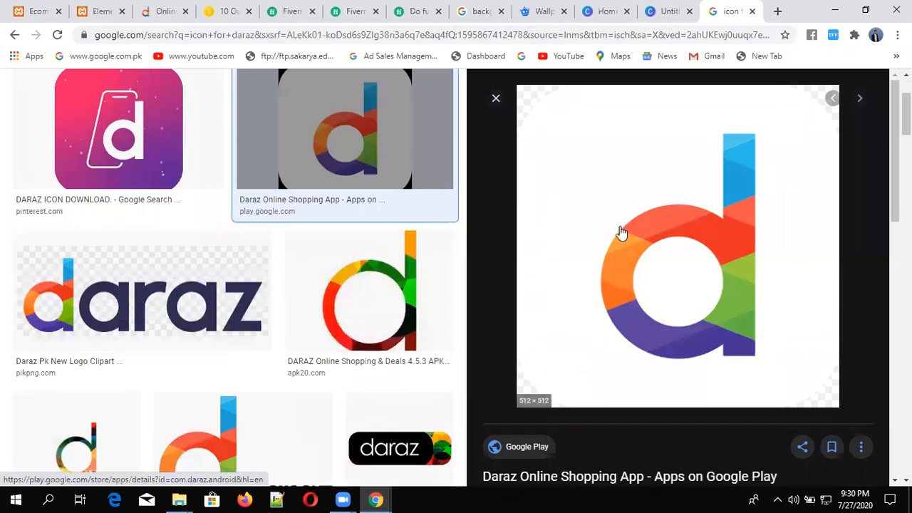
right_click(645, 231)
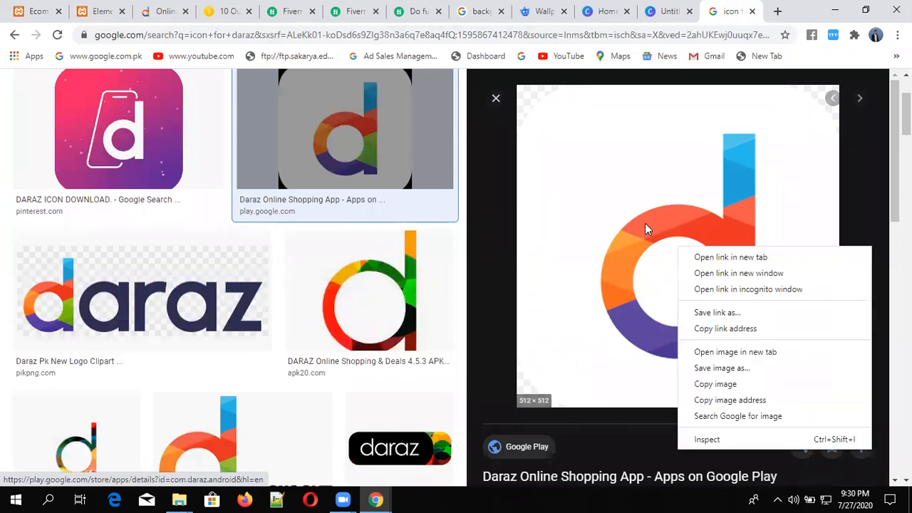
click(708, 368)
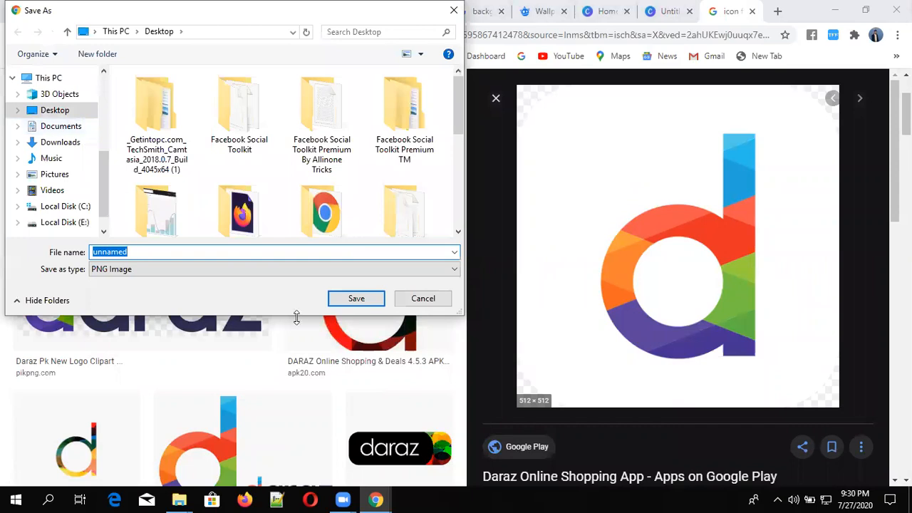
click(351, 301)
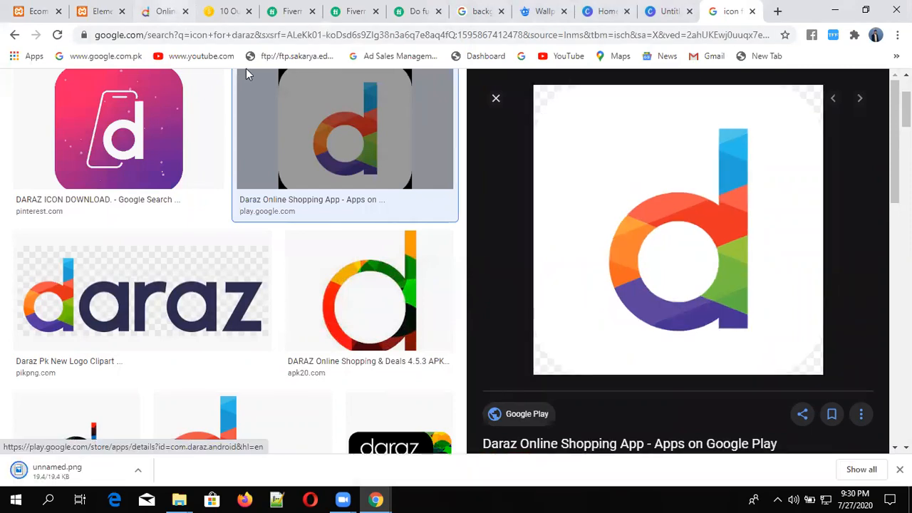
Return to Elementor and examine the Icon Library for the button's icon, including its option to upload custom icons
key(ctrl+3)
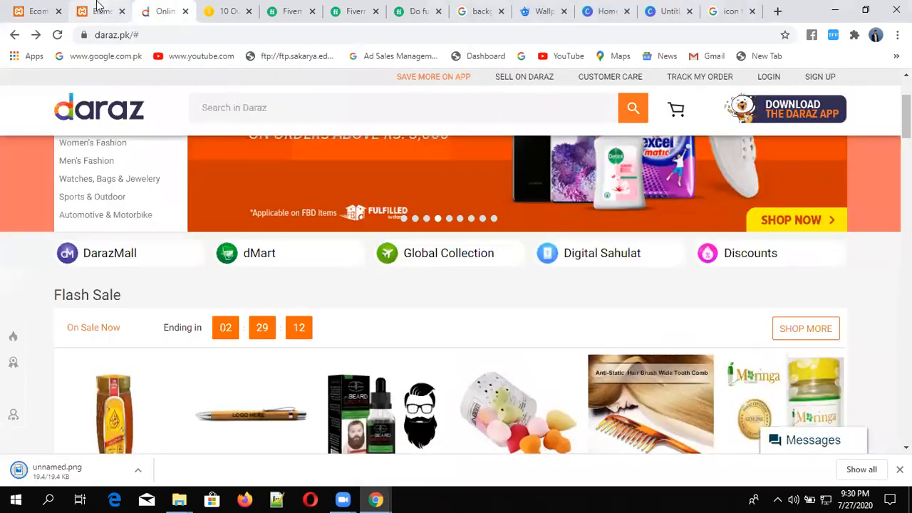
click(99, 10)
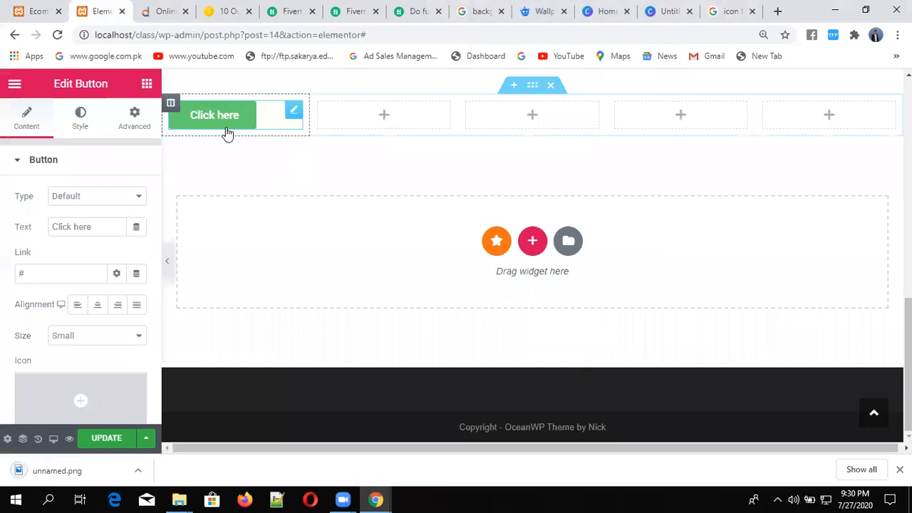
mouse_move(71, 391)
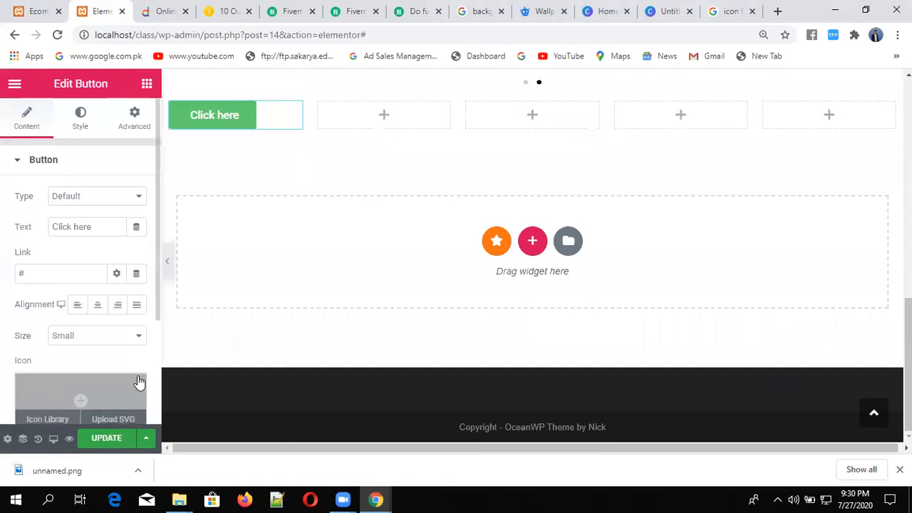
scroll(154, 359, down, 4)
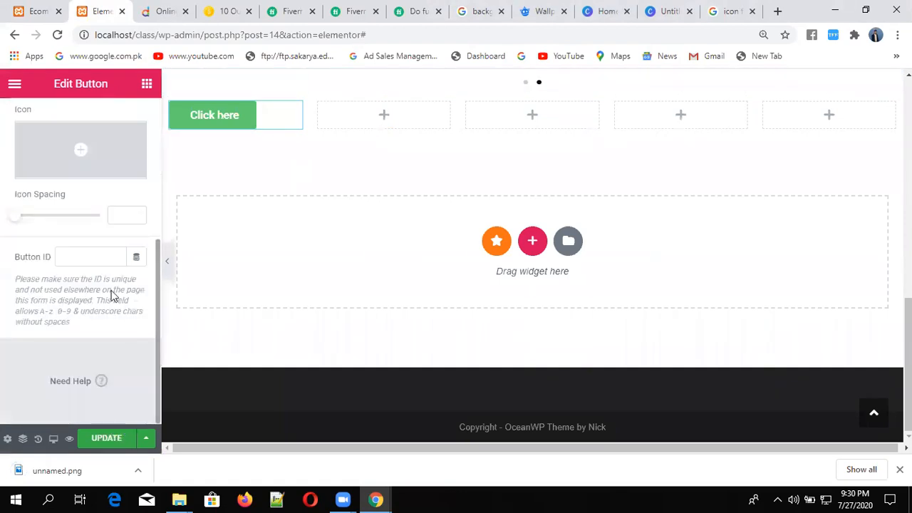
mouse_move(80, 154)
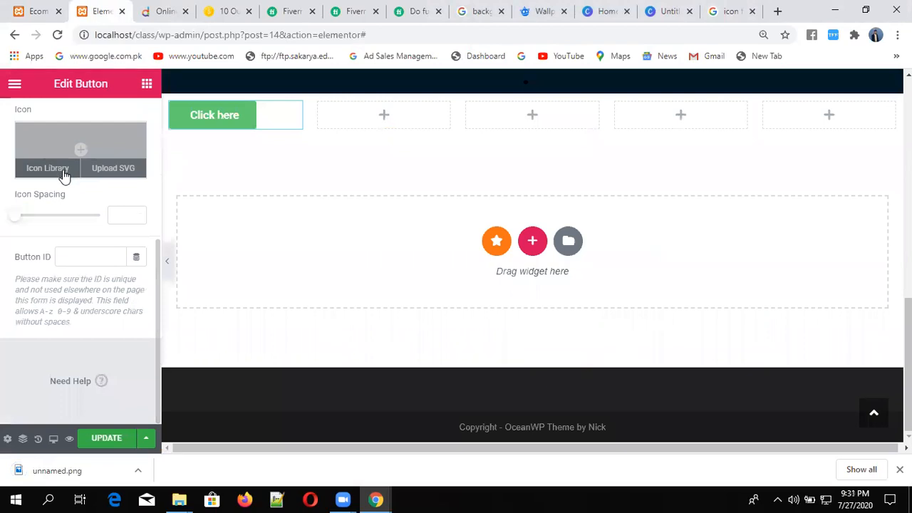
click(62, 171)
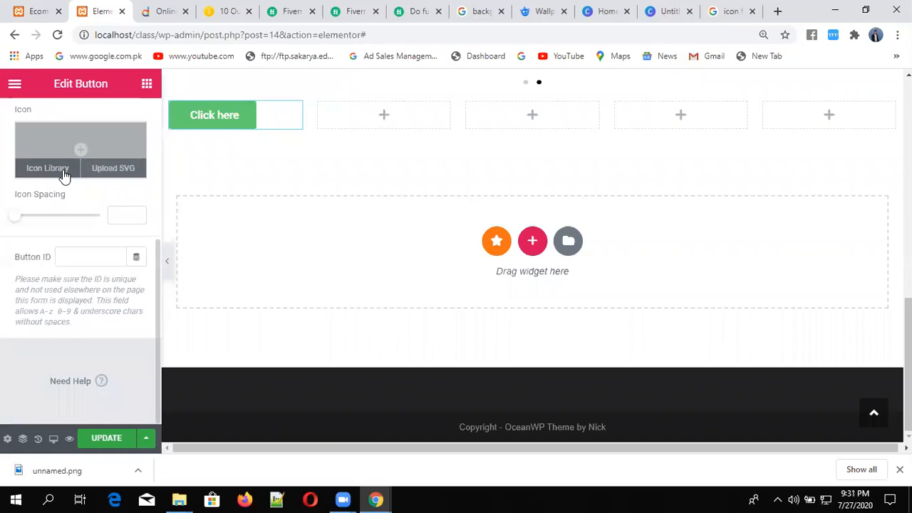
click(64, 171)
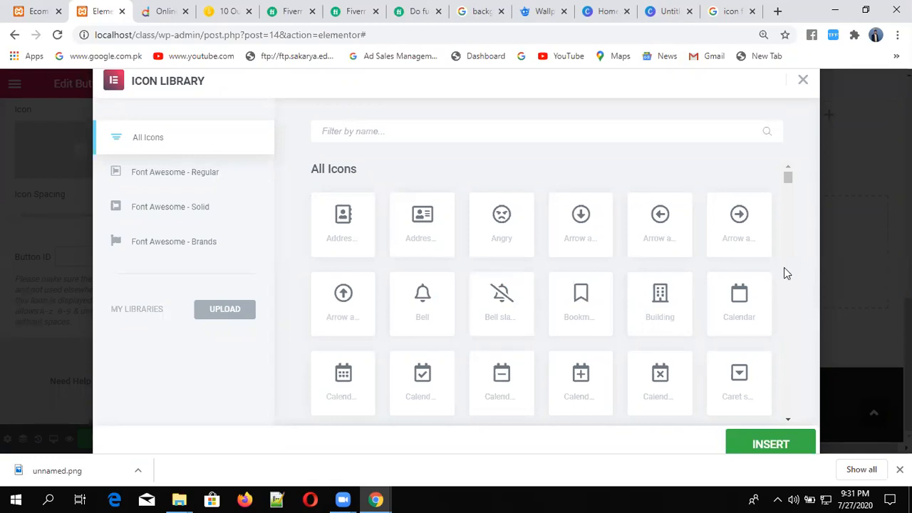
scroll(784, 269, down, 5)
scroll(784, 268, down, 3)
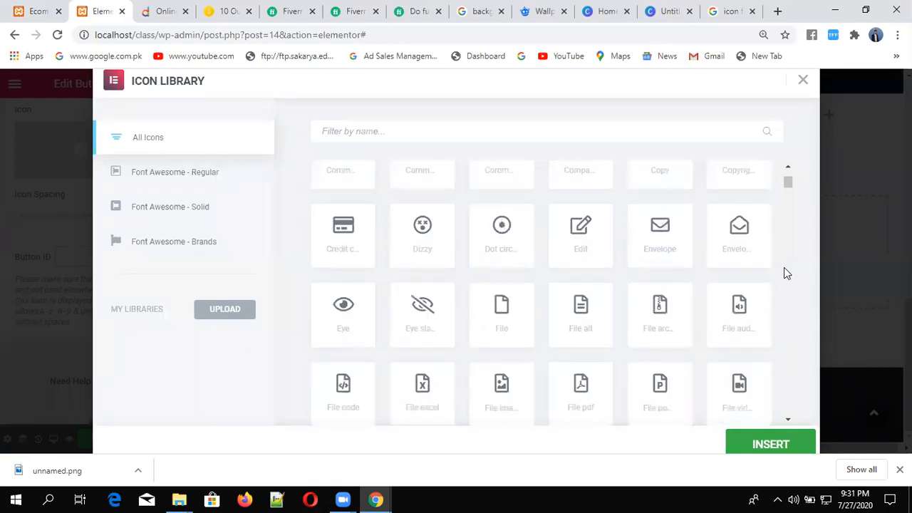
scroll(784, 273, down, 3)
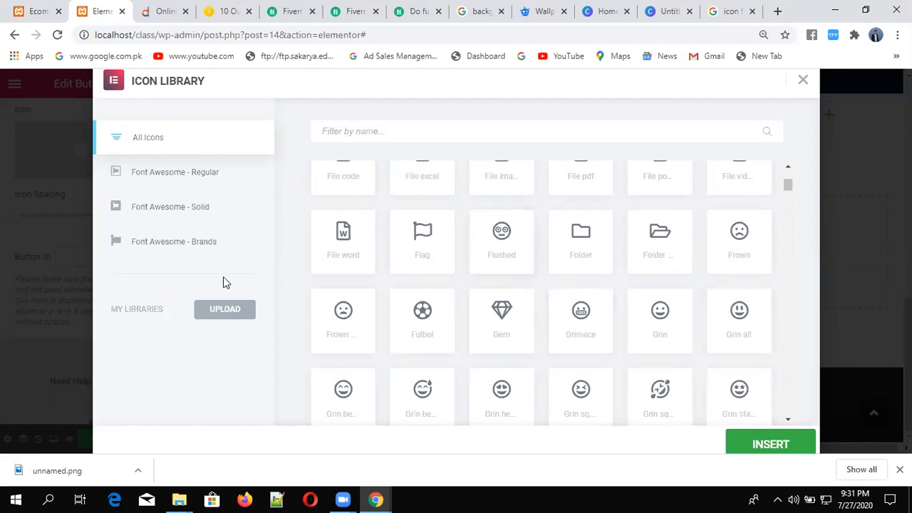
click(230, 319)
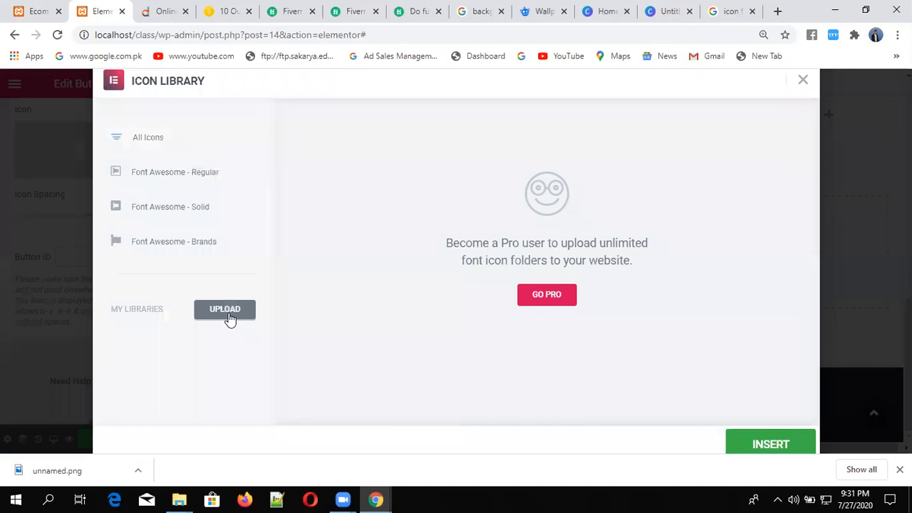
click(802, 82)
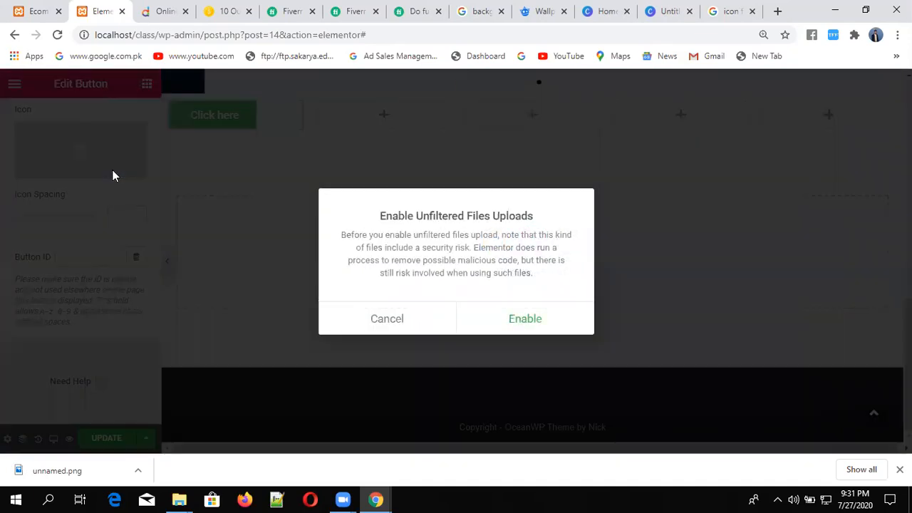
Enable unfiltered file uploads and look for an SVG icon for the button on the Desktop and in the media library
click(519, 322)
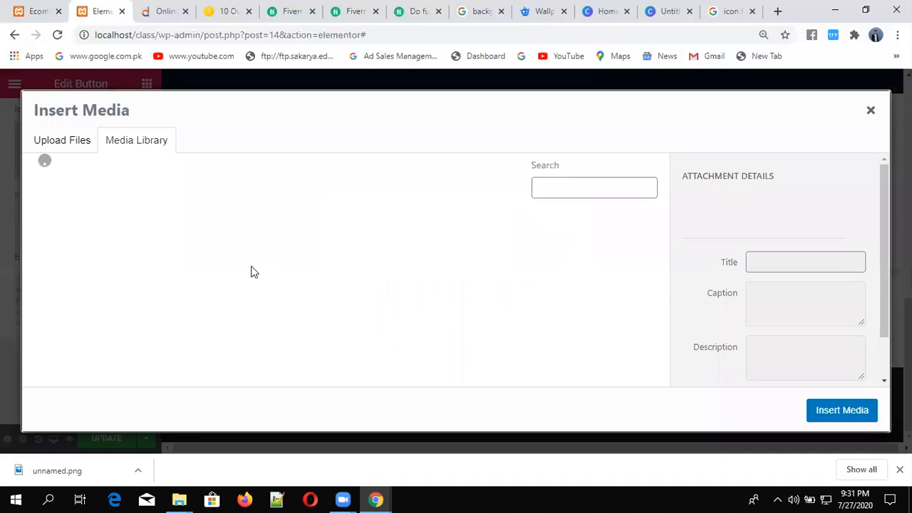
click(64, 145)
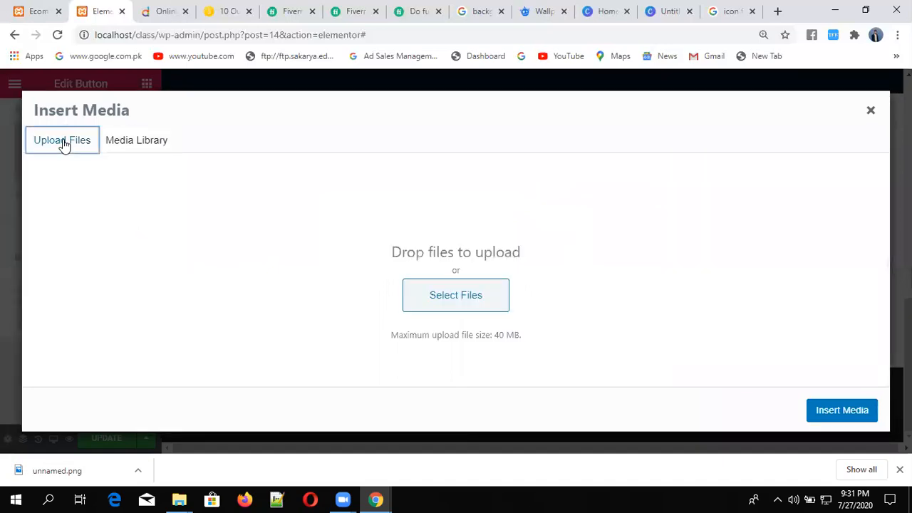
click(463, 311)
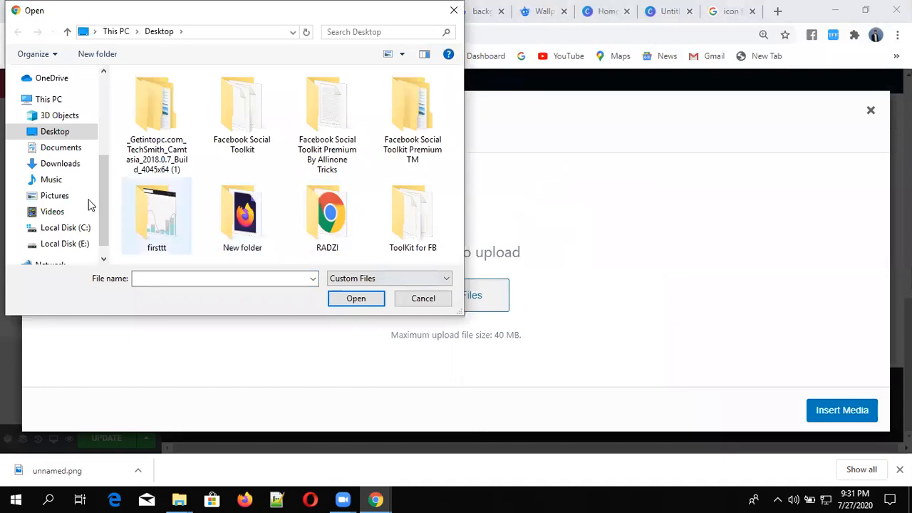
key(Escape)
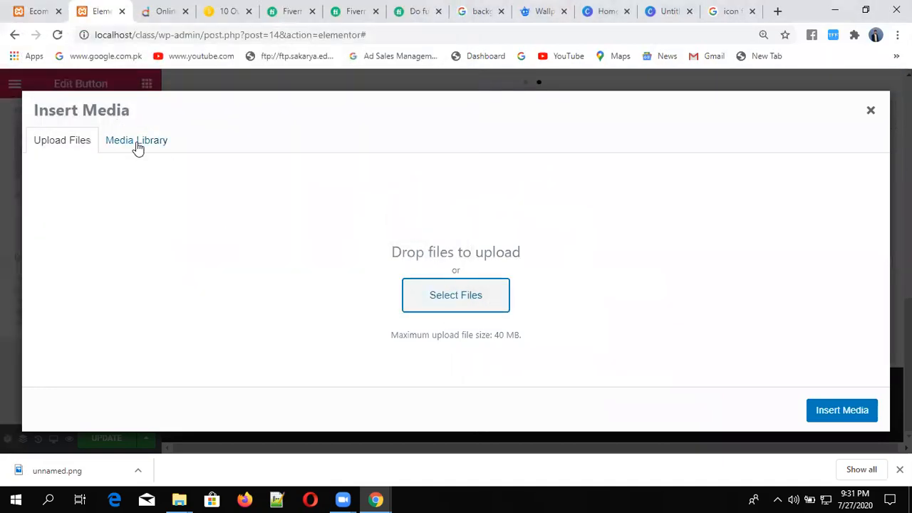
click(138, 146)
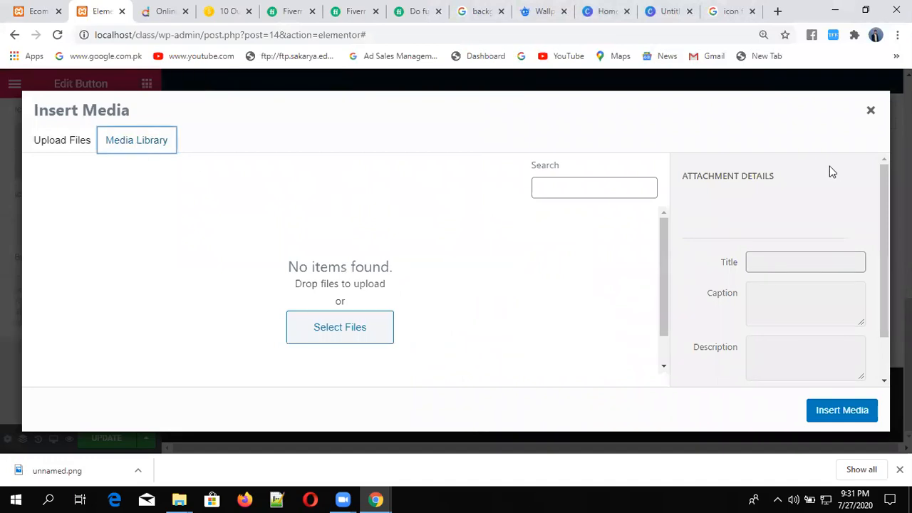
click(871, 111)
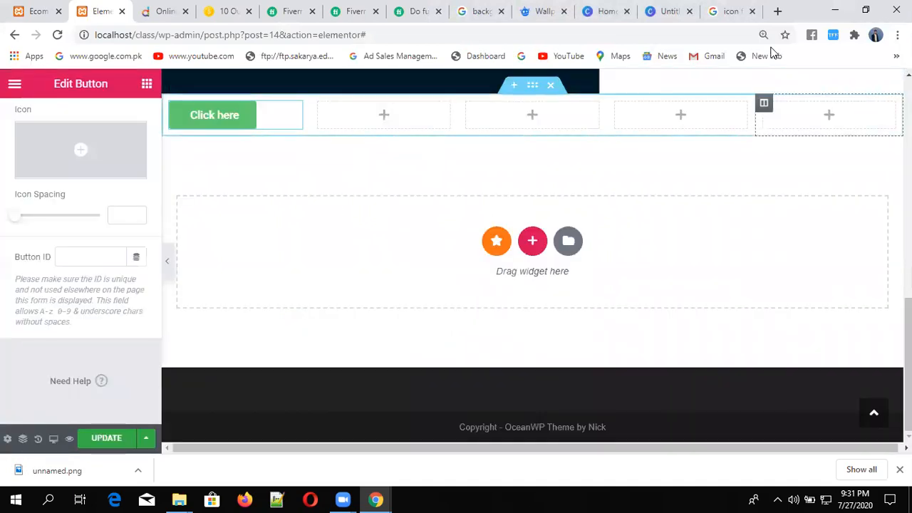
Search Google Images for "icon for daraz svg" and save the phone-with-dollar-sign image to the Desktop as download.png
click(732, 11)
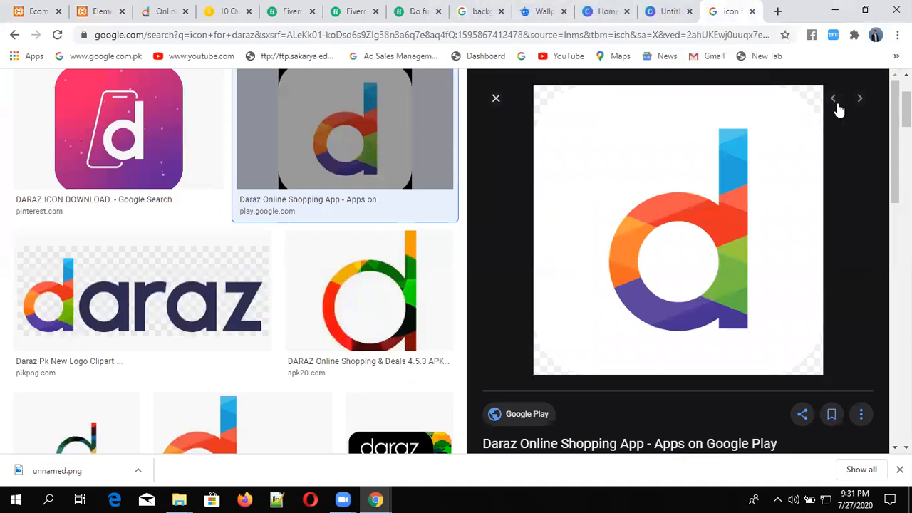
scroll(345, 143, up, 3)
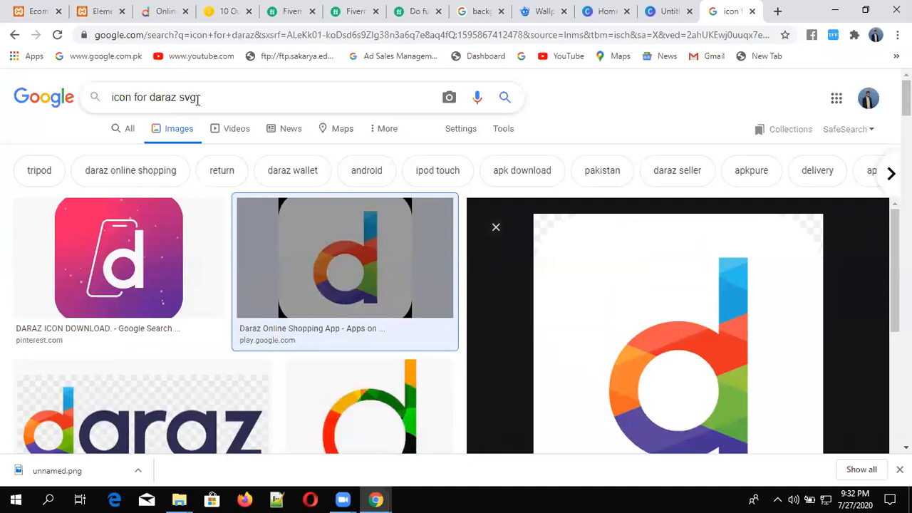
key(Return)
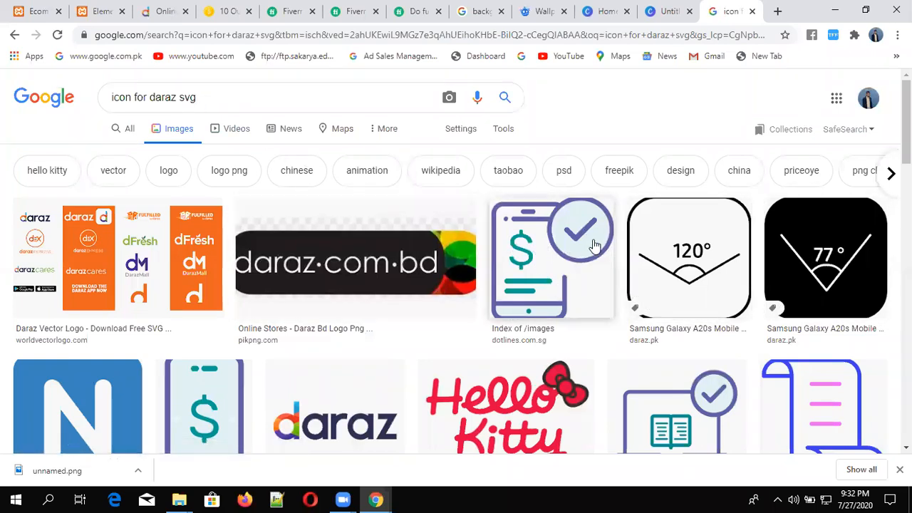
click(556, 258)
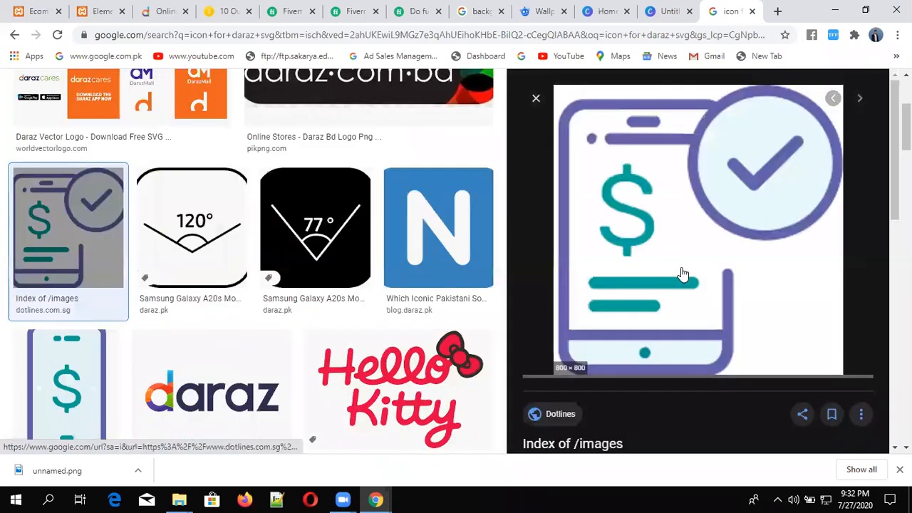
right_click(681, 268)
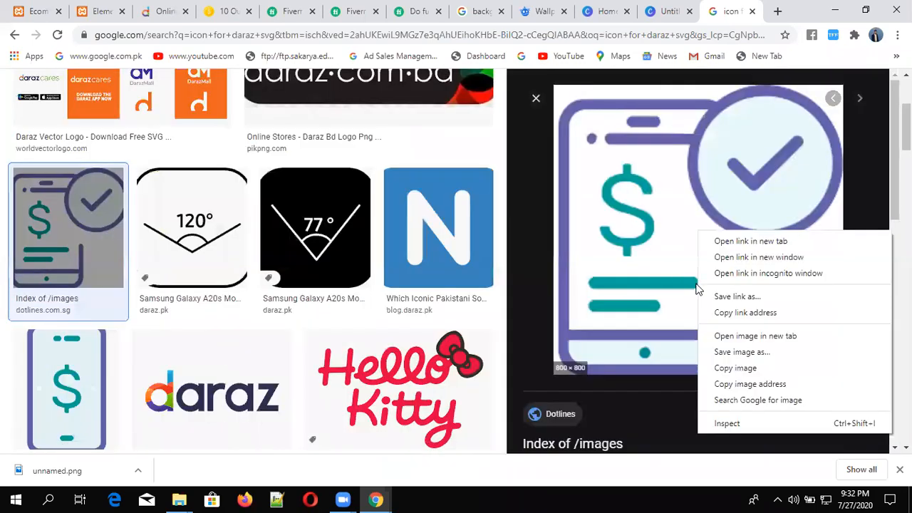
click(776, 352)
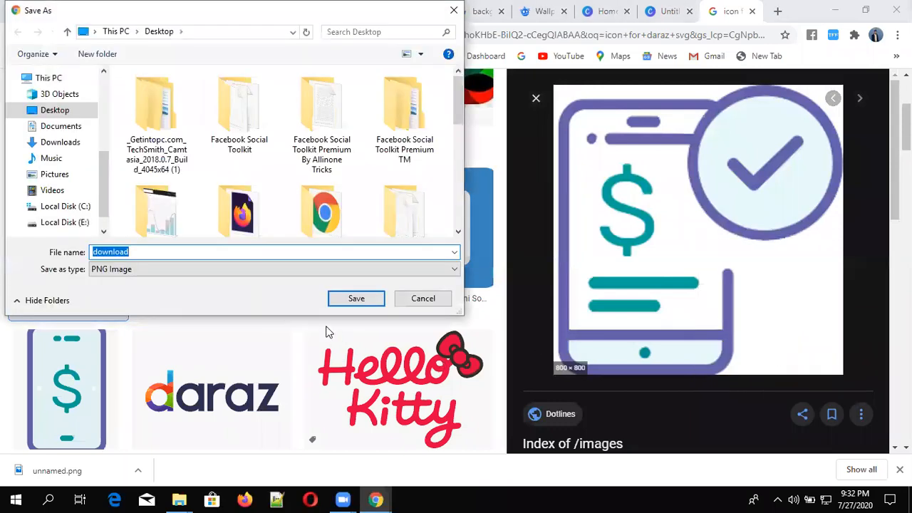
click(357, 299)
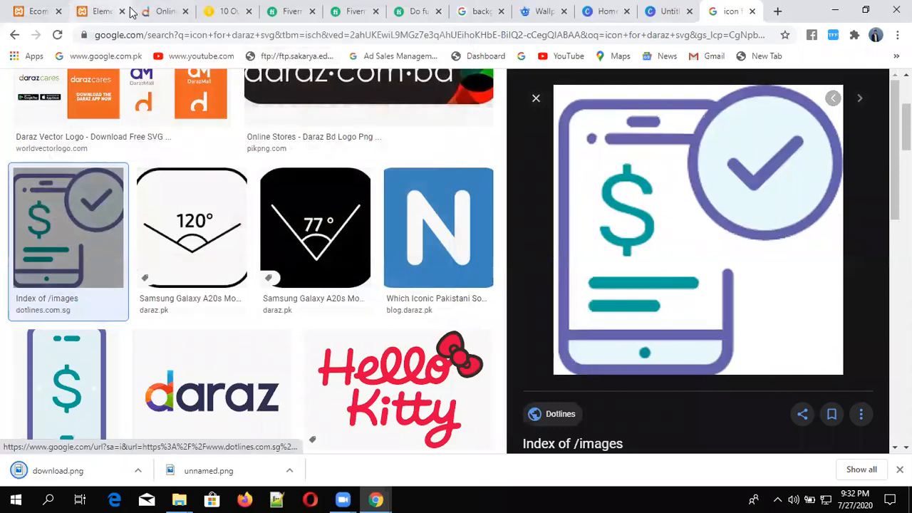
Back in Elementor, try to upload the newly saved icon from the Desktop as the button's SVG icon
click(113, 13)
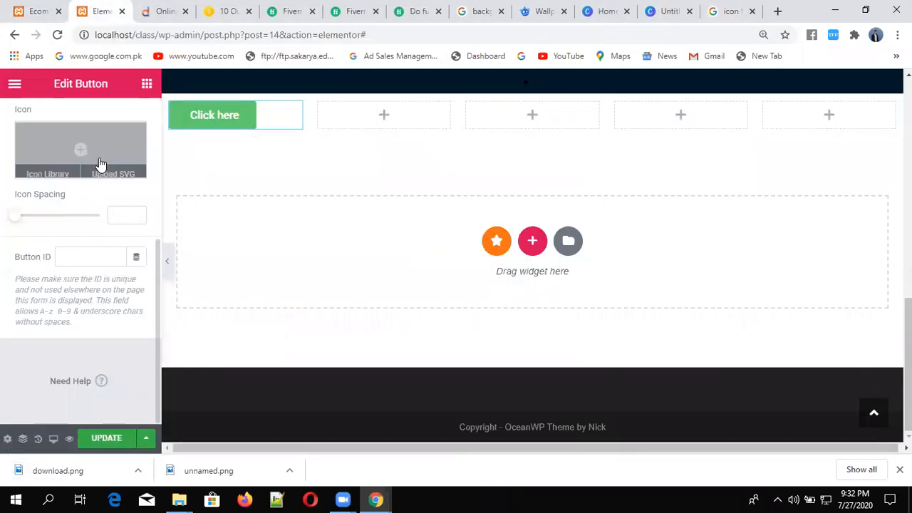
mouse_move(106, 172)
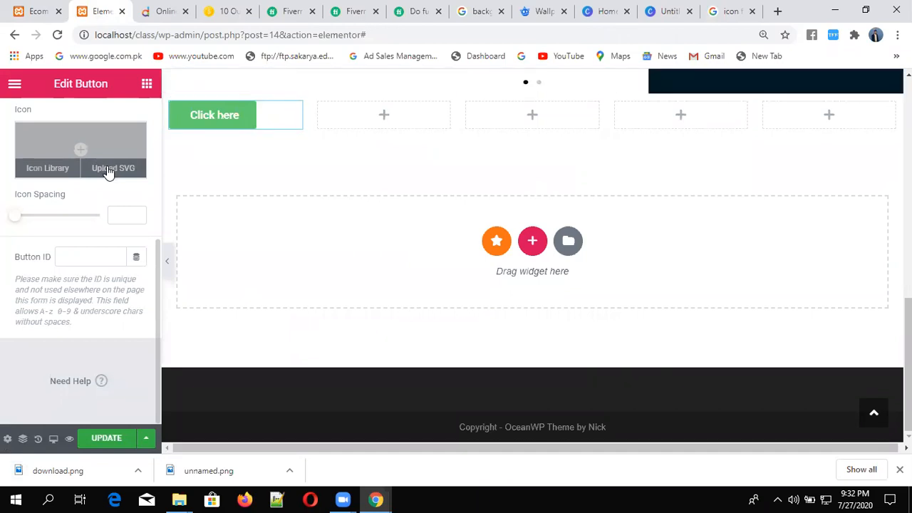
click(107, 171)
click(77, 142)
click(463, 300)
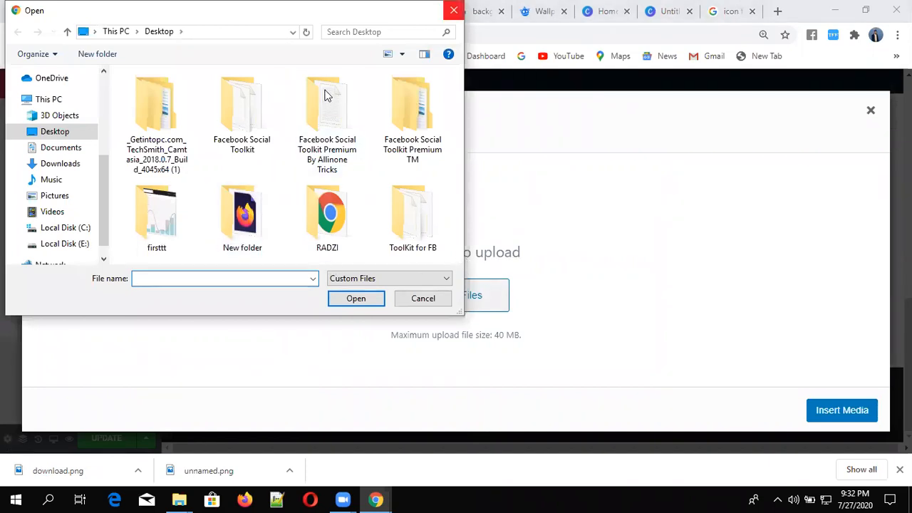
key(Escape)
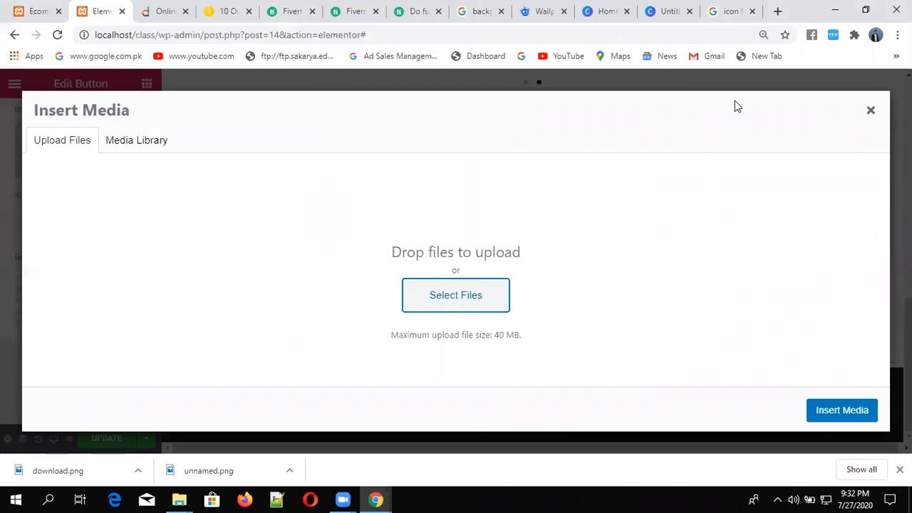
click(874, 112)
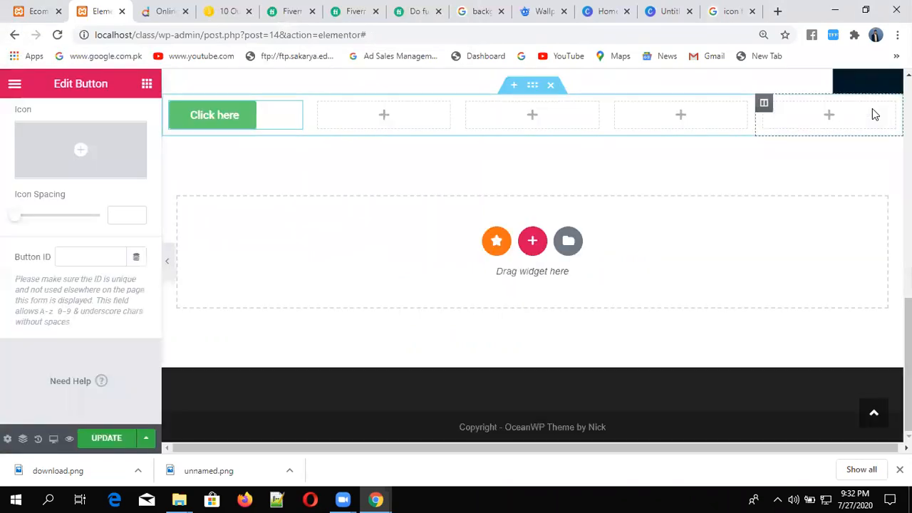
Insert the regular Address Book icon from the Icon Library into the button, with the icon position set to Before
mouse_move(56, 174)
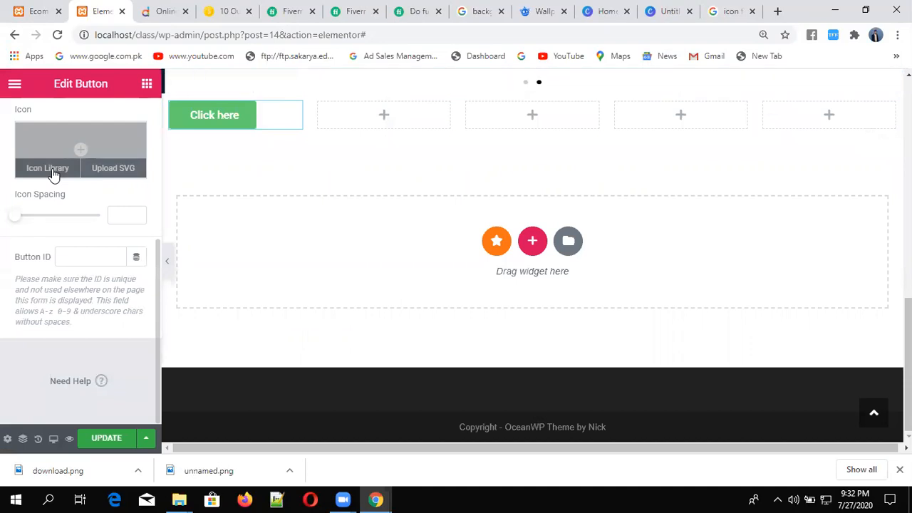
click(54, 171)
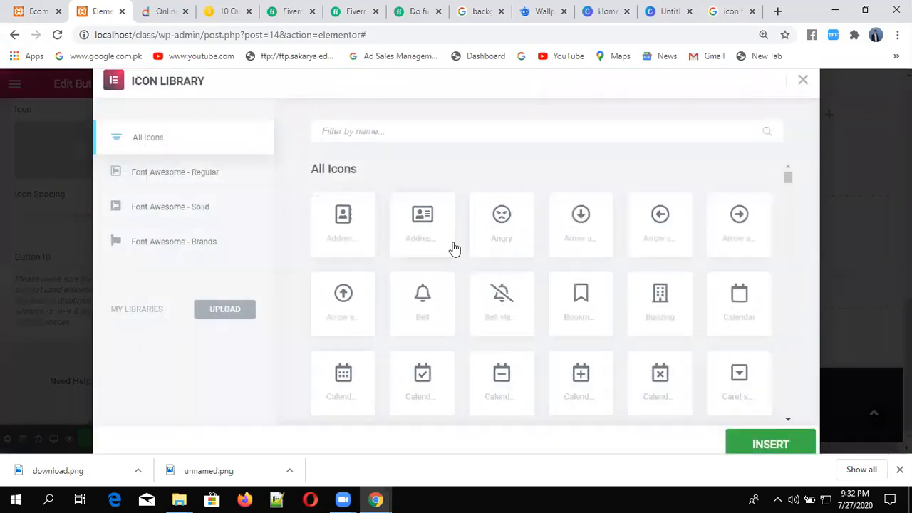
click(339, 229)
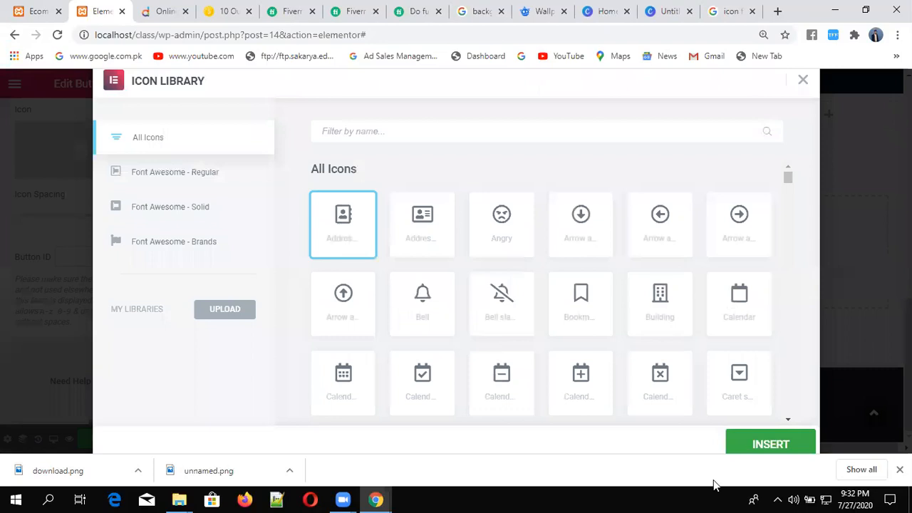
click(773, 445)
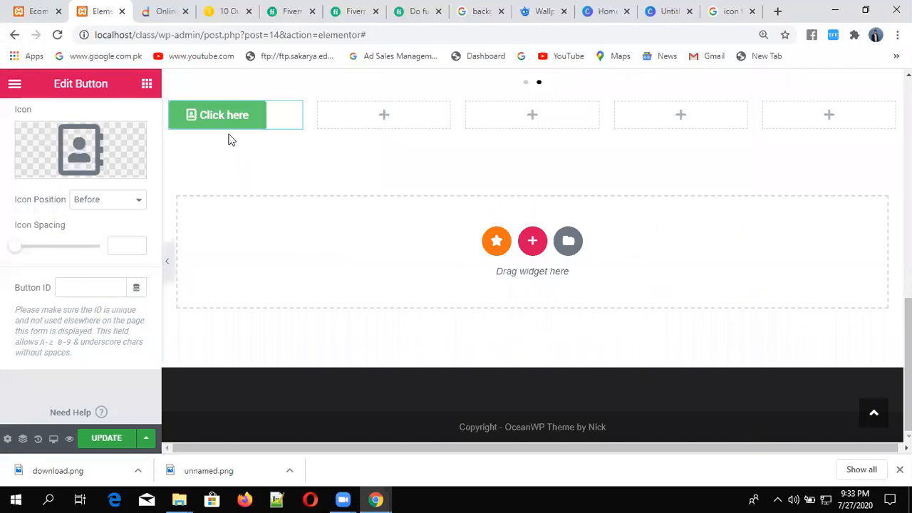
click(111, 207)
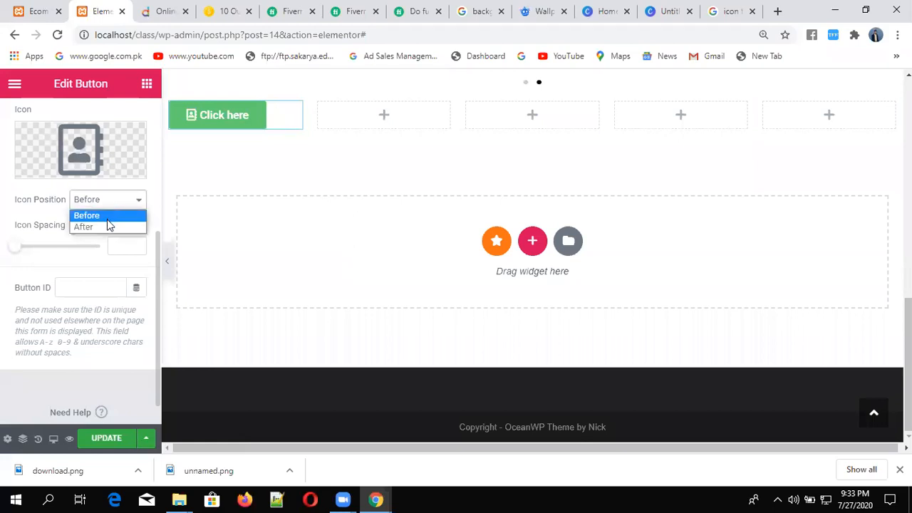
click(107, 217)
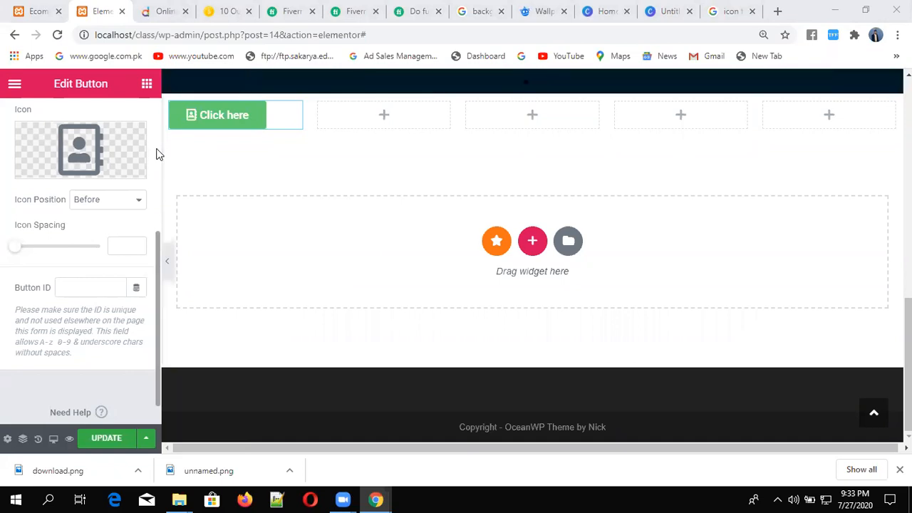
Try the Warning and Info types on the button, and settle on the Success type
scroll(159, 155, up, 4)
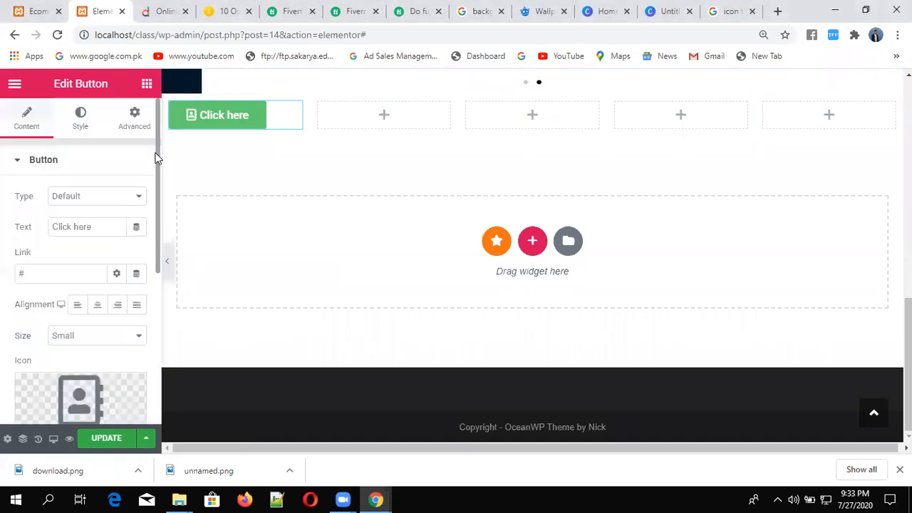
click(103, 209)
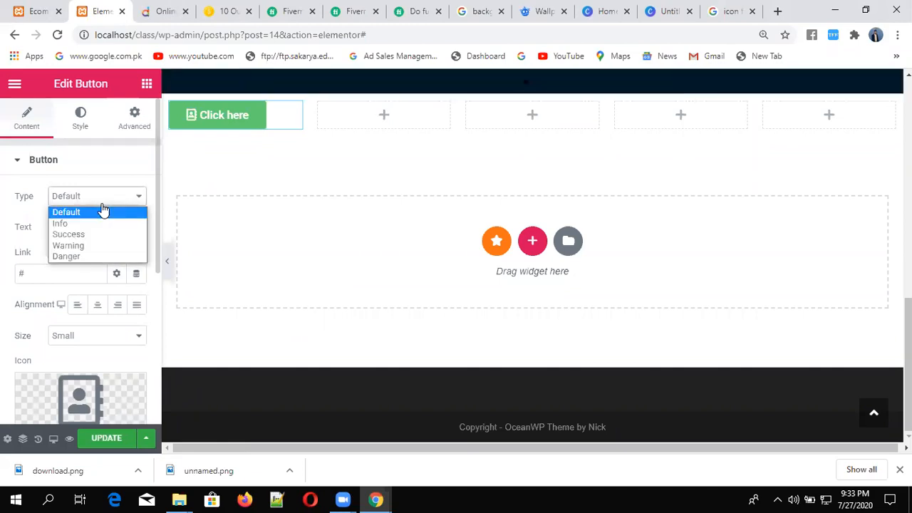
click(82, 245)
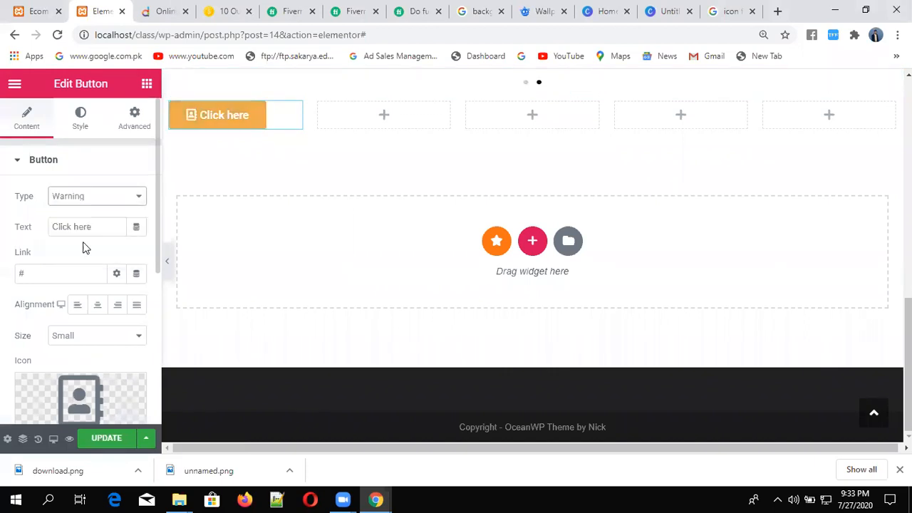
click(94, 201)
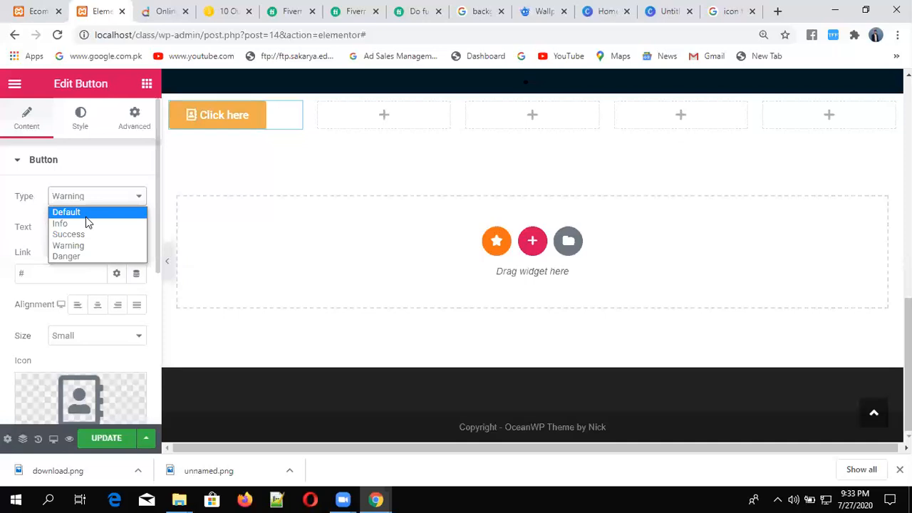
click(86, 225)
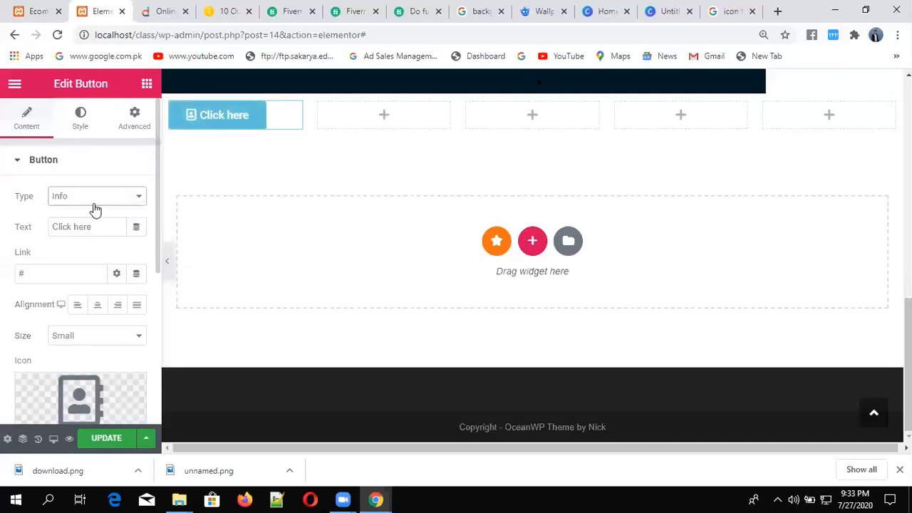
click(94, 203)
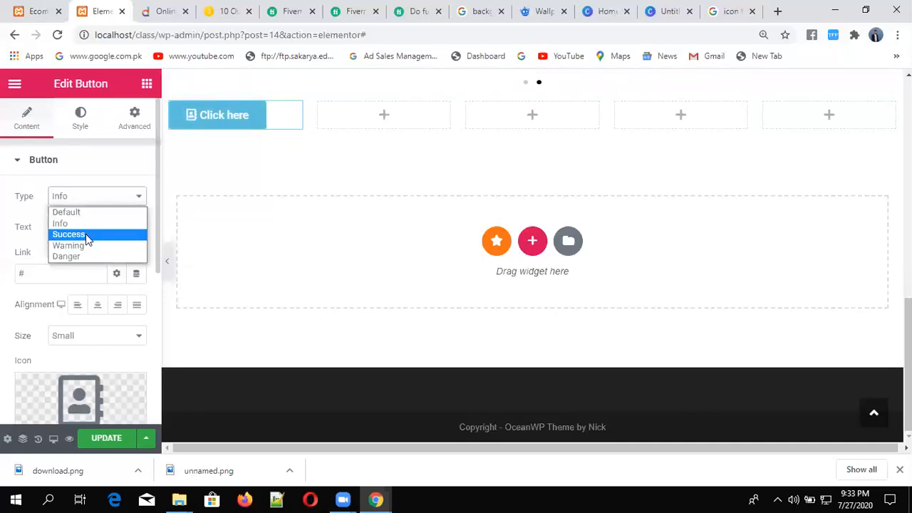
click(85, 234)
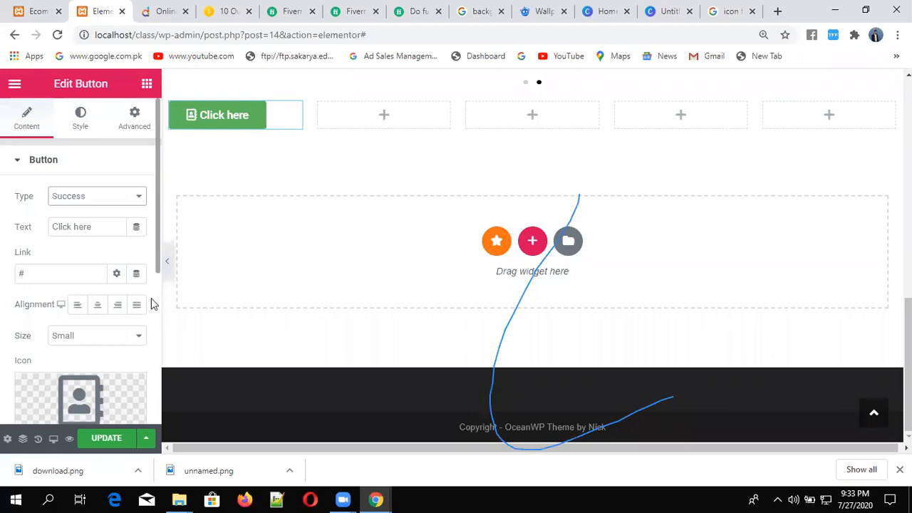
scroll(152, 303, down, 4)
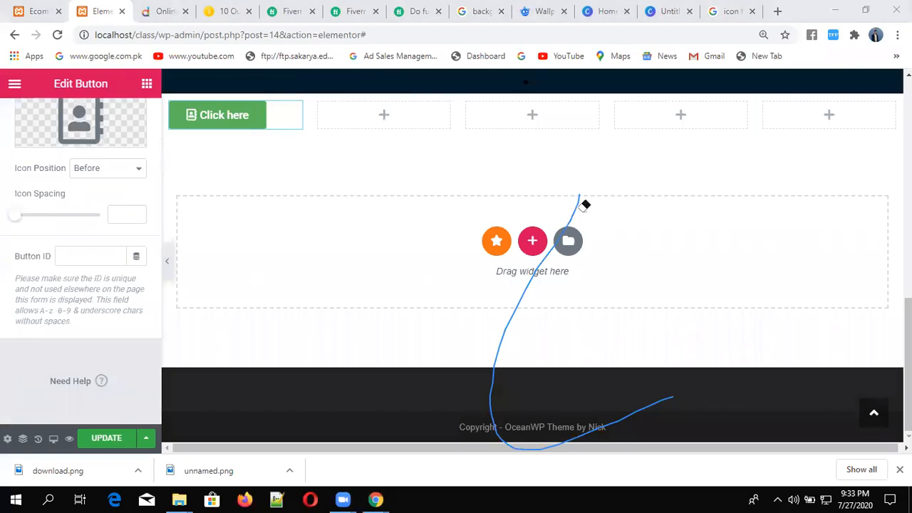
click(583, 203)
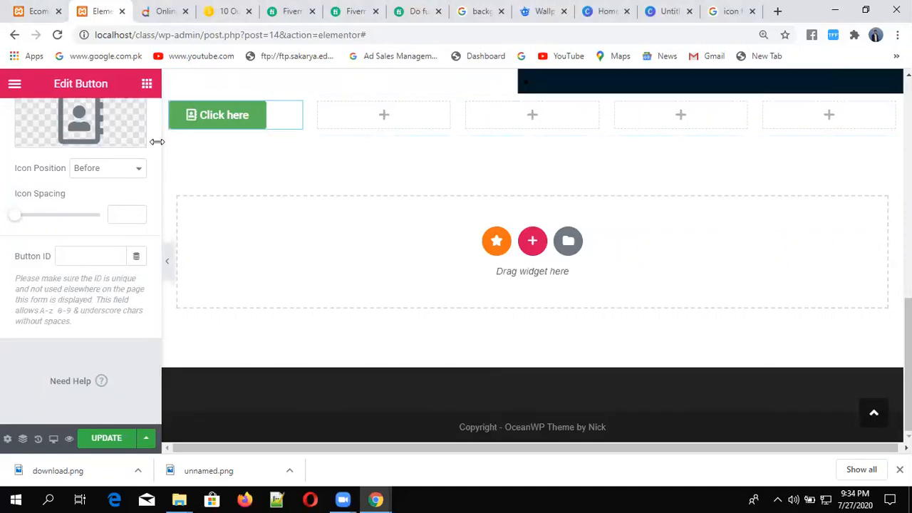
Set the button's typography font family to Arial
scroll(157, 149, up, 5)
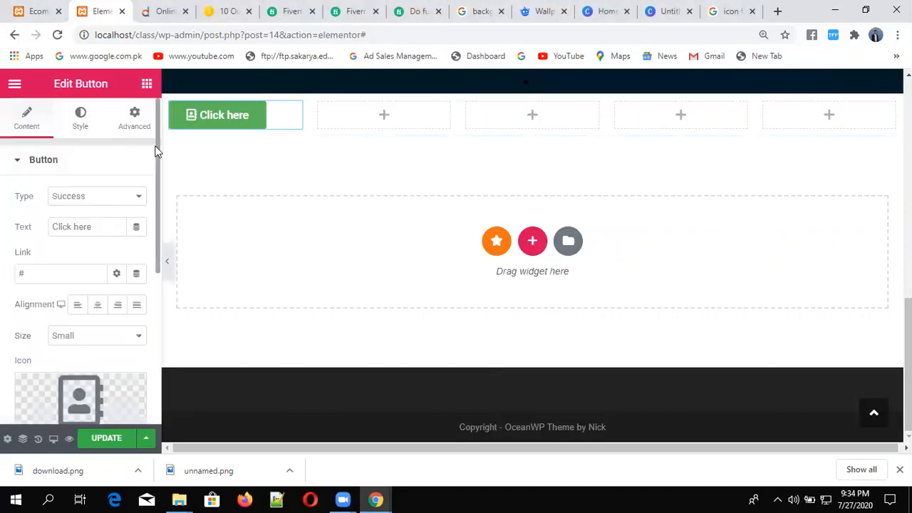
click(81, 123)
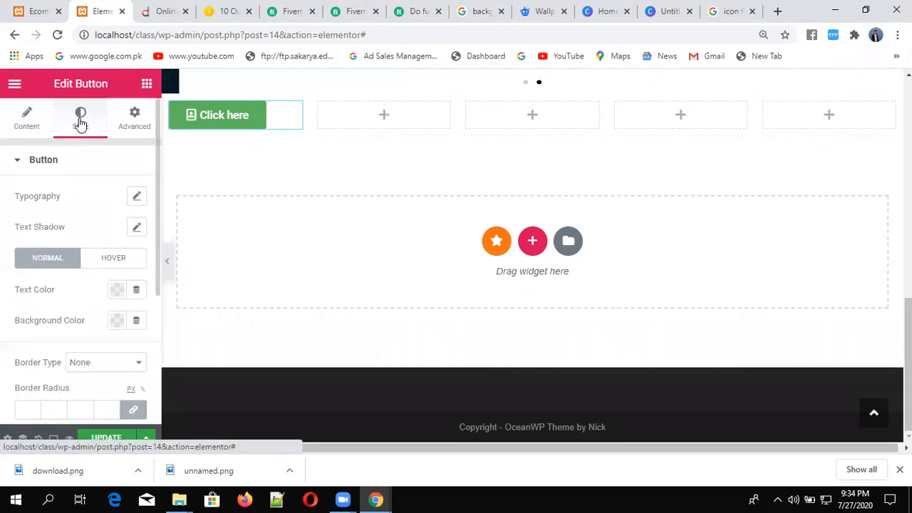
click(137, 202)
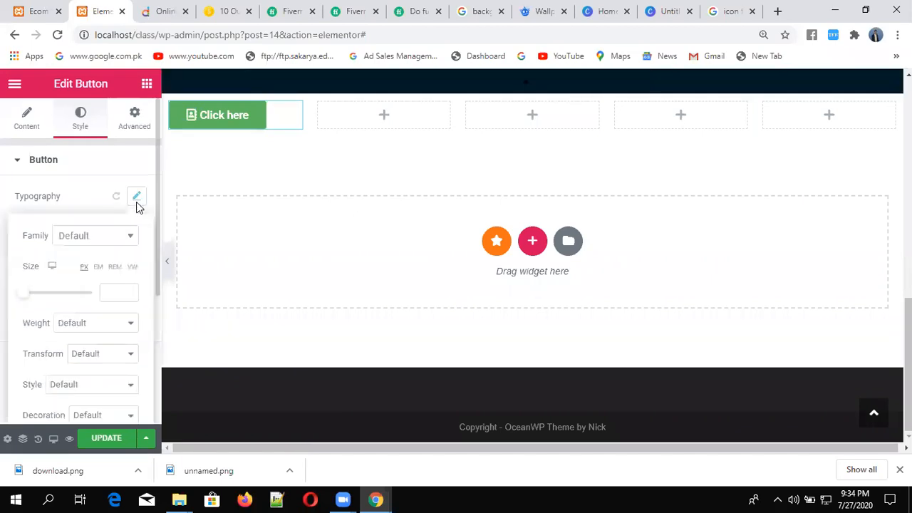
click(125, 246)
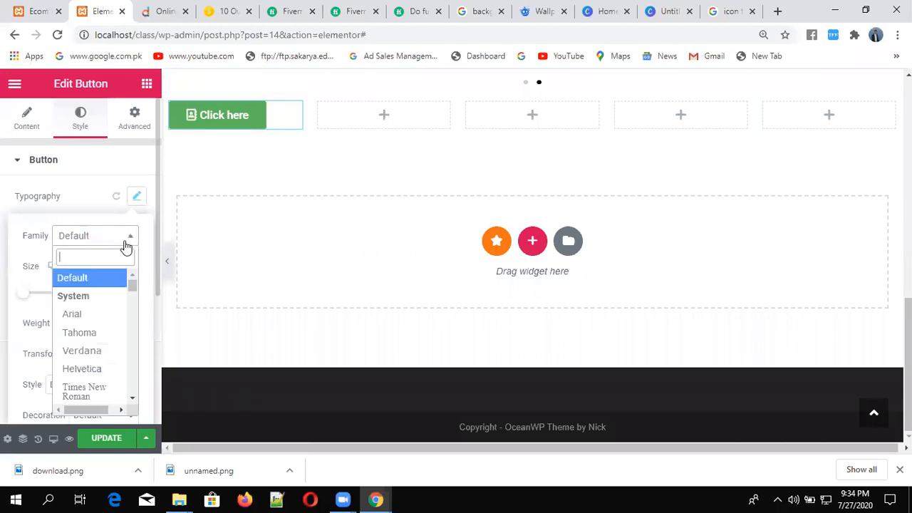
click(84, 320)
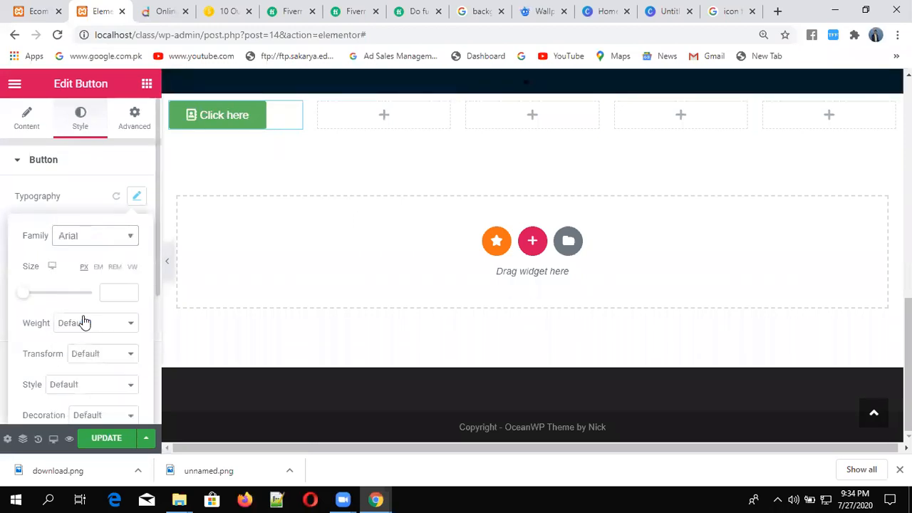
click(156, 393)
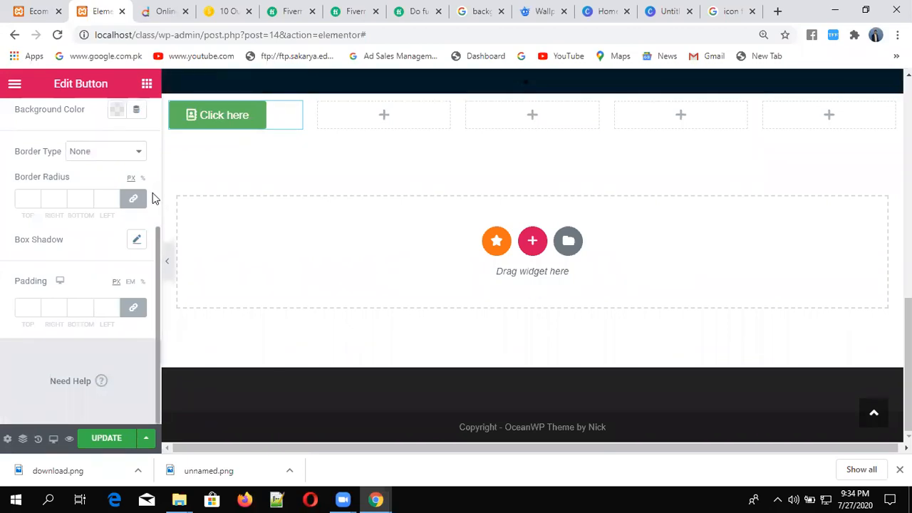
Look through the button's advanced settings, from margin and padding down to custom CSS
scroll(153, 197, up, 3)
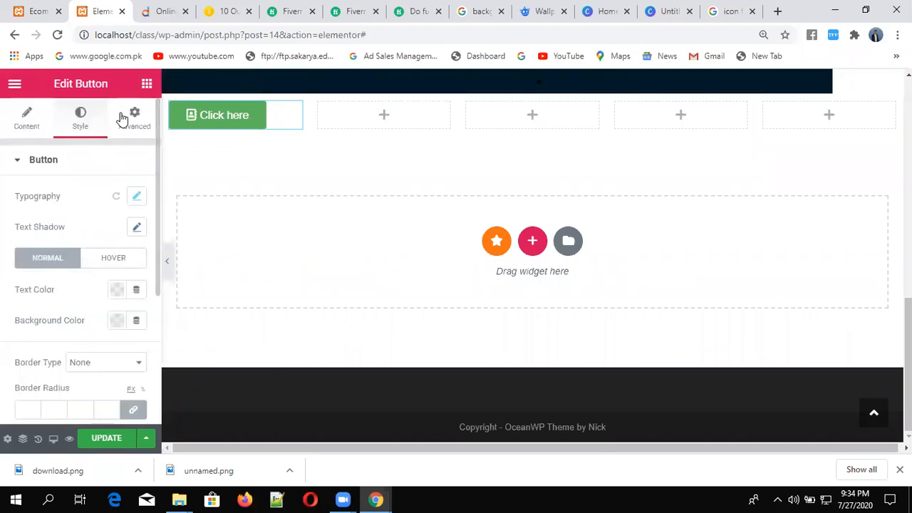
click(135, 128)
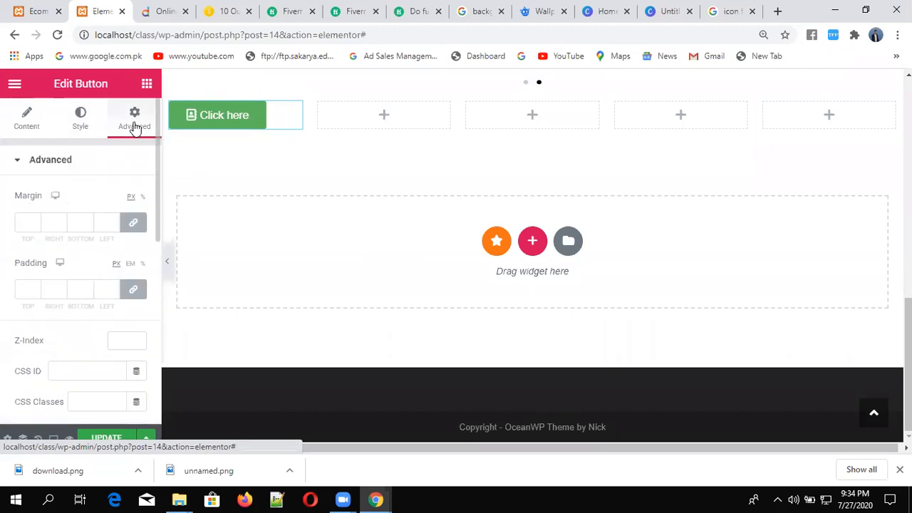
click(157, 280)
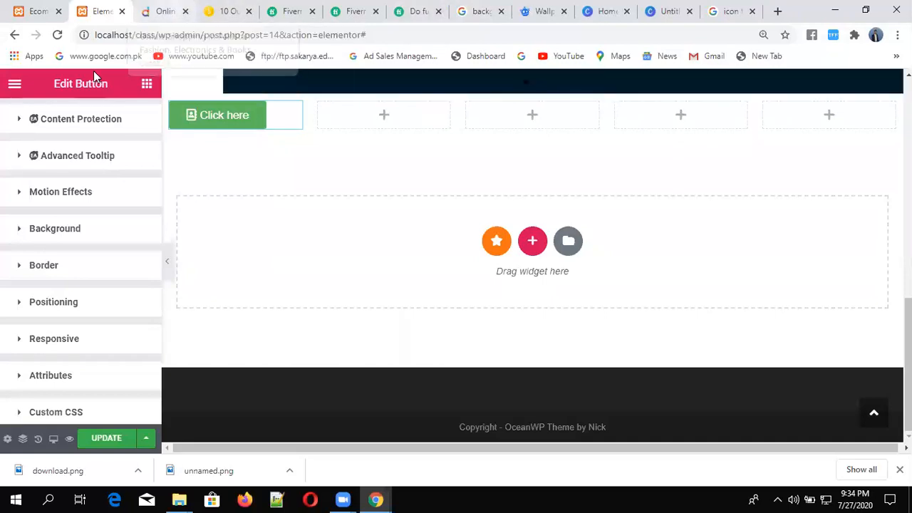
Switch to the Daraz site to examine the Flash Sale product row, and return to Elementor
key(ctrl+Tab)
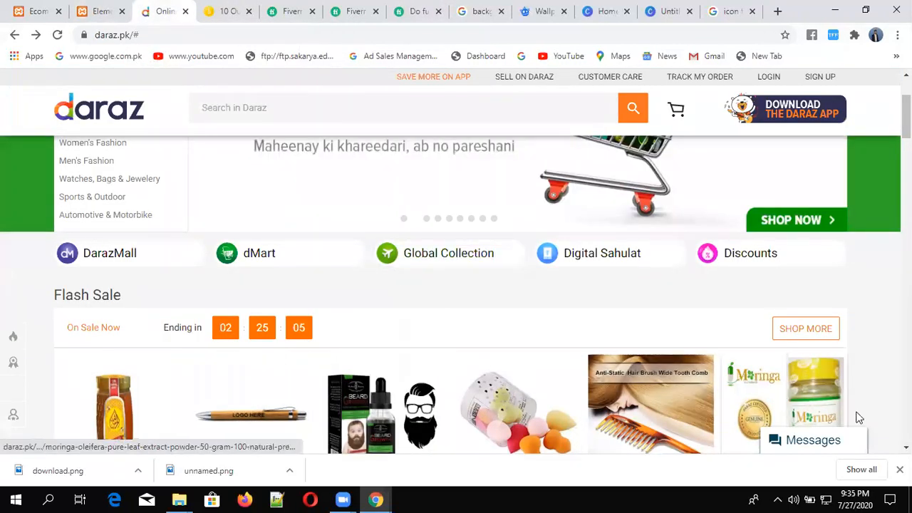
scroll(456, 285, down, 2)
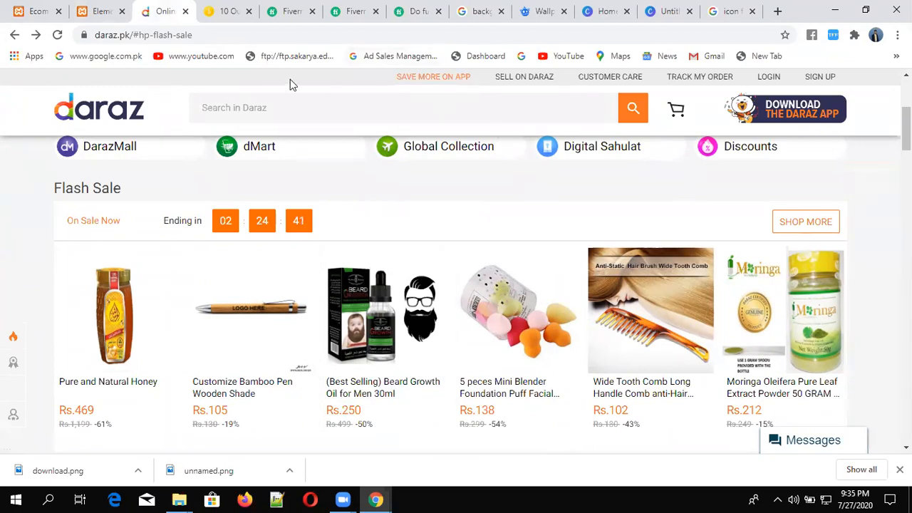
click(102, 11)
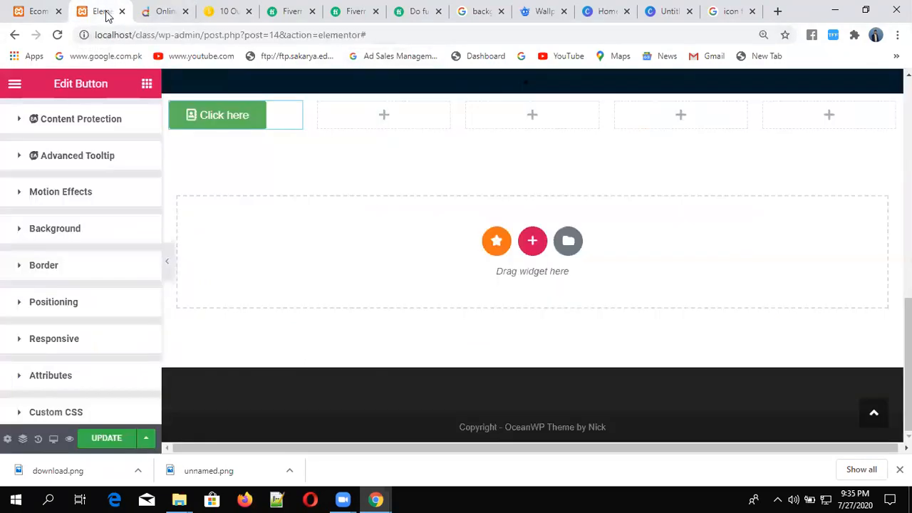
Add a new five-column section below the button row and place an Image widget in its first column
click(533, 243)
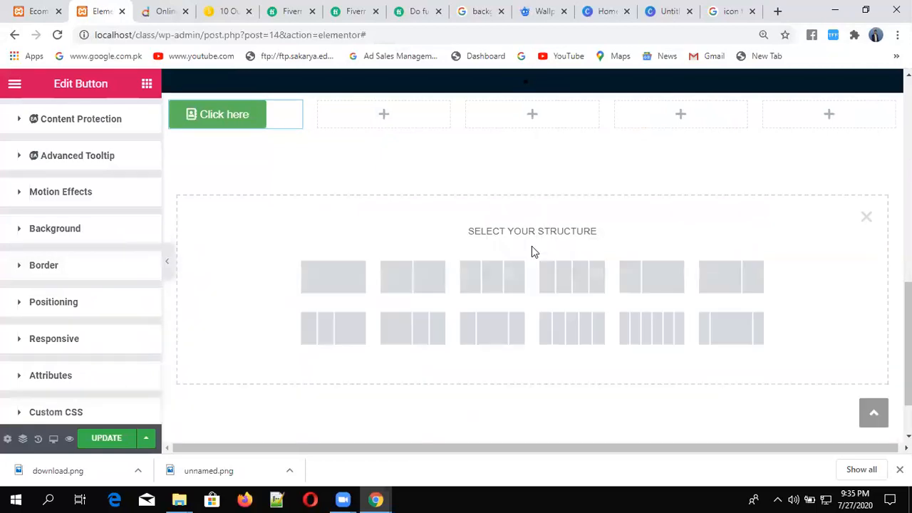
click(564, 335)
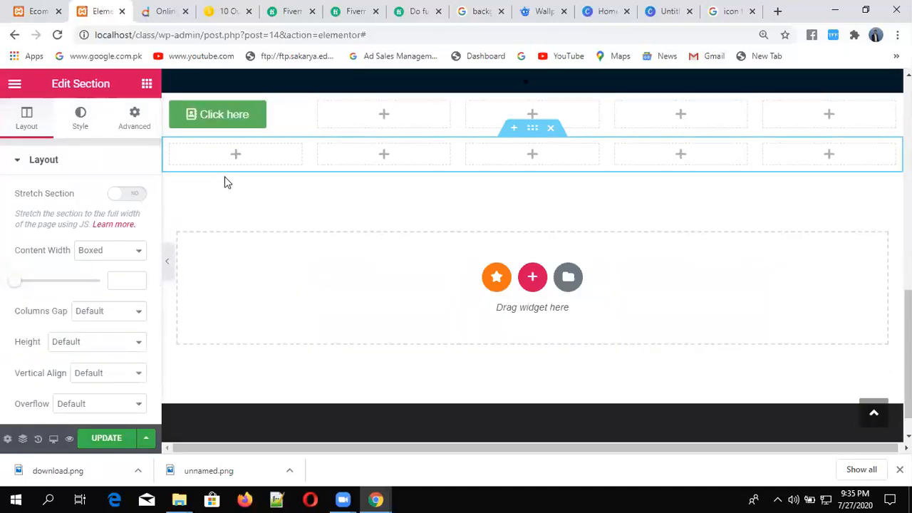
click(235, 156)
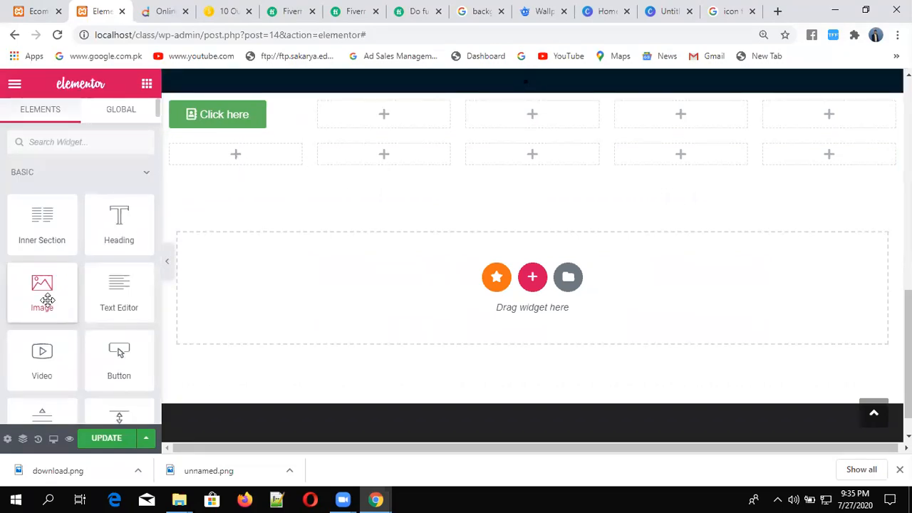
drag(47, 299, 283, 164)
Insert the headphone image download.jpg from the media library into the Image widget and set its image size to Full
mouse_move(102, 248)
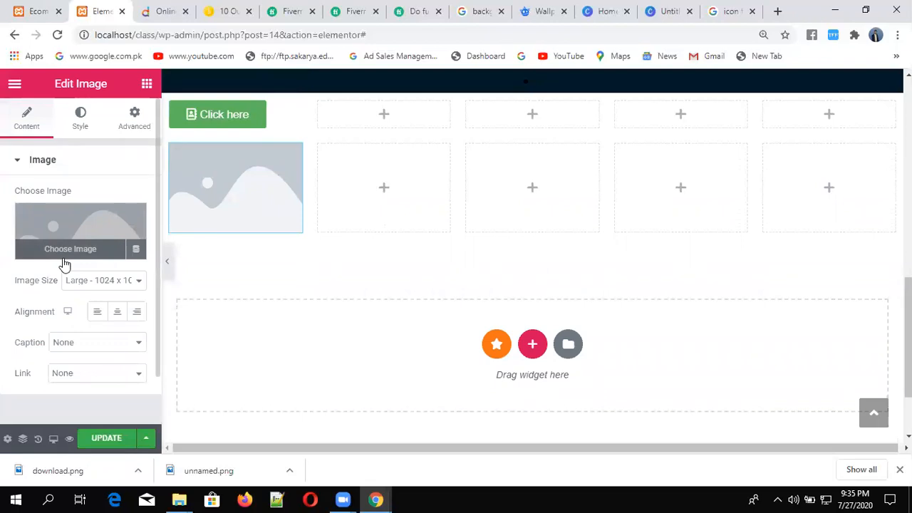
click(69, 251)
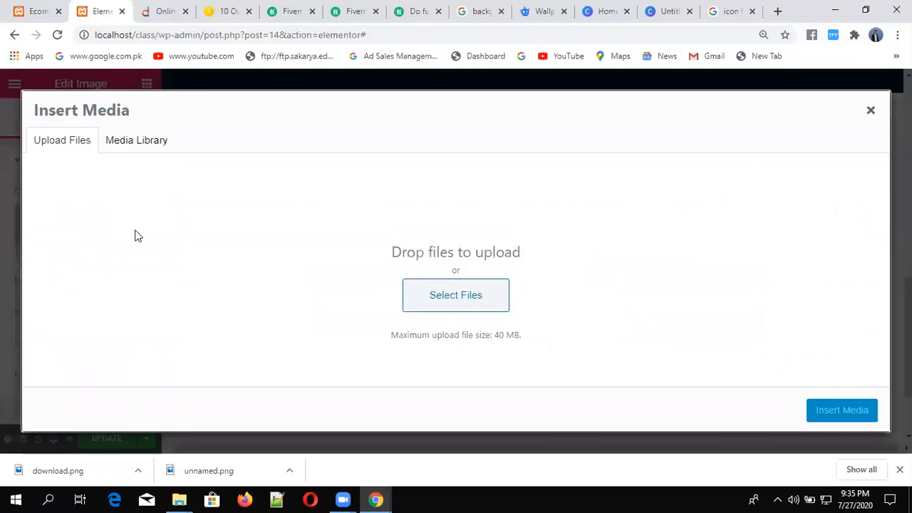
click(147, 151)
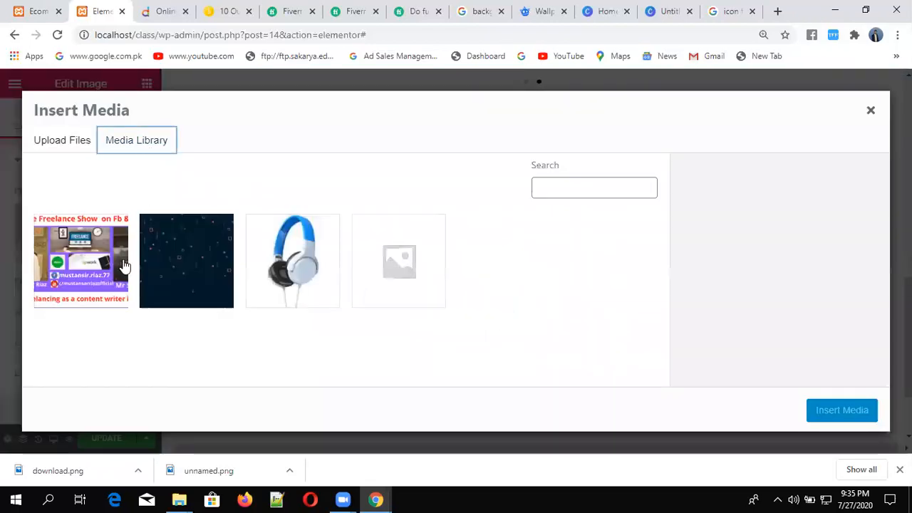
click(291, 294)
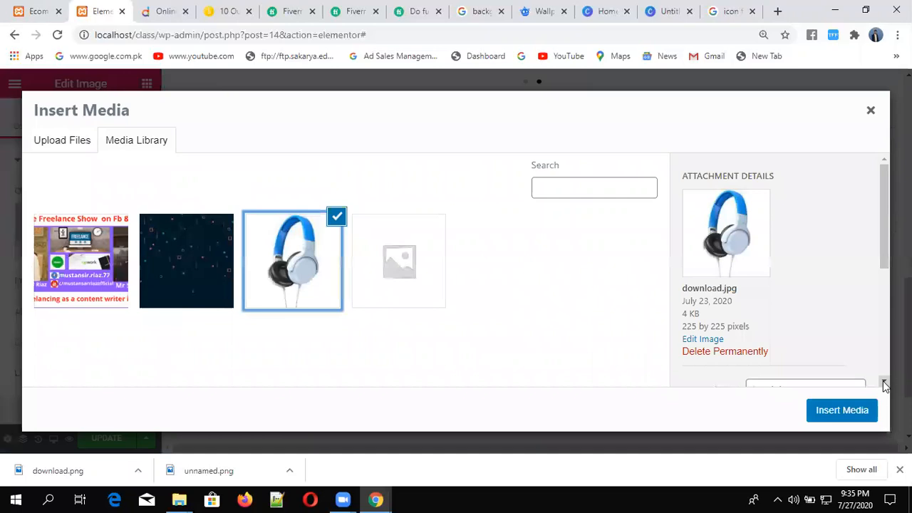
click(884, 383)
click(884, 384)
click(884, 384)
click(884, 383)
click(884, 384)
click(884, 383)
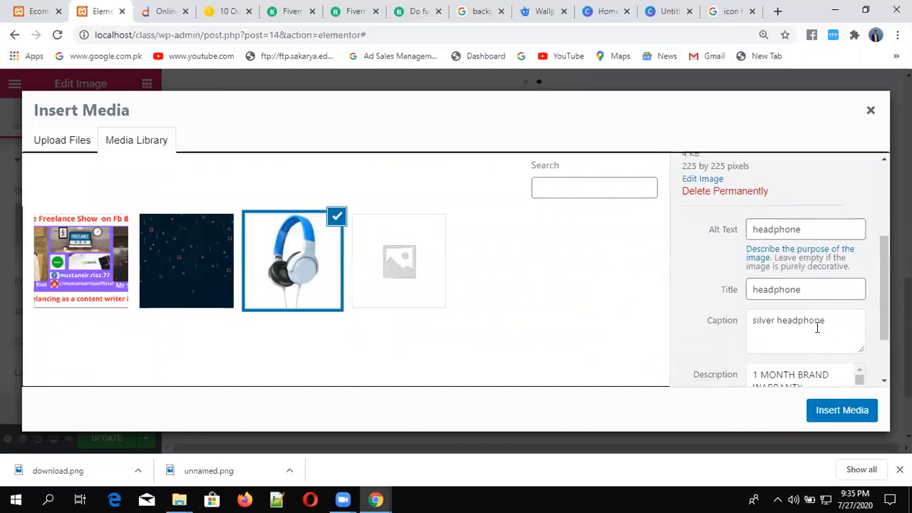
click(855, 414)
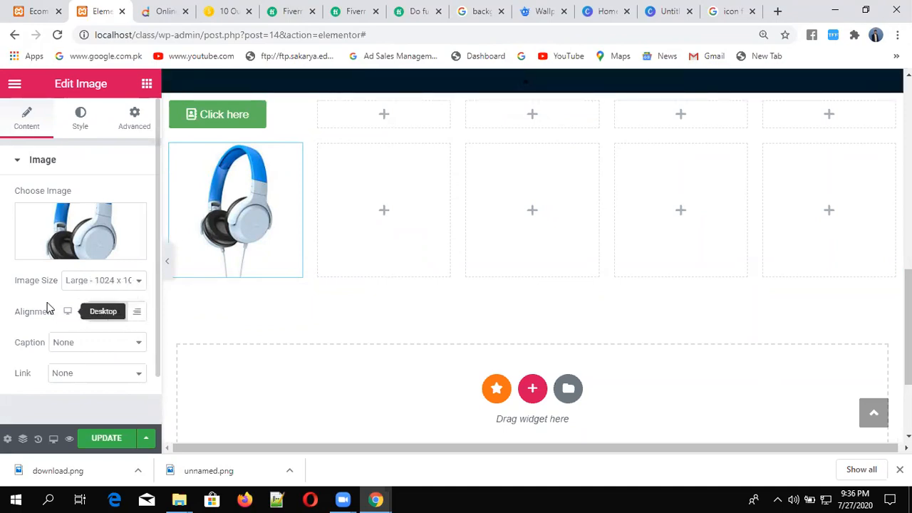
click(140, 285)
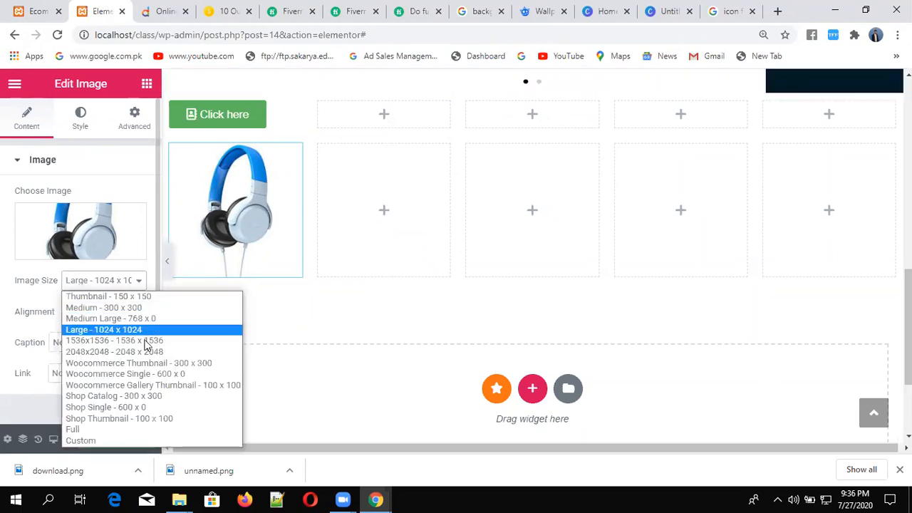
click(95, 431)
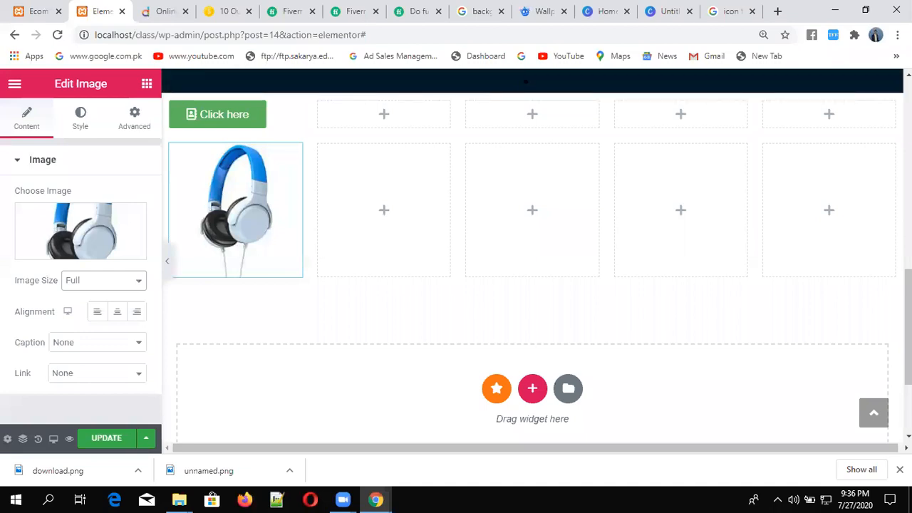
Switch to the Daraz site to examine the Collections and Daraz Mall sections below Flash Sale, and return to Elementor
scroll(685, 261, down, 2)
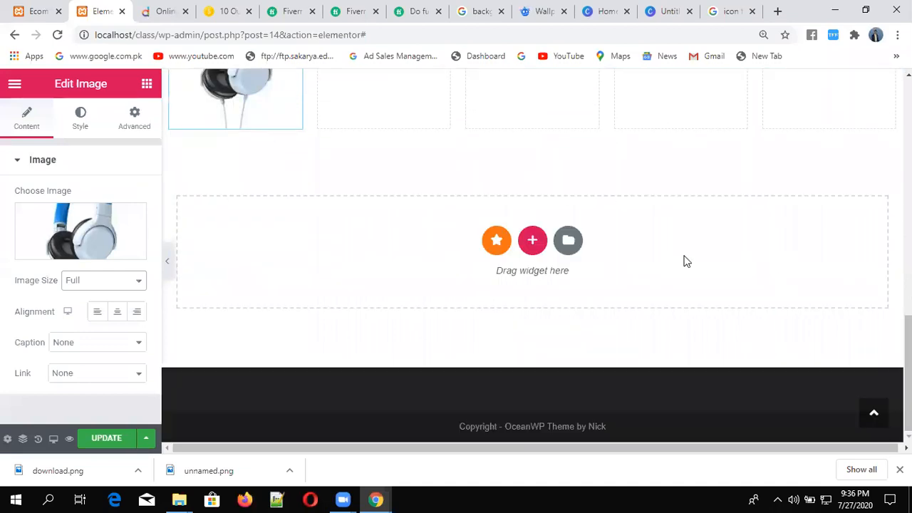
click(161, 10)
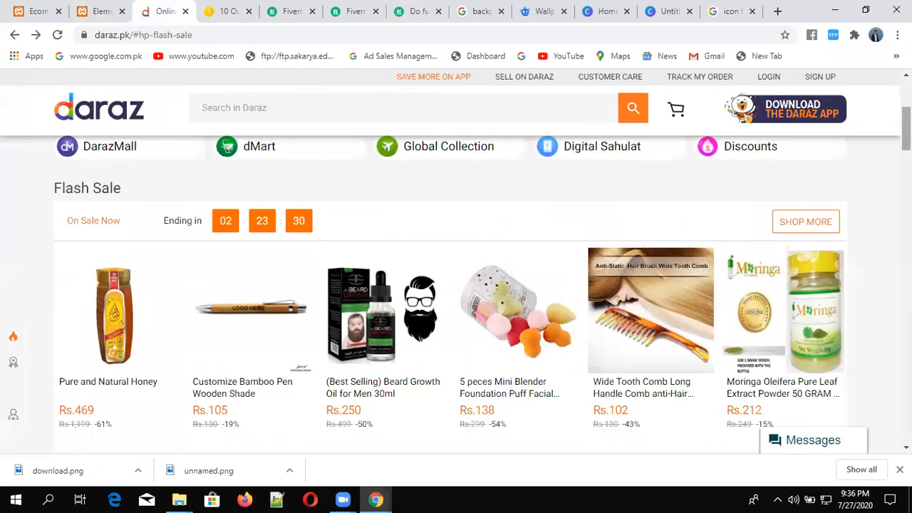
scroll(451, 295, down, 7)
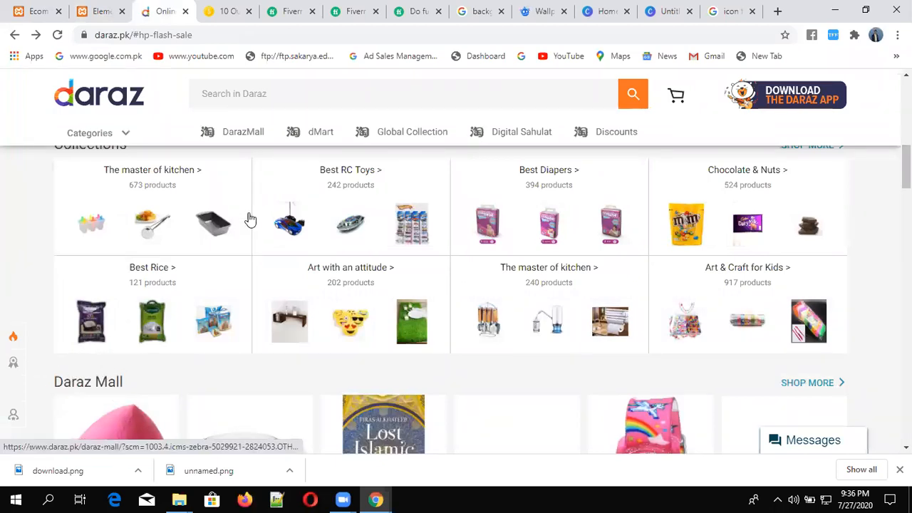
click(106, 13)
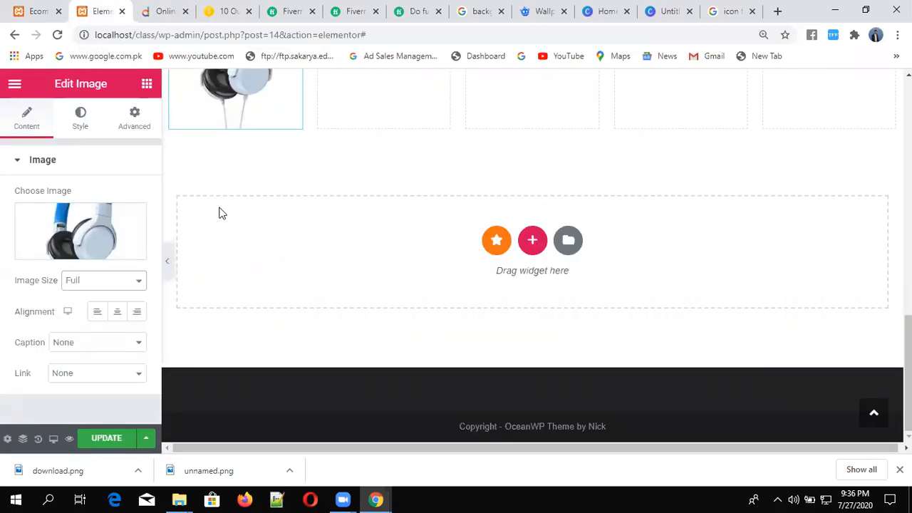
Add a single-column section below the image row and place a Heading widget in it
click(567, 242)
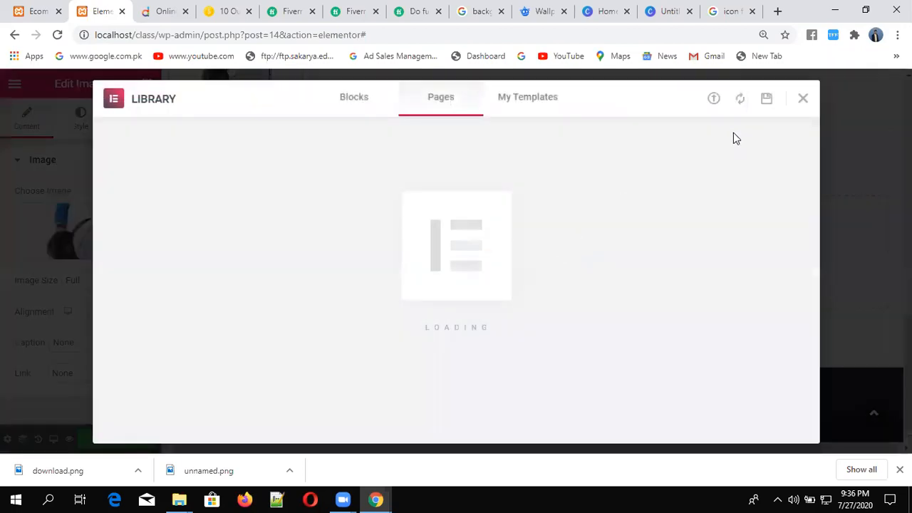
click(798, 103)
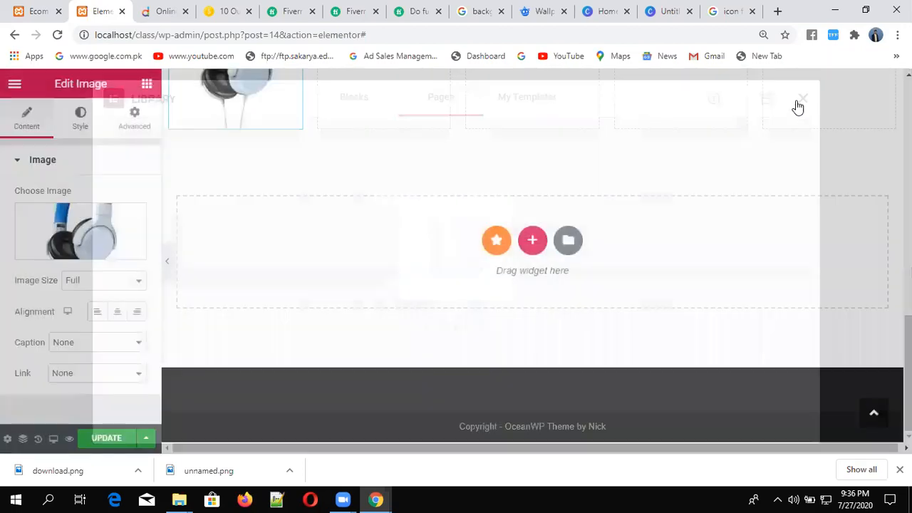
click(533, 242)
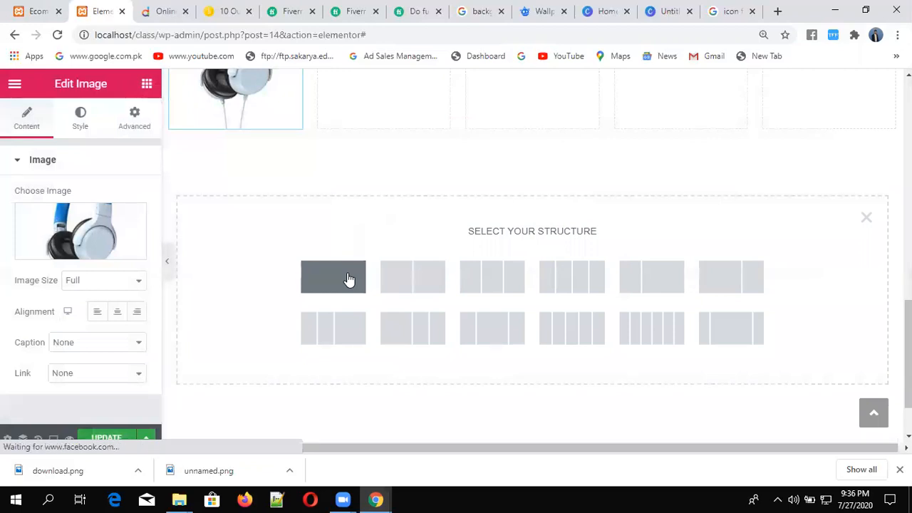
click(350, 279)
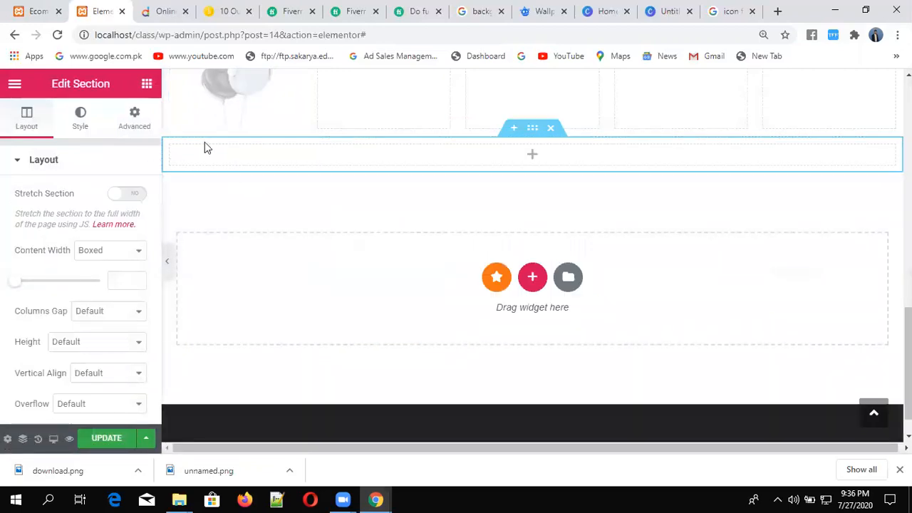
click(537, 160)
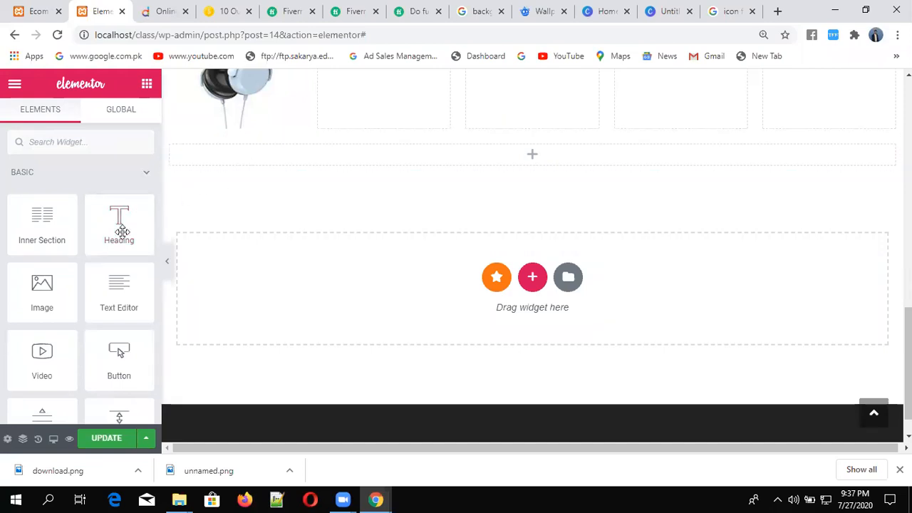
drag(120, 232, 292, 154)
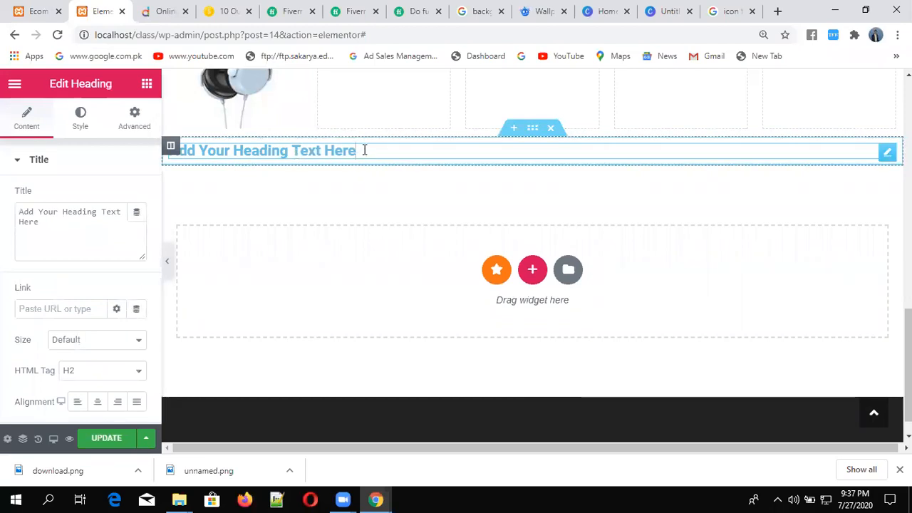
Replace the heading's placeholder text with "Daraz Mall"
key(BackSpace)
key(BackSpace)
key(BackSpace)
key(BackSpace)
key(BackSpace)
key(BackSpace)
key(BackSpace)
key(BackSpace)
key(BackSpace)
key(BackSpace)
key(BackSpace)
key(BackSpace)
key(BackSpace)
key(BackSpace)
key(BackSpace)
key(BackSpace)
key(BackSpace)
key(BackSpace)
key(BackSpace)
key(BackSpace)
key(BackSpace)
key(BackSpace)
key(BackSpace)
key(BackSpace)
key(BackSpace)
key(BackSpace)
text(Da)
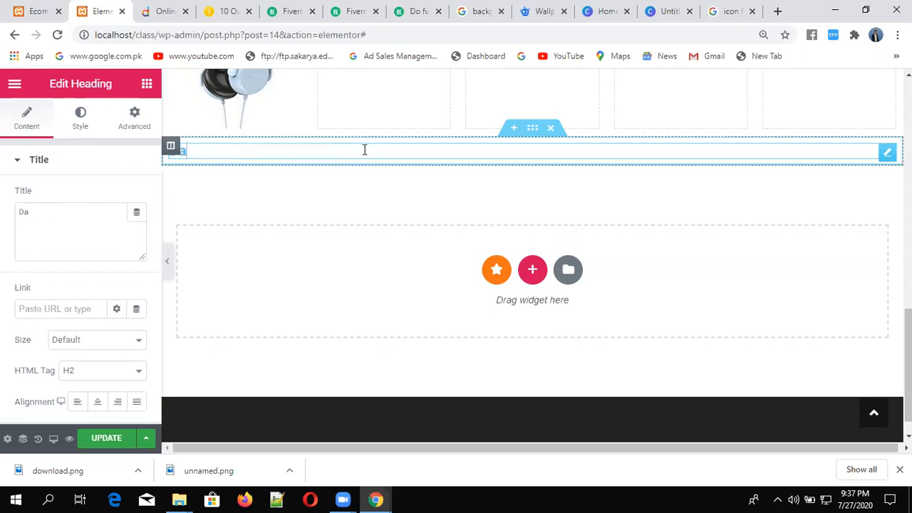
text(raz M)
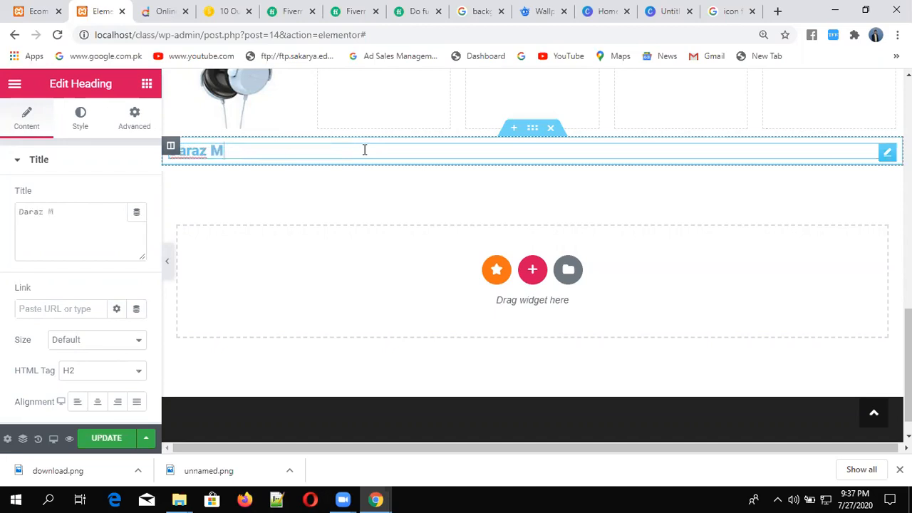
text(all)
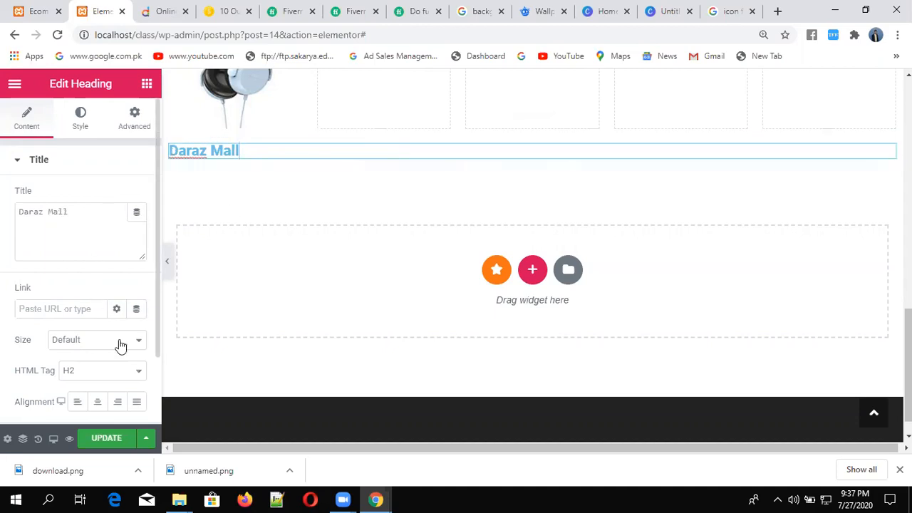
Try center and right alignment on the Daraz Mall heading and set it to left
scroll(156, 379, down, 2)
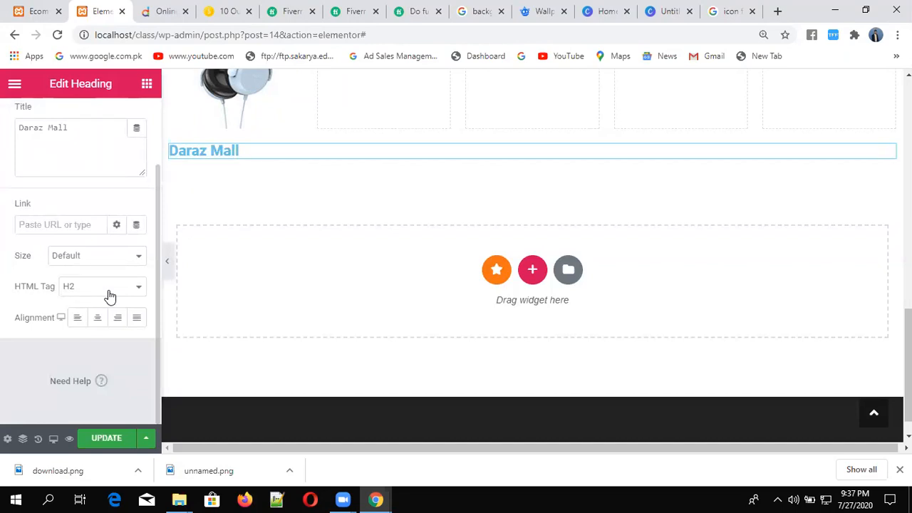
click(77, 322)
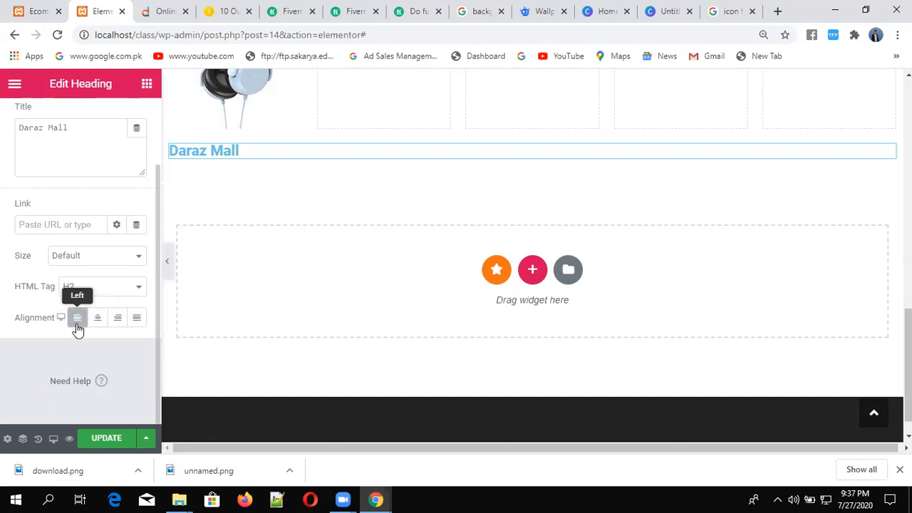
click(97, 321)
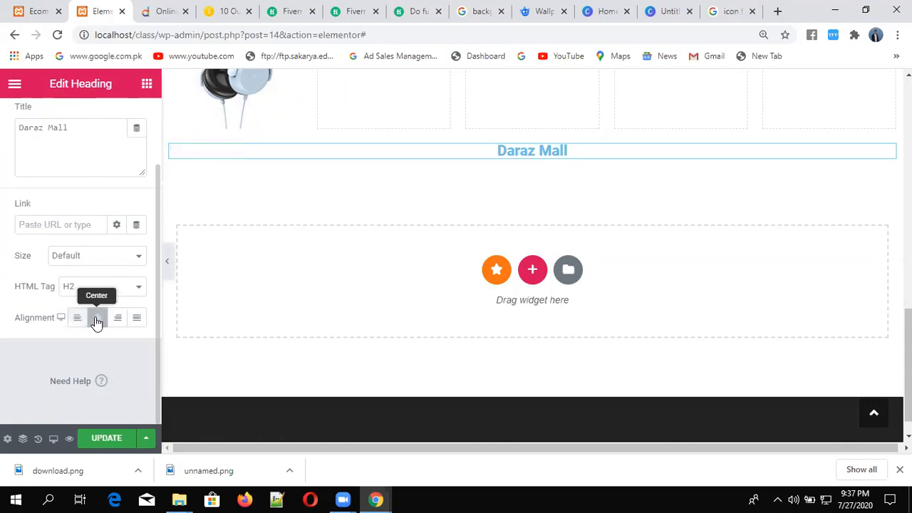
click(118, 321)
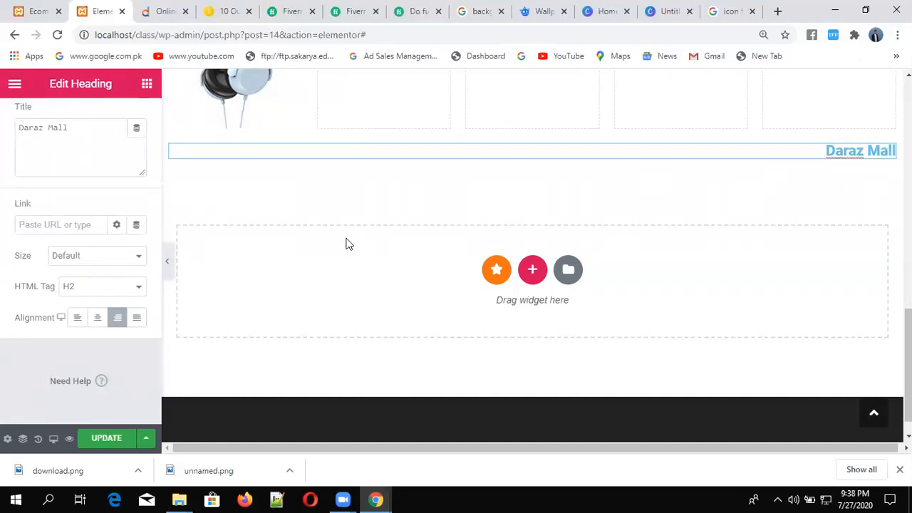
click(77, 318)
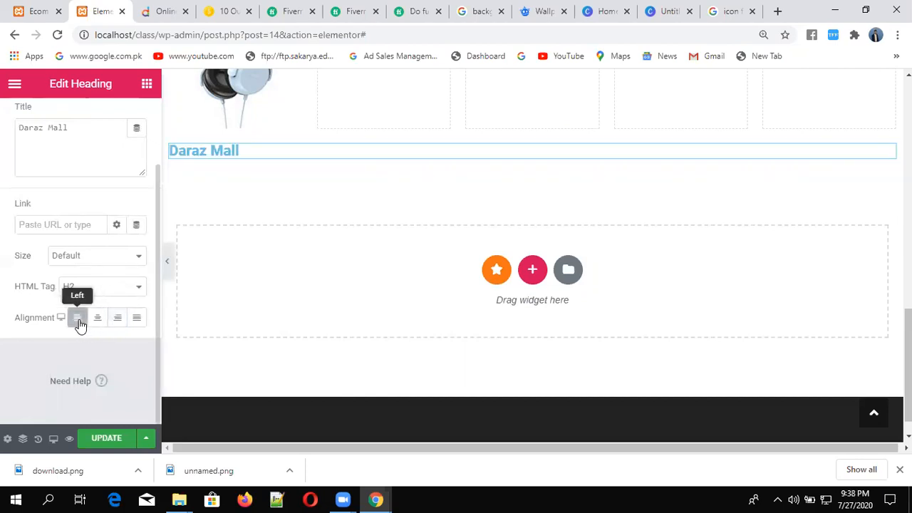
Set the Daraz Mall heading's link to the placeholder # and try the link on the page
click(91, 224)
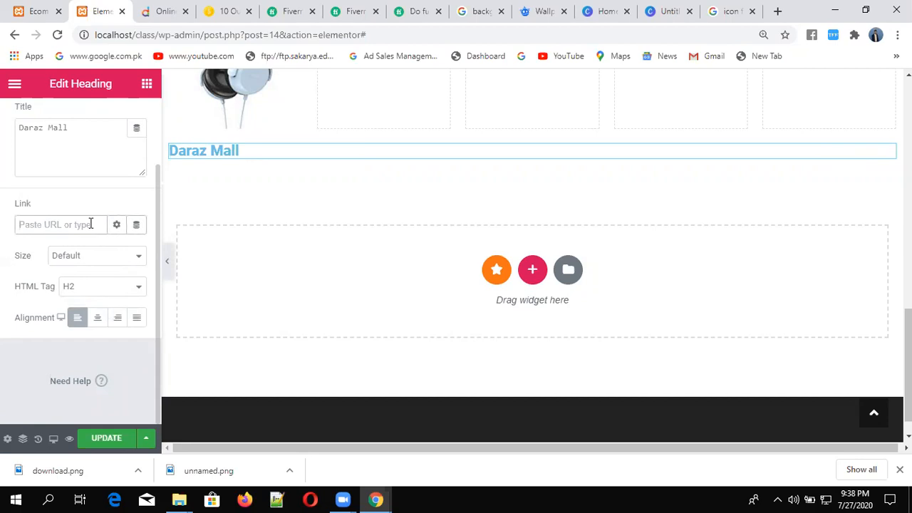
text(#)
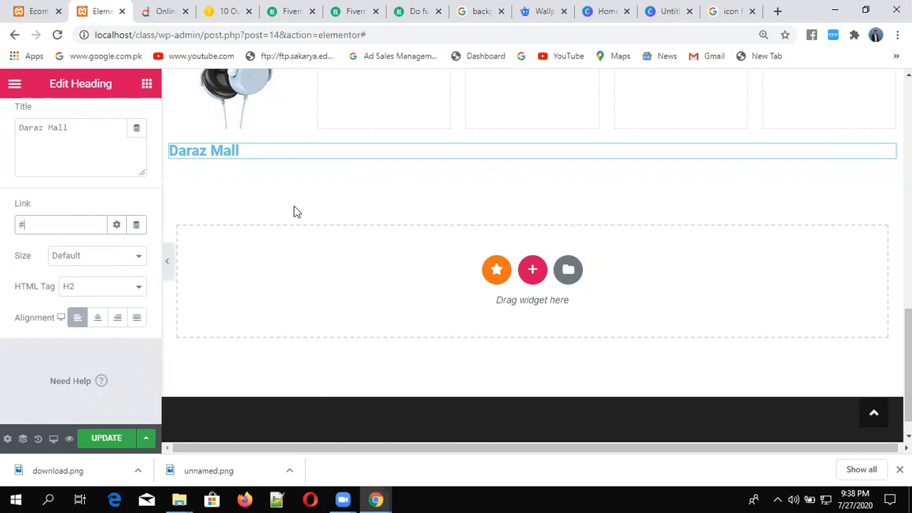
click(507, 208)
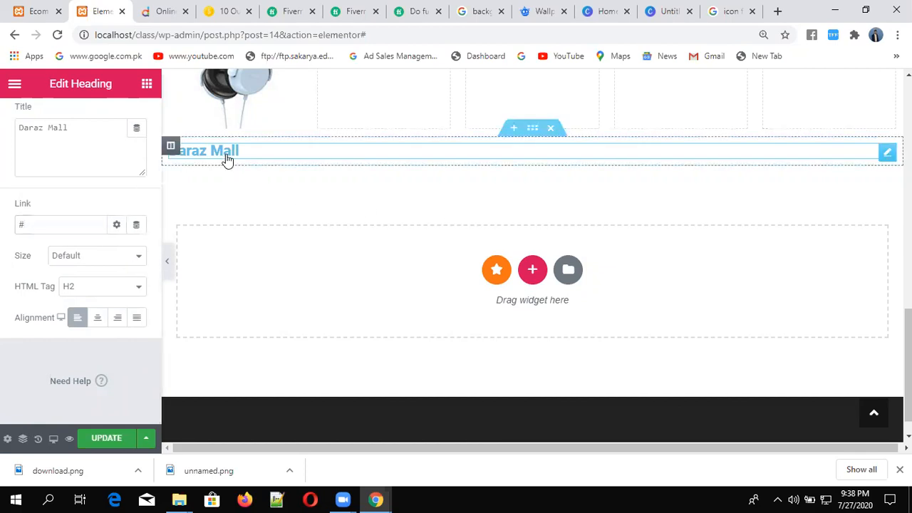
click(226, 151)
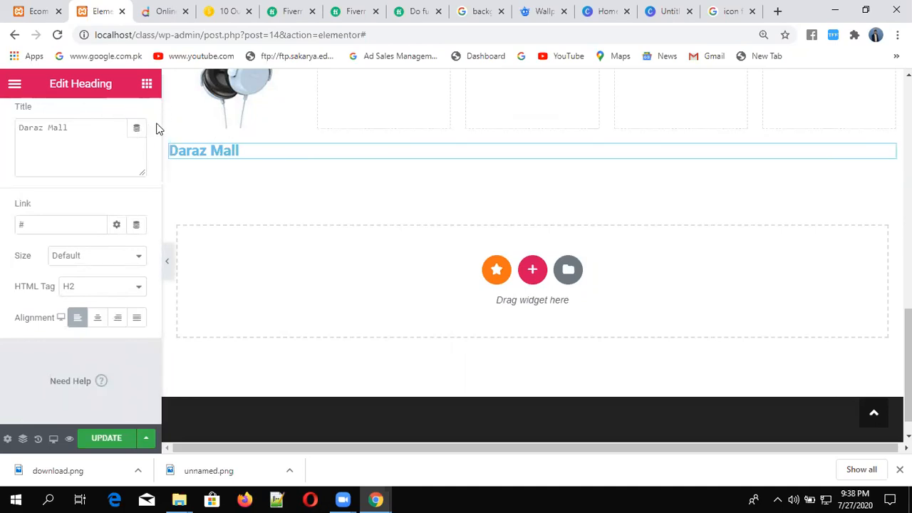
Set the Daraz Mall heading's text color to dark red #AA0E0E
scroll(156, 124, up, 2)
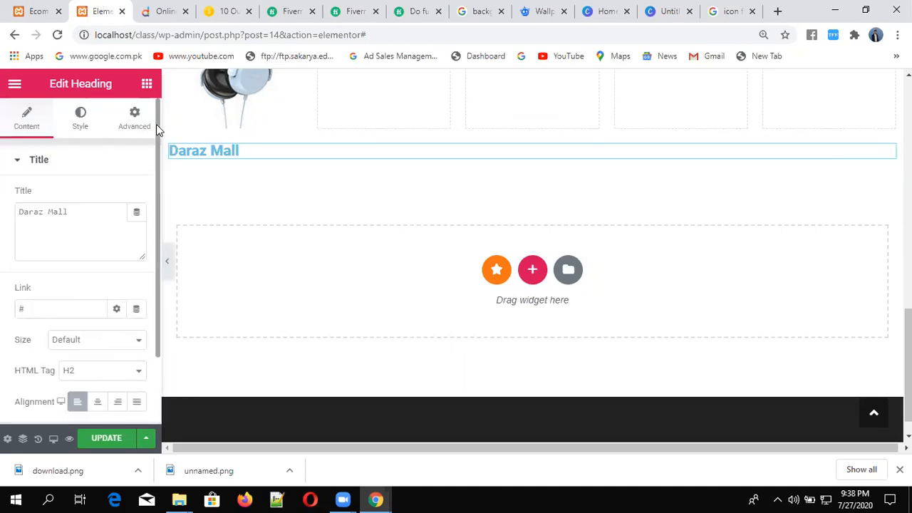
click(81, 123)
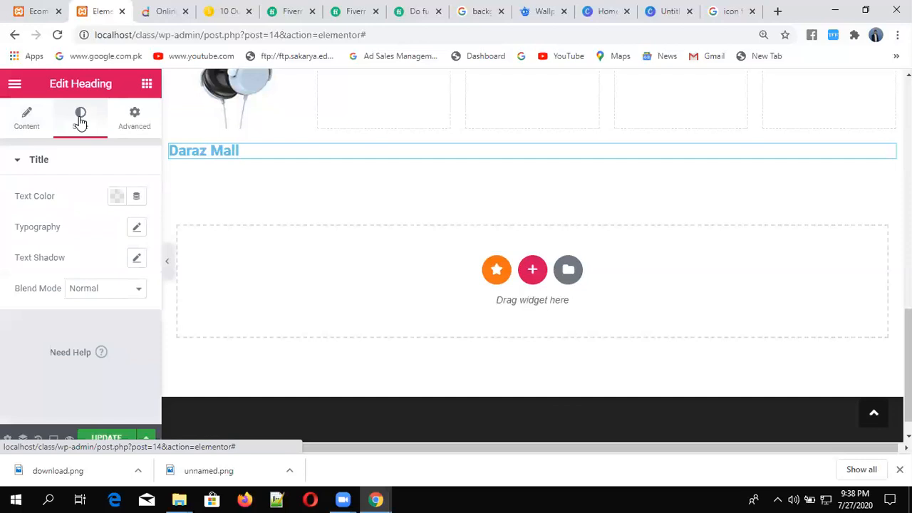
click(118, 196)
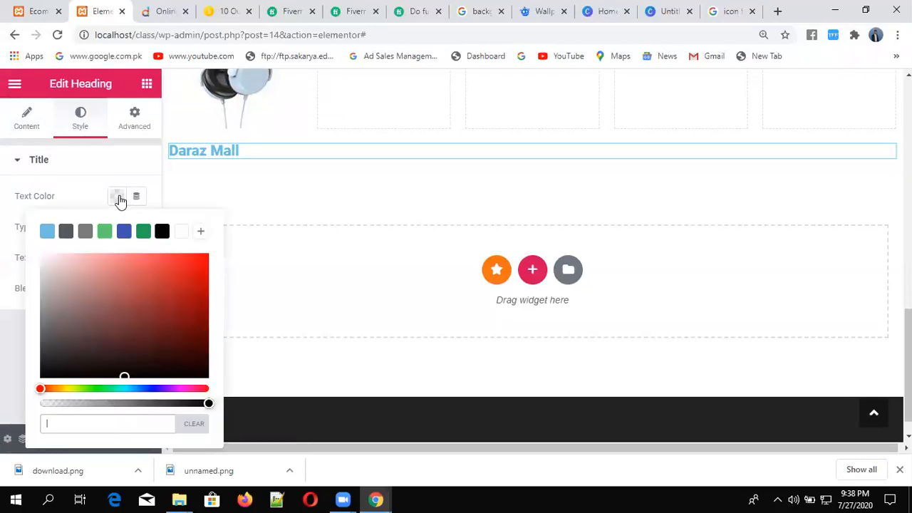
click(193, 292)
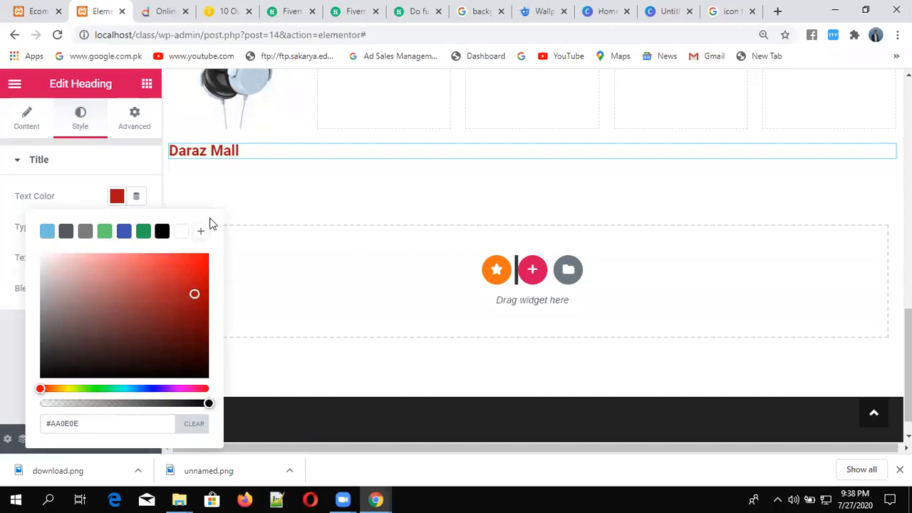
click(16, 356)
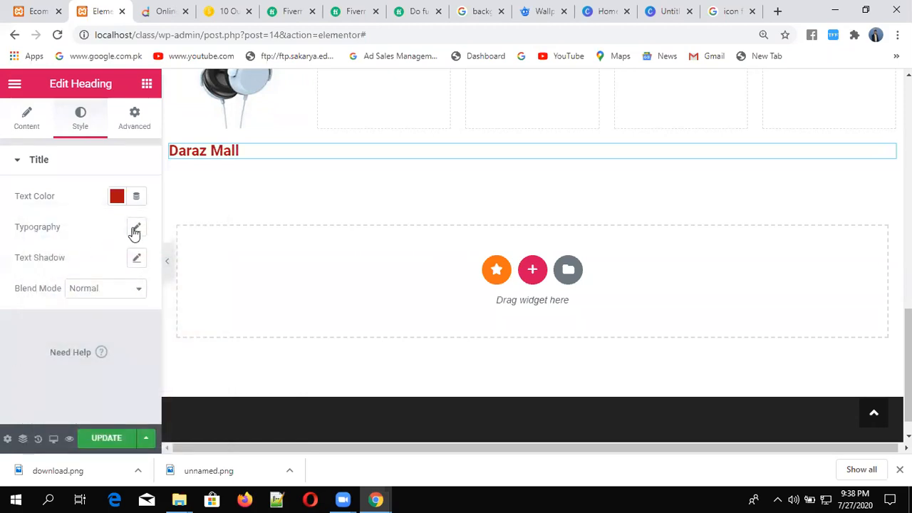
Give the Daraz Mall heading a text shadow with blur 45 and color rgba(113, 67, 67, 0.3)
click(136, 258)
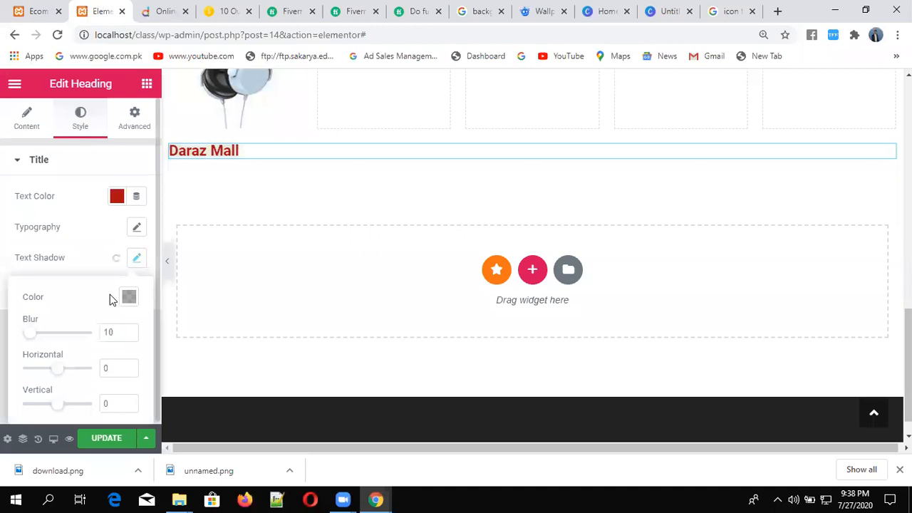
click(54, 333)
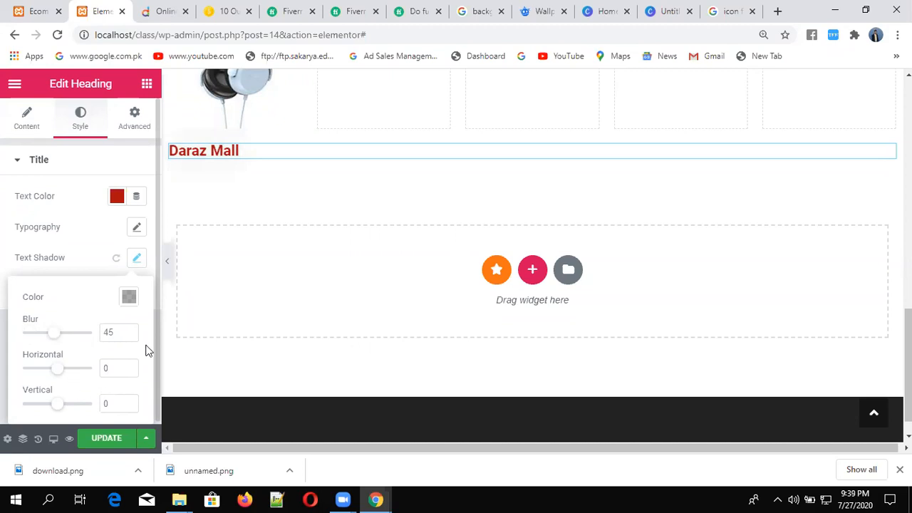
click(131, 299)
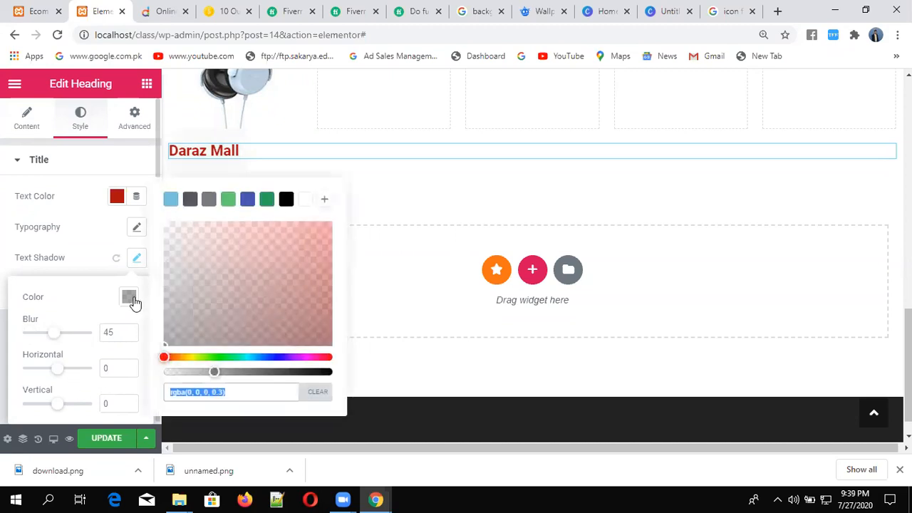
click(227, 291)
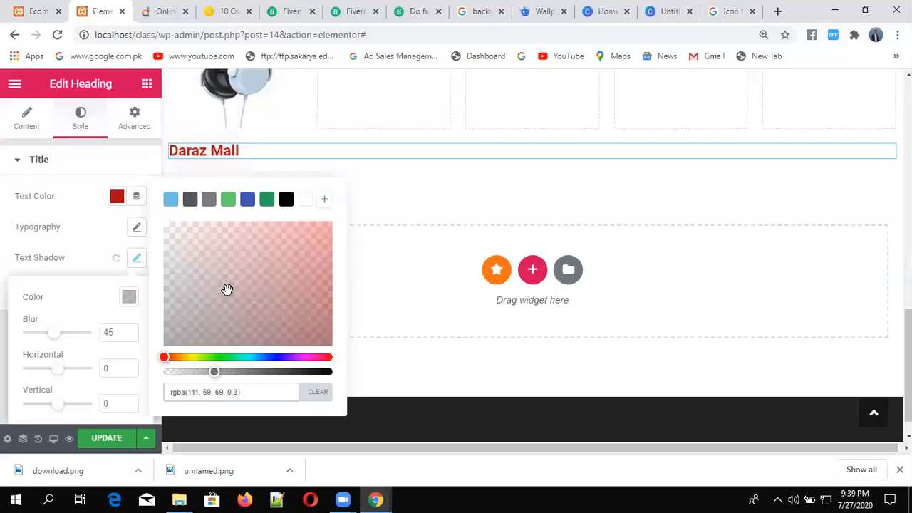
click(232, 290)
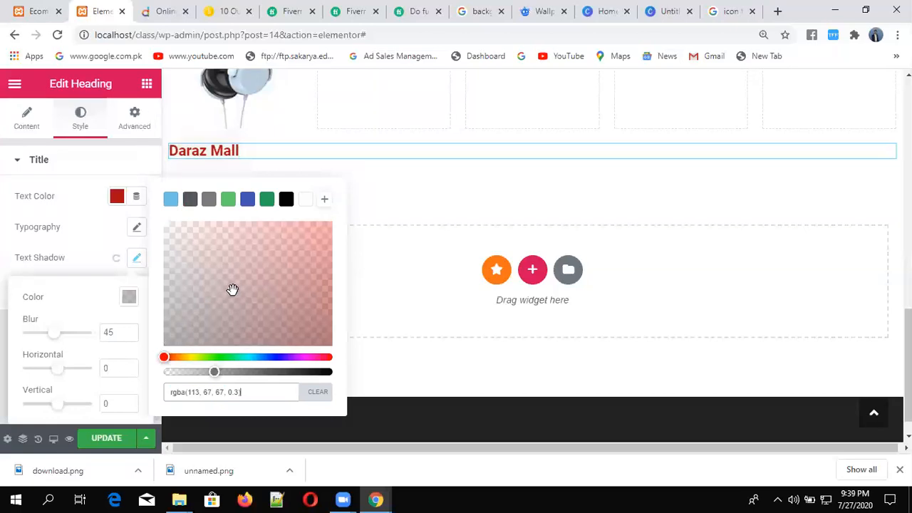
click(136, 261)
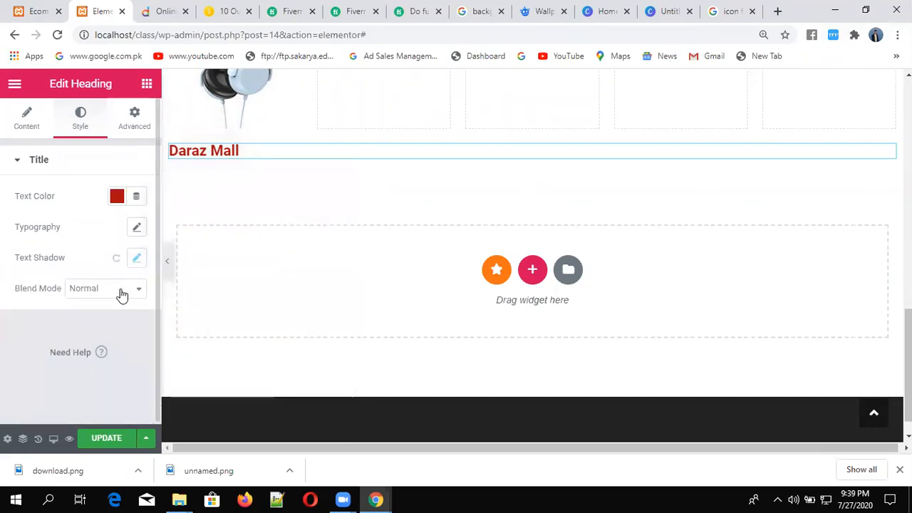
Look through the Daraz Mall heading's advanced setting groups, including Advanced Tooltip
click(132, 122)
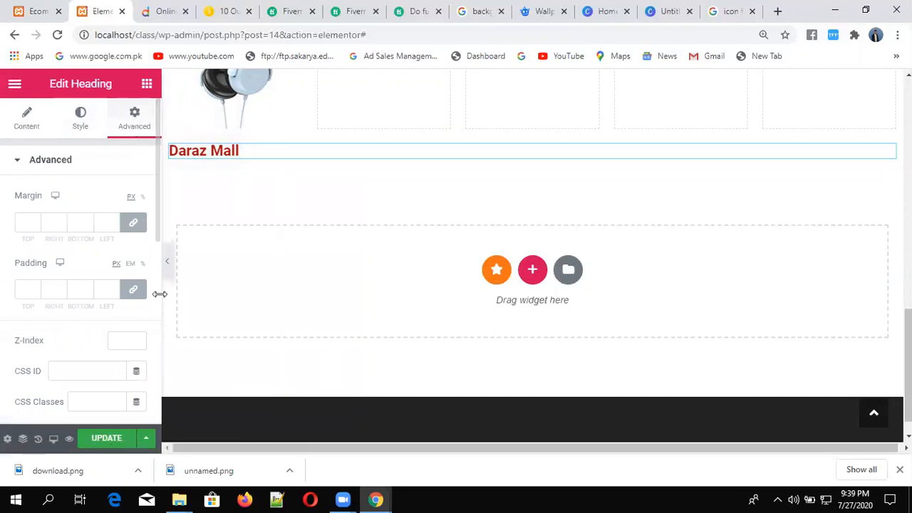
scroll(156, 320, down, 5)
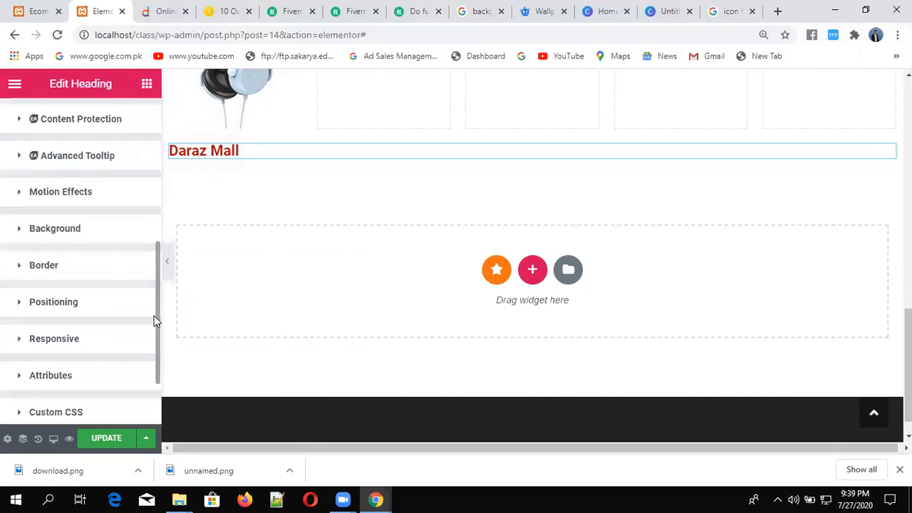
double_click(24, 237)
click(24, 237)
click(24, 238)
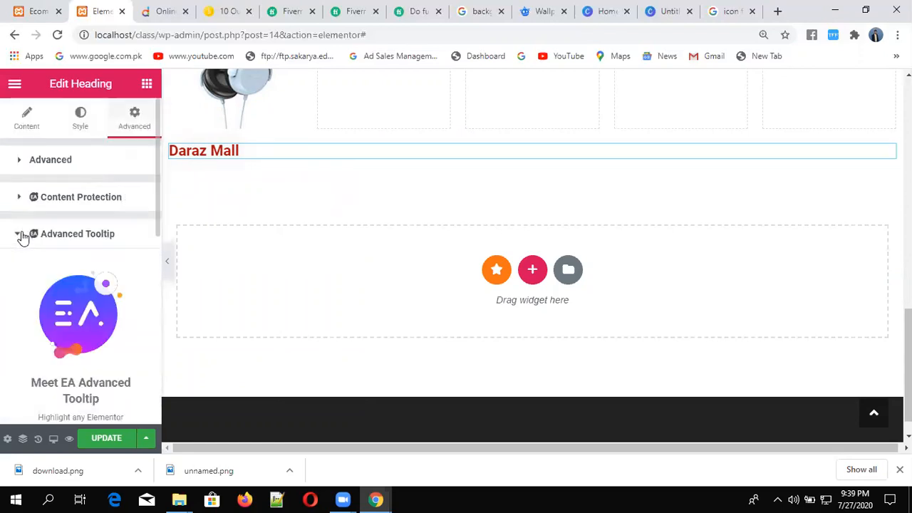
click(24, 237)
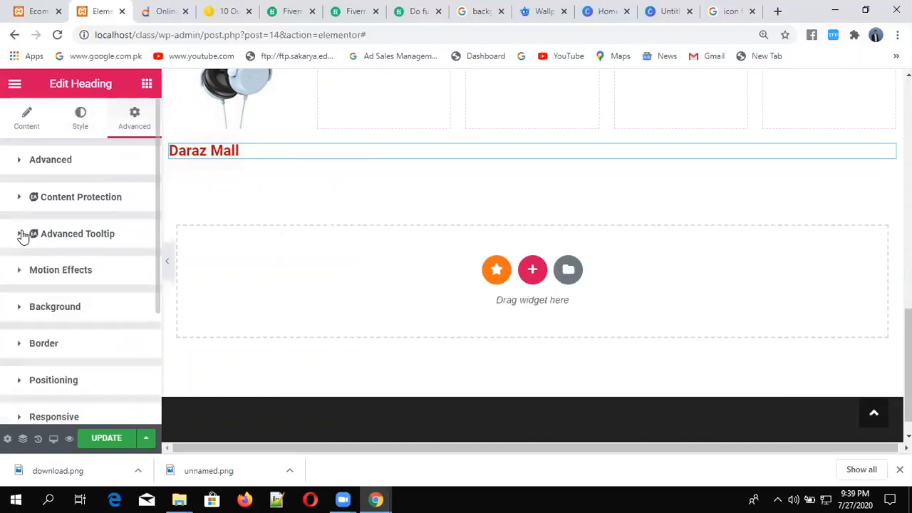
Give the Daraz Mall heading a gradient background and set its first color to pale grey-pink #DCCCCC
click(19, 316)
click(19, 316)
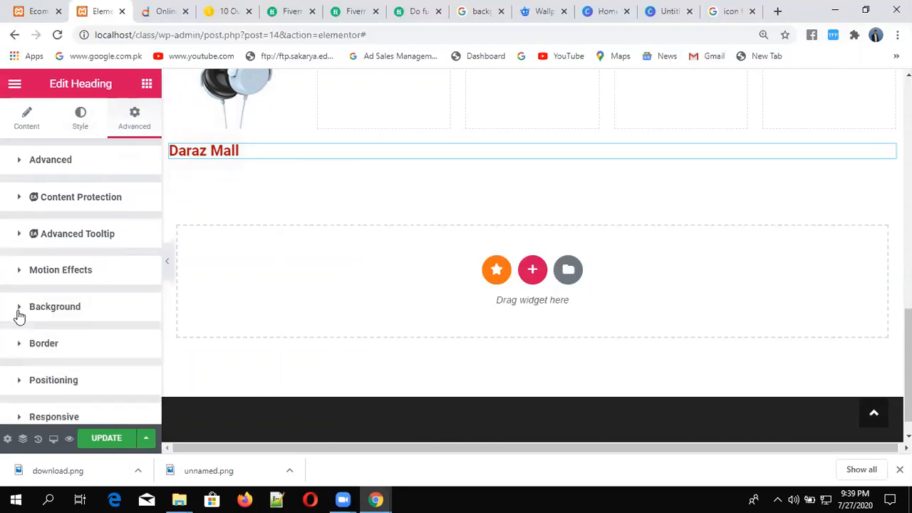
click(20, 316)
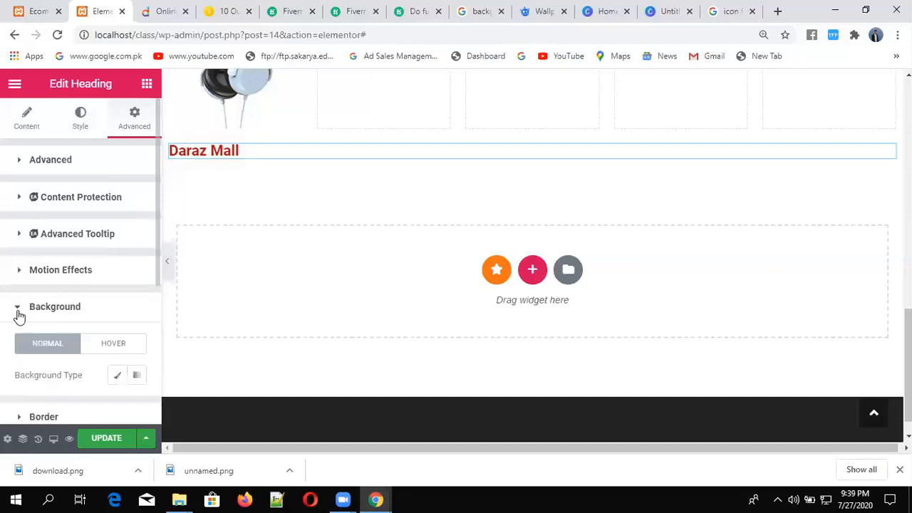
click(138, 378)
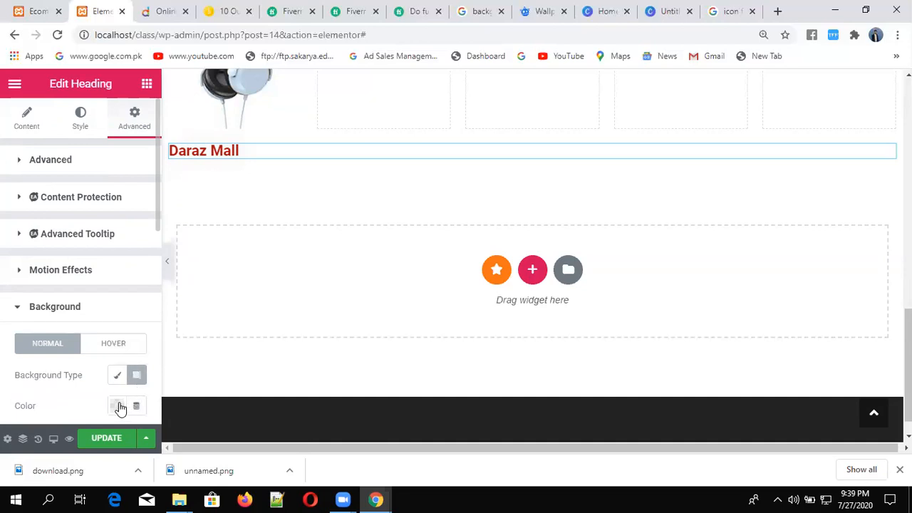
click(118, 405)
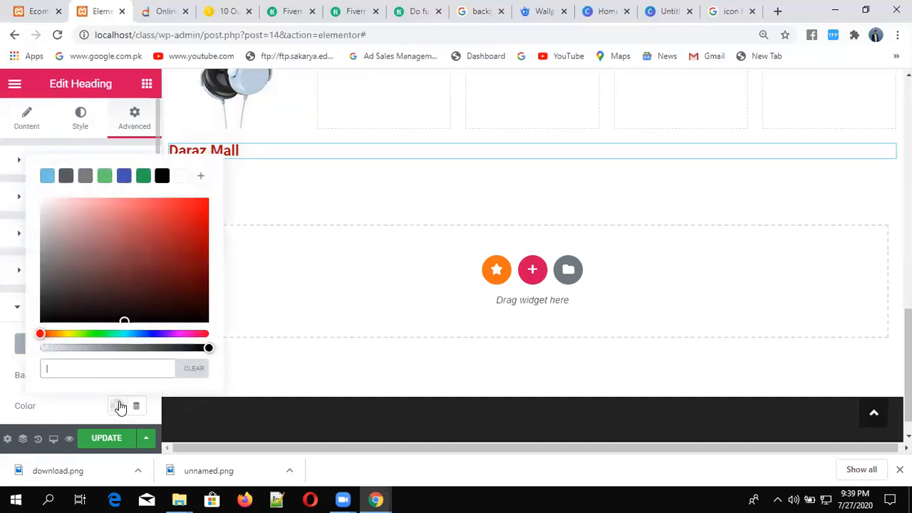
click(179, 233)
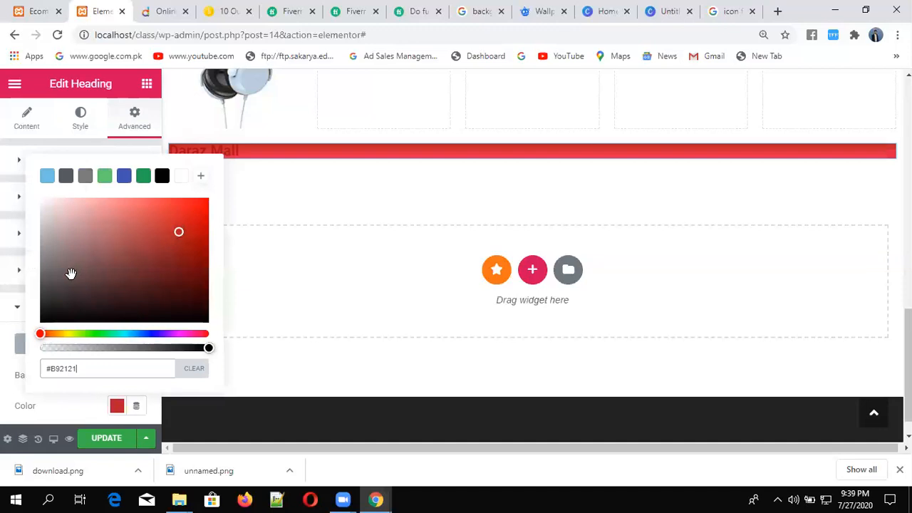
click(54, 307)
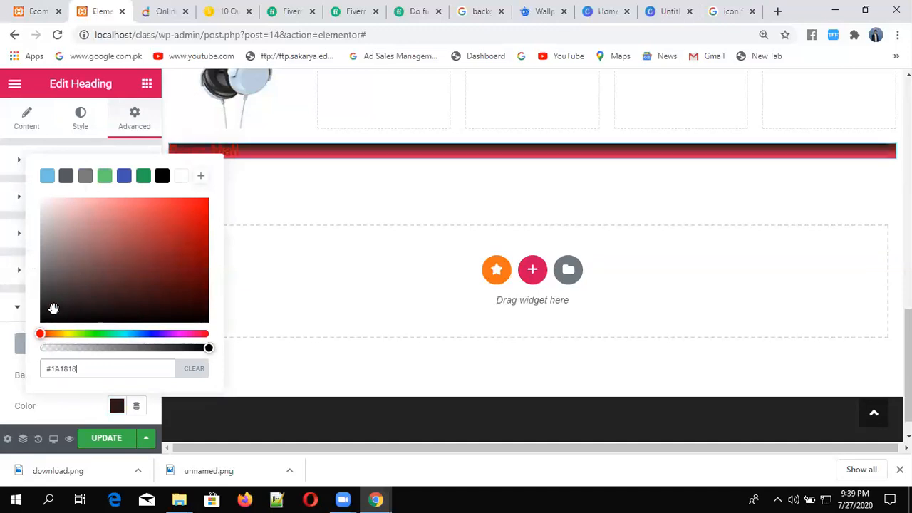
click(53, 214)
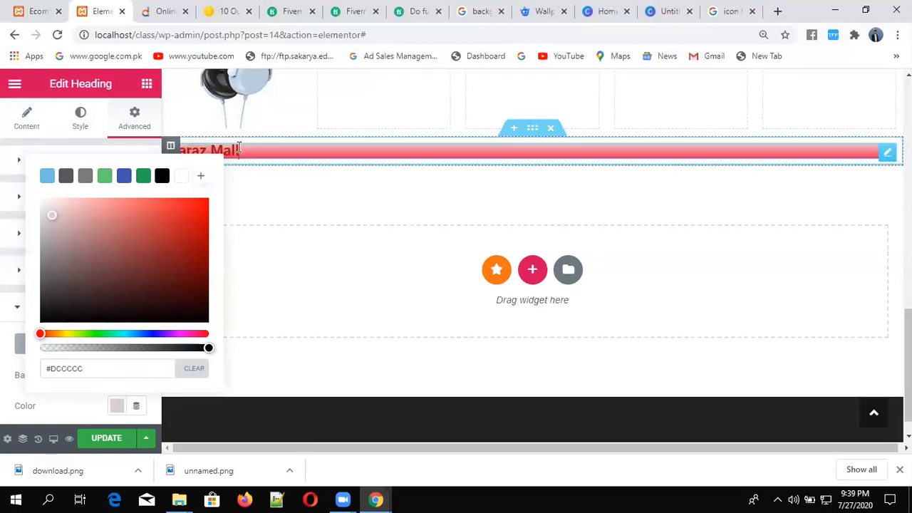
Try the pale pink shades #E2CFCF and #EFE5E5 as the Daraz Mall heading's text color
click(82, 116)
click(81, 116)
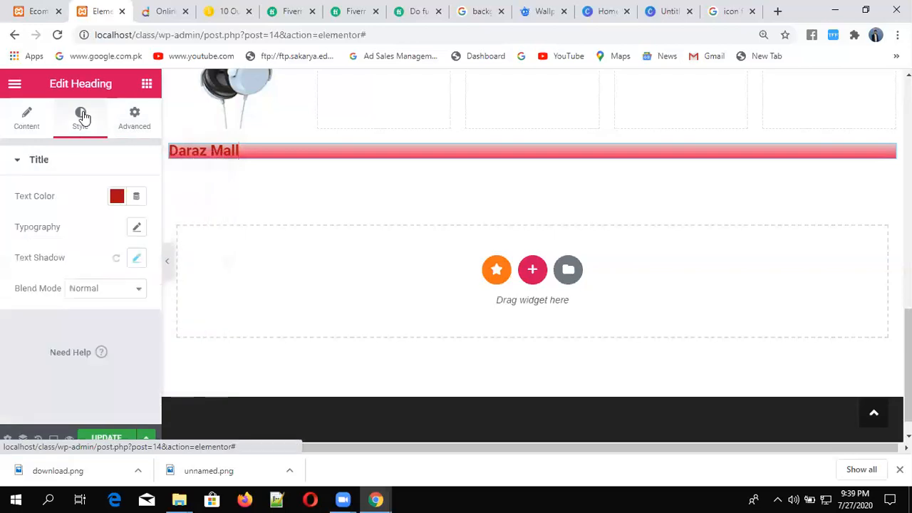
click(116, 197)
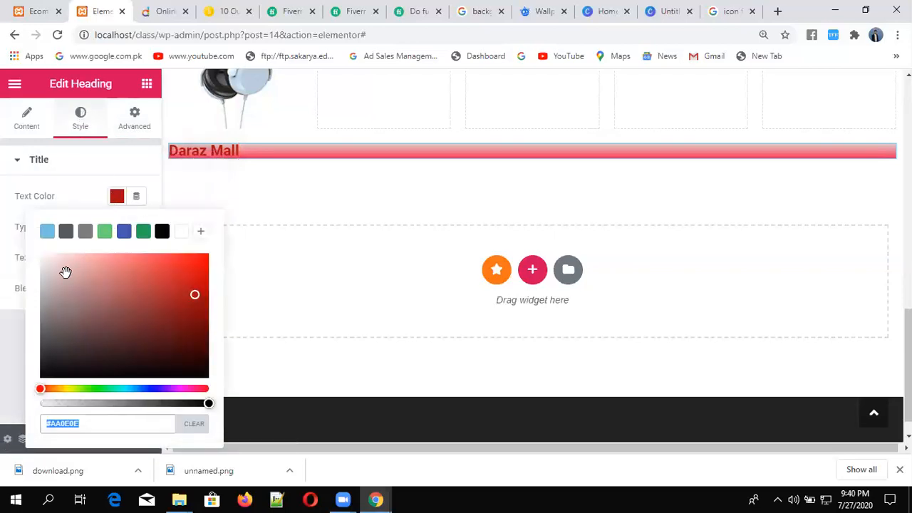
text(#E2CFCF)
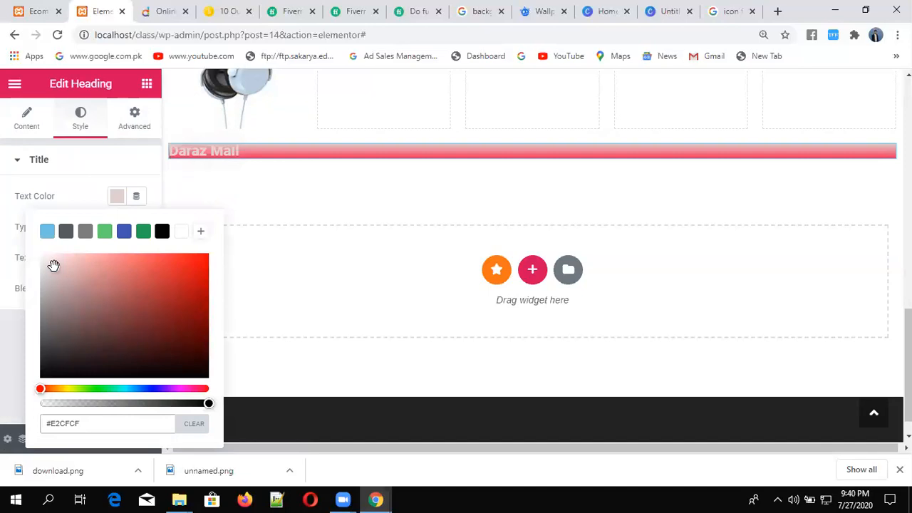
click(54, 267)
click(46, 261)
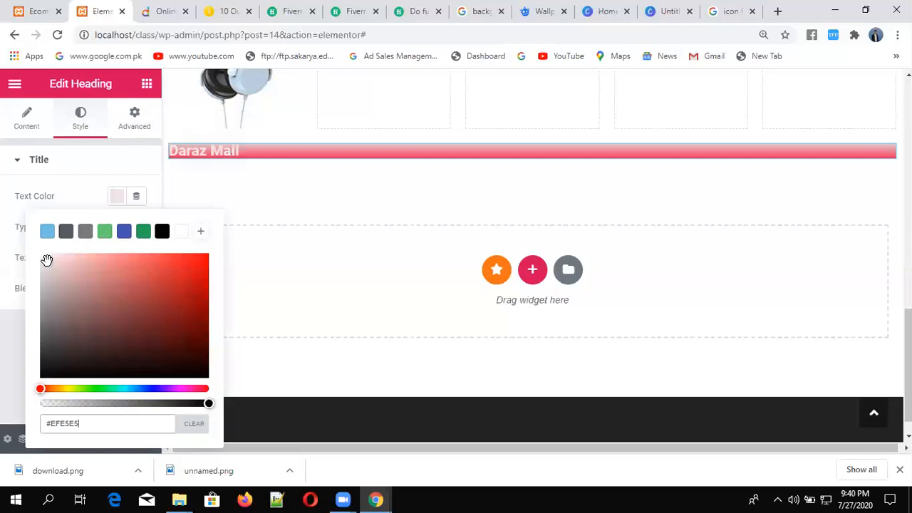
Try semi-transparent shades on the Daraz Mall heading's text and set its text color to solid white #FFFFFF
click(80, 404)
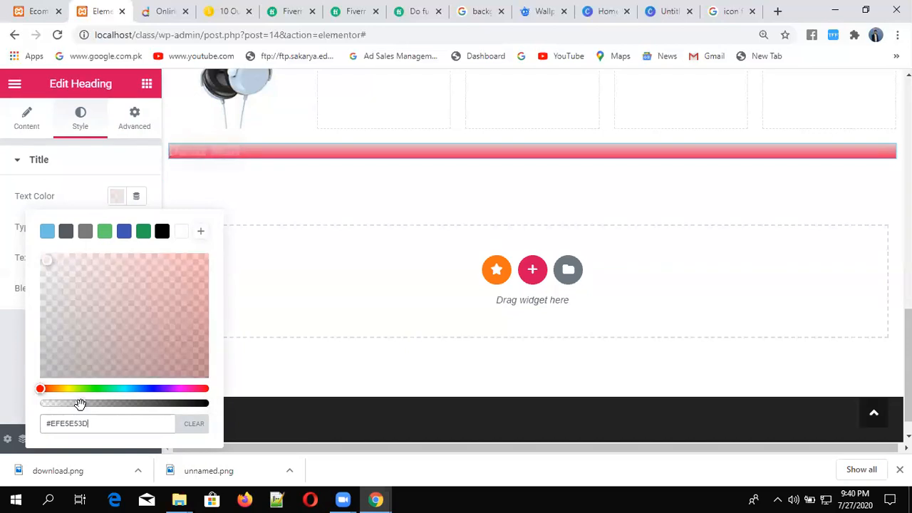
click(133, 322)
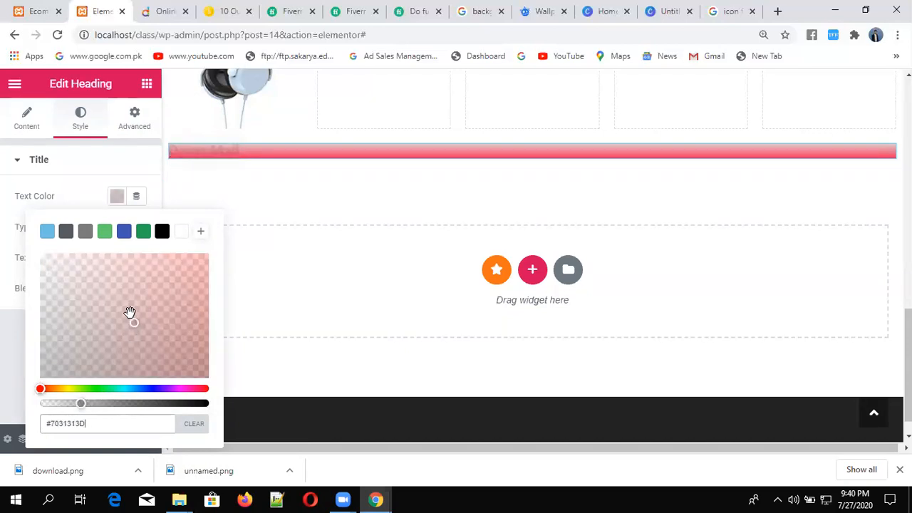
click(55, 268)
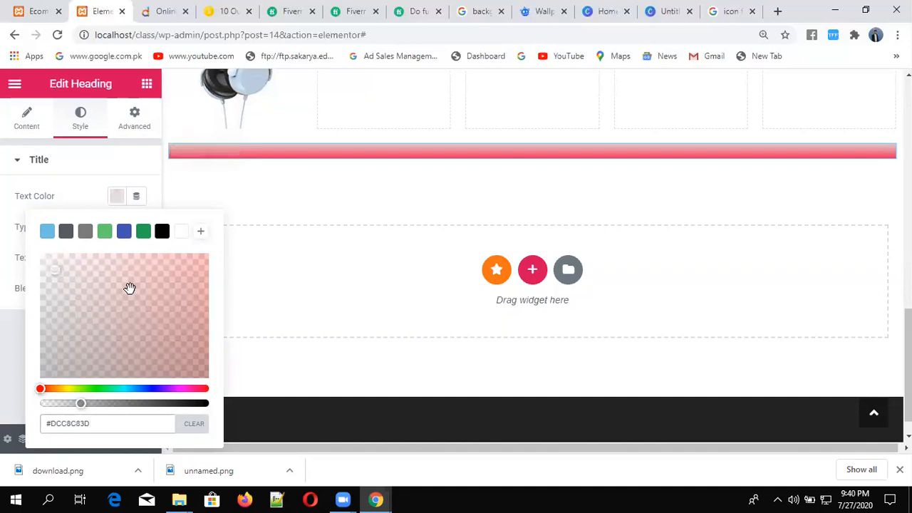
click(197, 364)
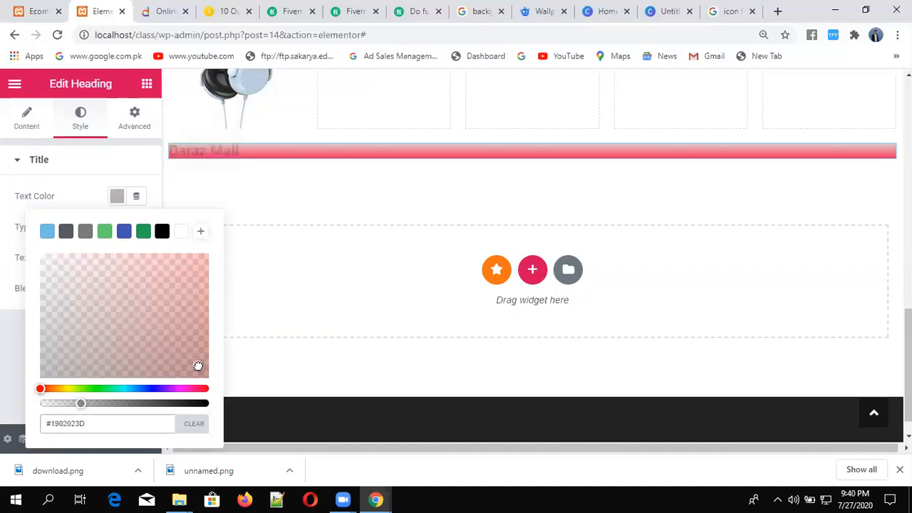
click(201, 376)
click(202, 322)
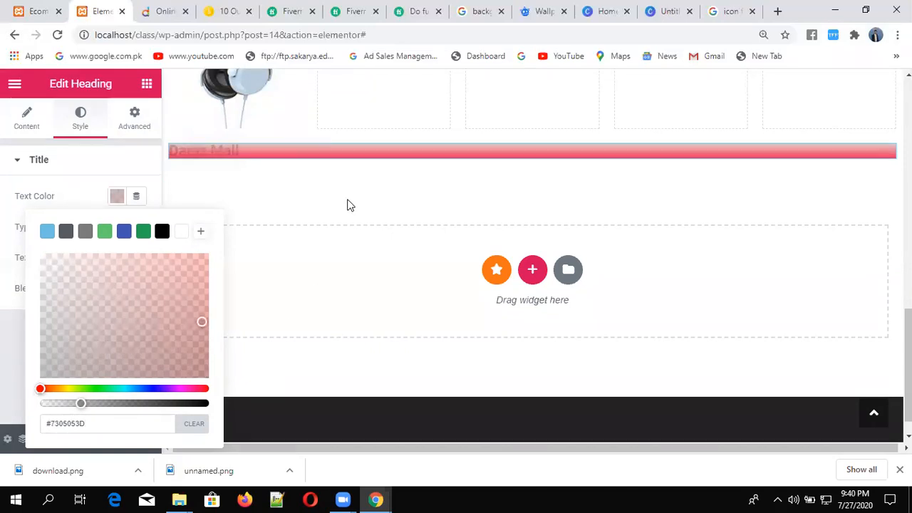
click(178, 233)
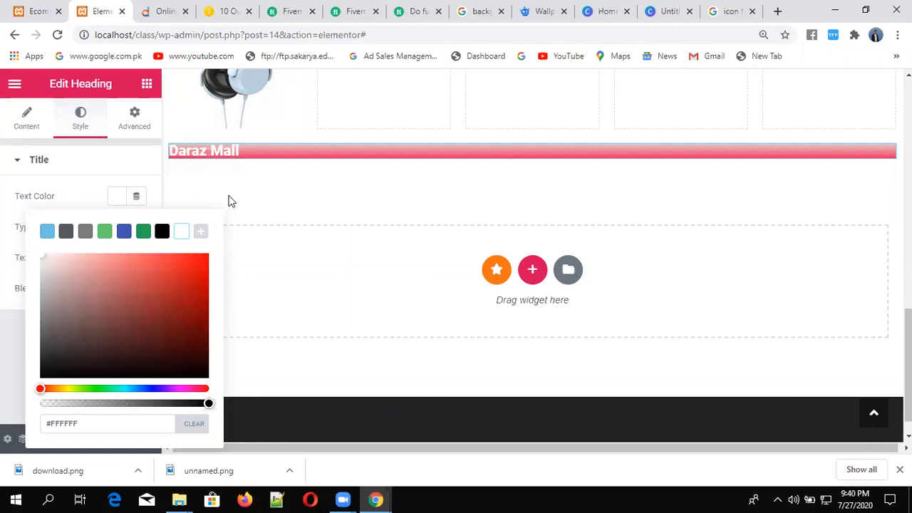
click(4, 338)
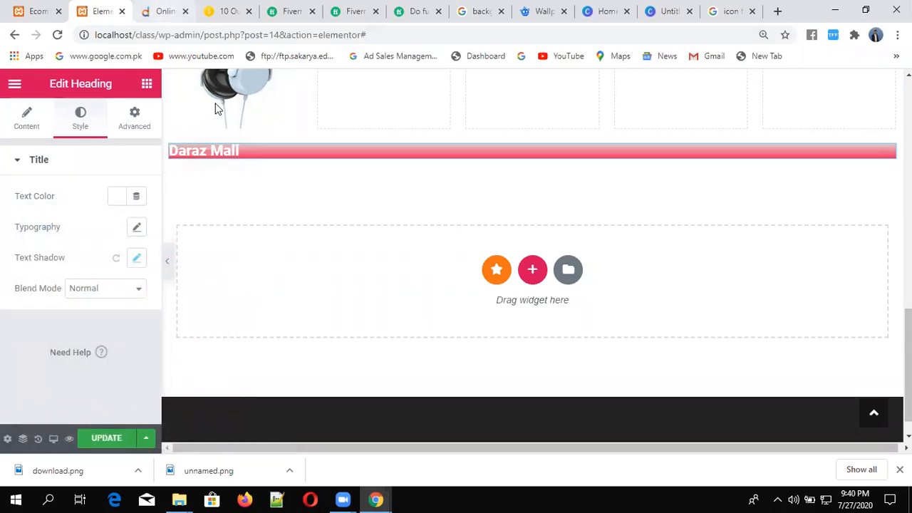
Switch to the Daraz website, examine its Daraz Mall and Categories sections, and return to the Home page in Elementor
key(ctrl+Tab)
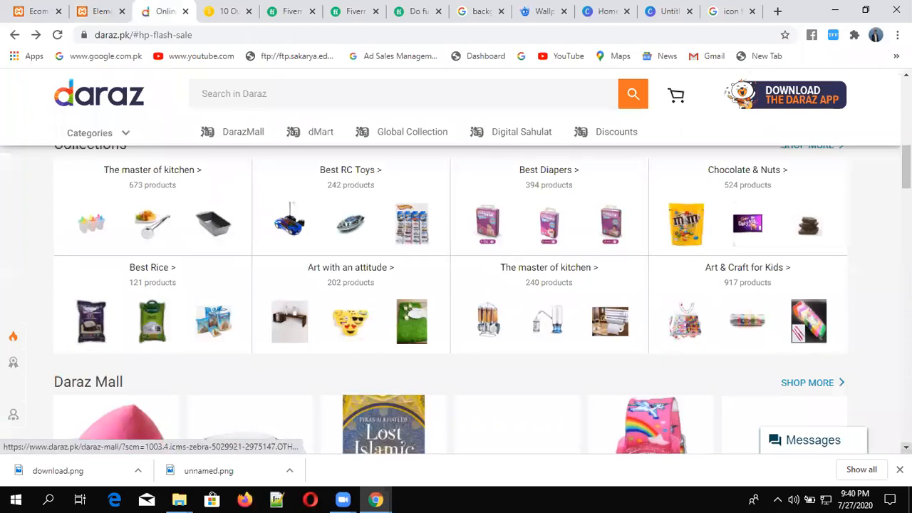
scroll(456, 285, down, 2)
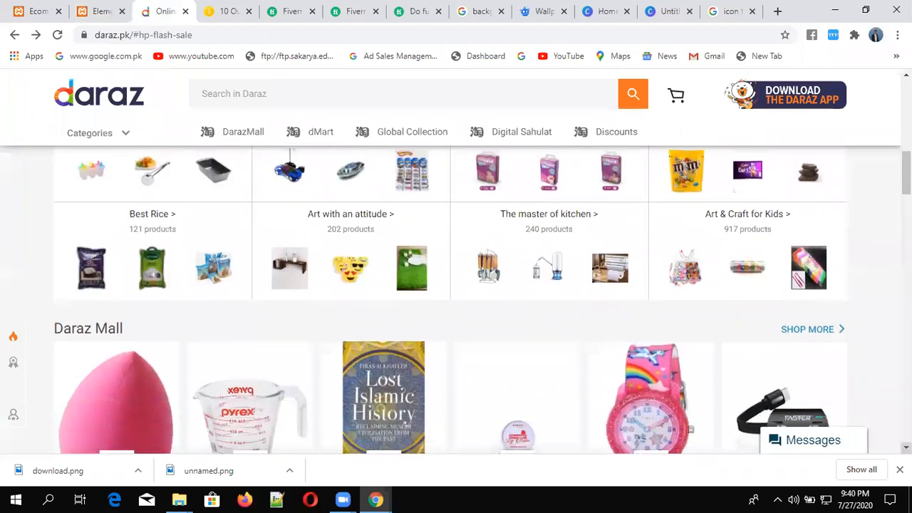
scroll(456, 285, down, 2)
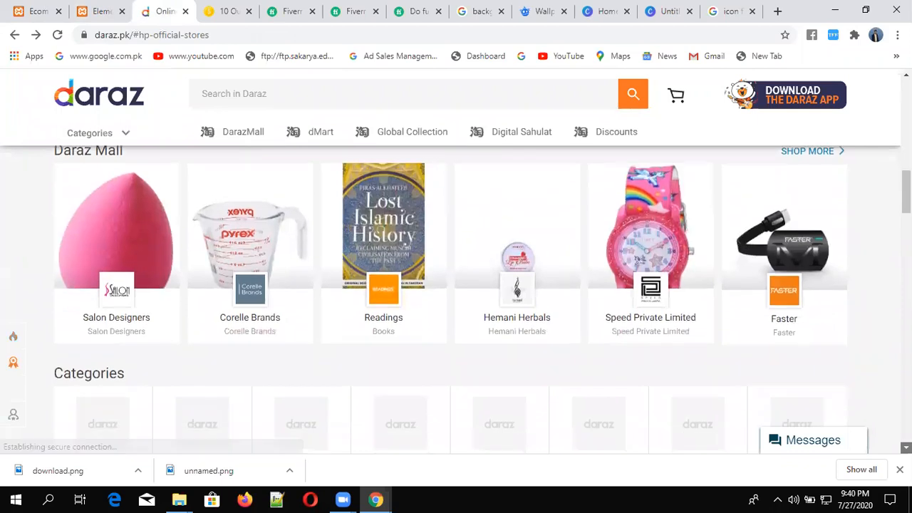
scroll(457, 299, down, 1)
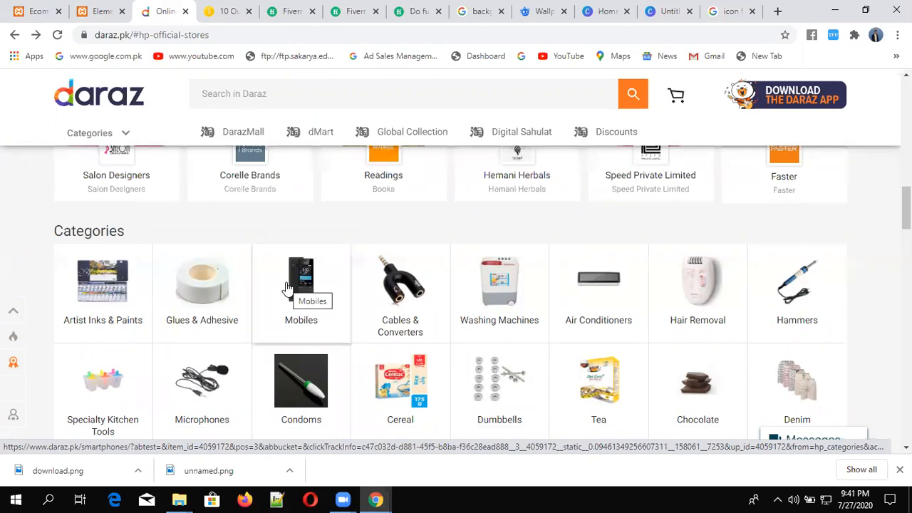
click(113, 14)
click(163, 11)
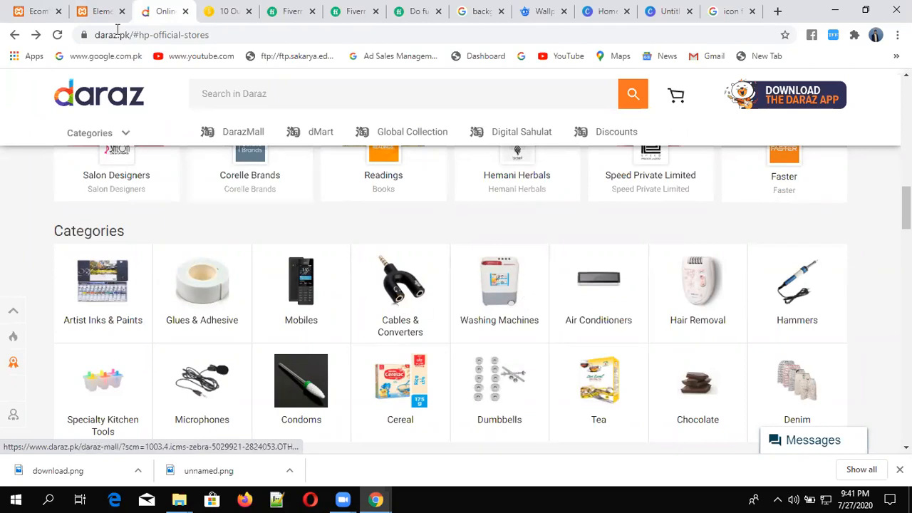
click(94, 11)
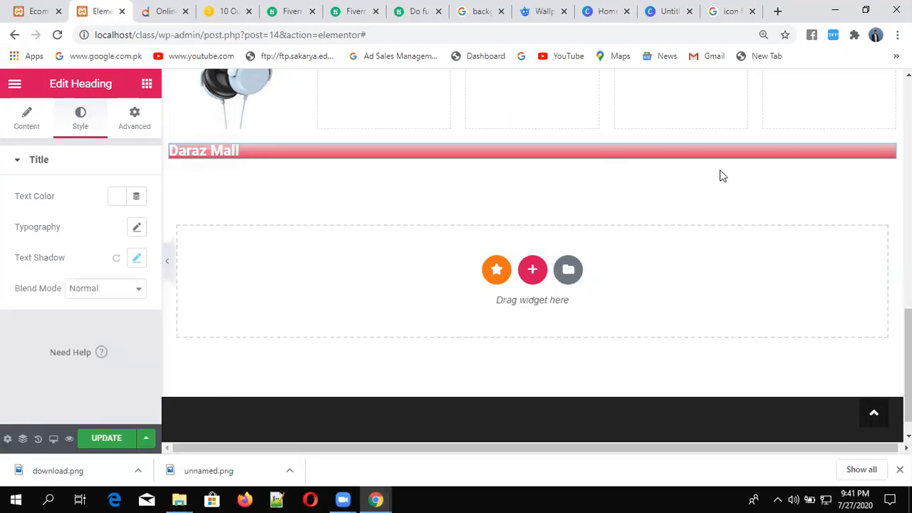
scroll(532, 257, up, 10)
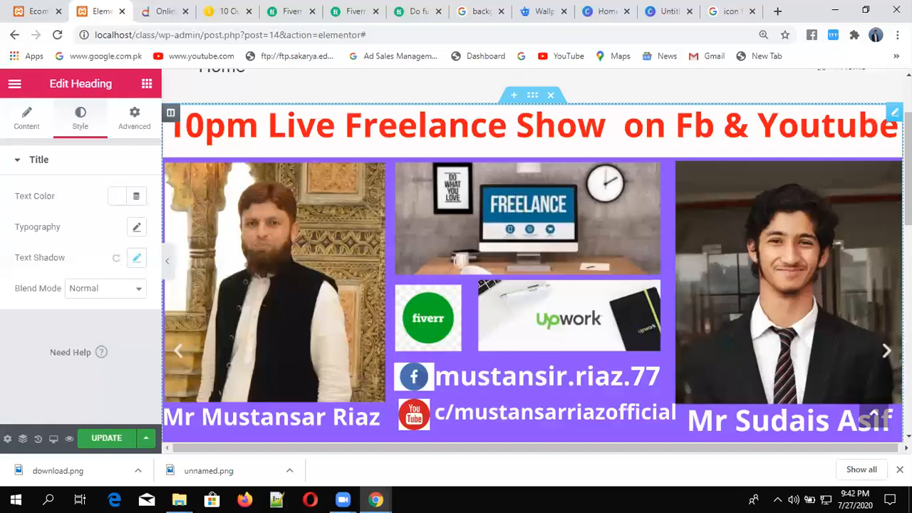
Save the Home page's changes in Elementor and take a look at the Ecommerce site's front page
scroll(532, 257, down, 5)
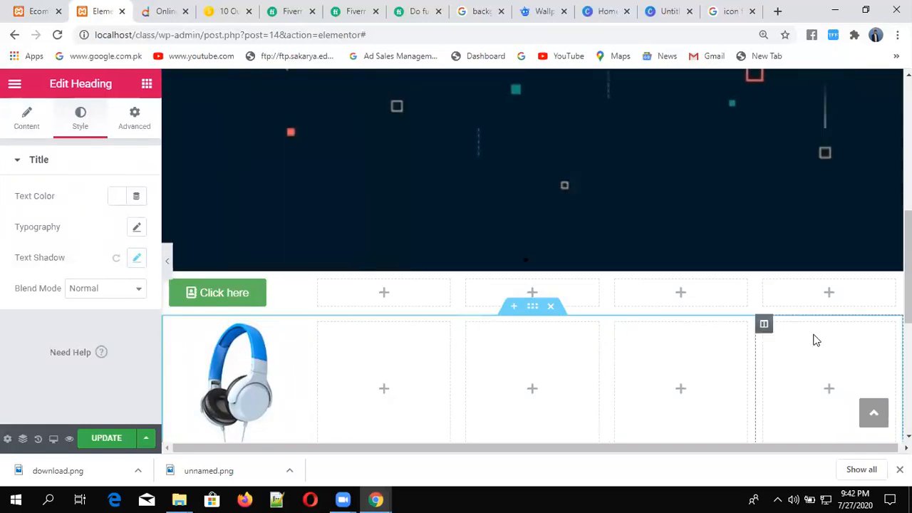
scroll(668, 346, down, 5)
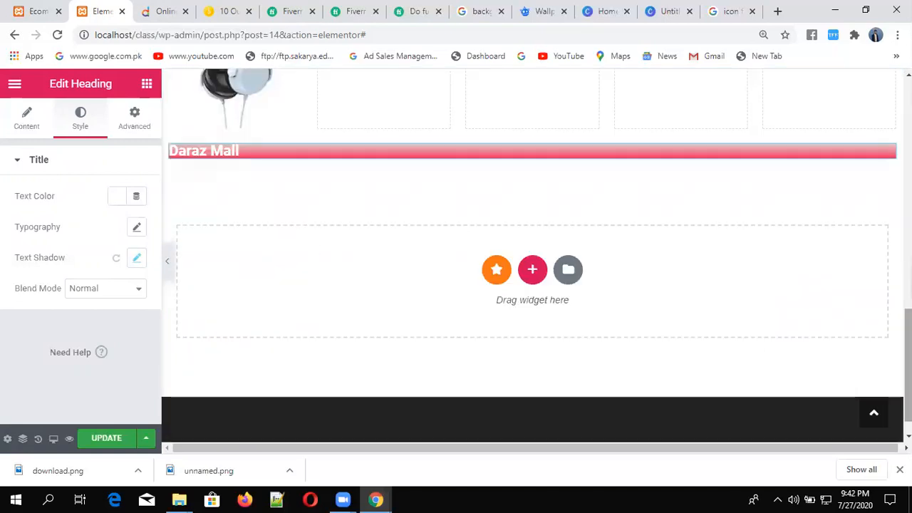
click(107, 439)
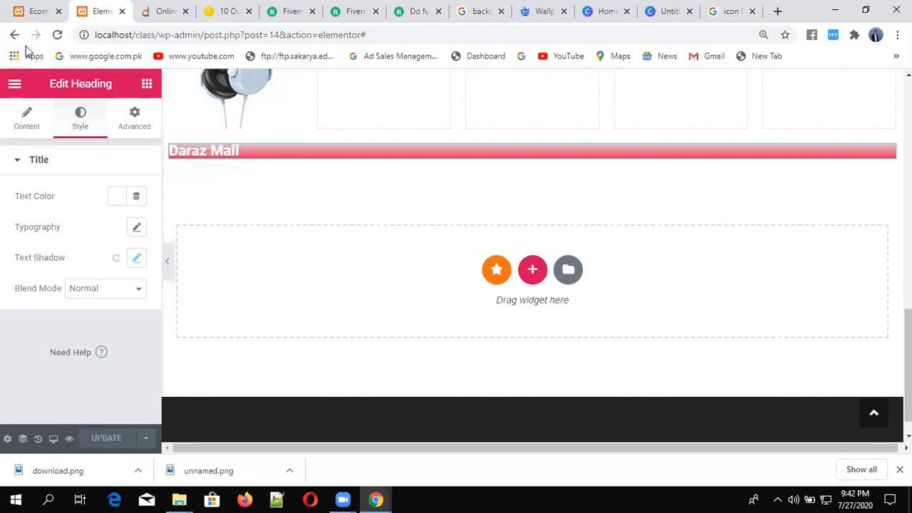
click(42, 12)
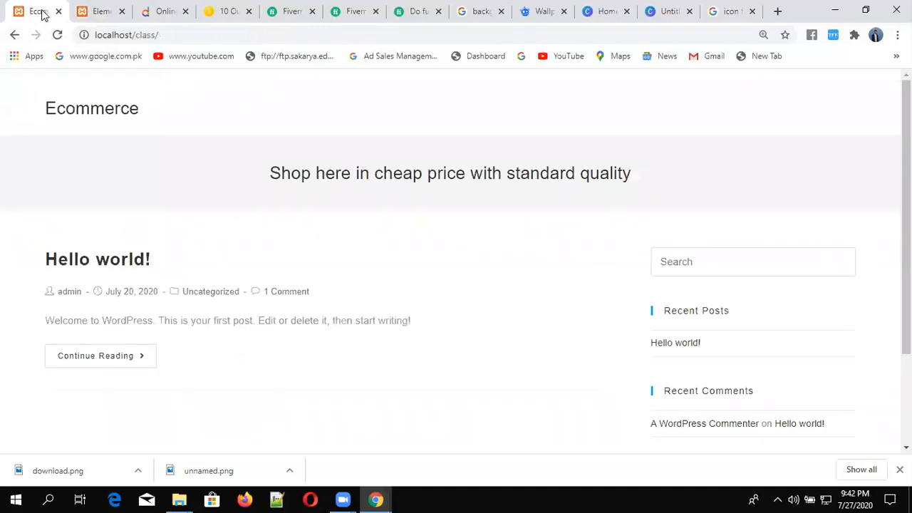
click(102, 12)
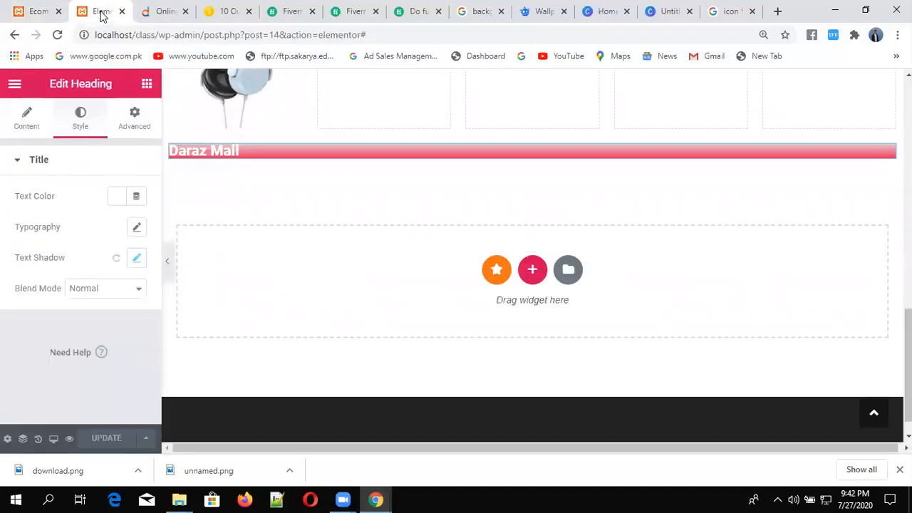
Leave the Elementor editor and return to the Home page's WordPress edit screen
click(16, 35)
click(16, 36)
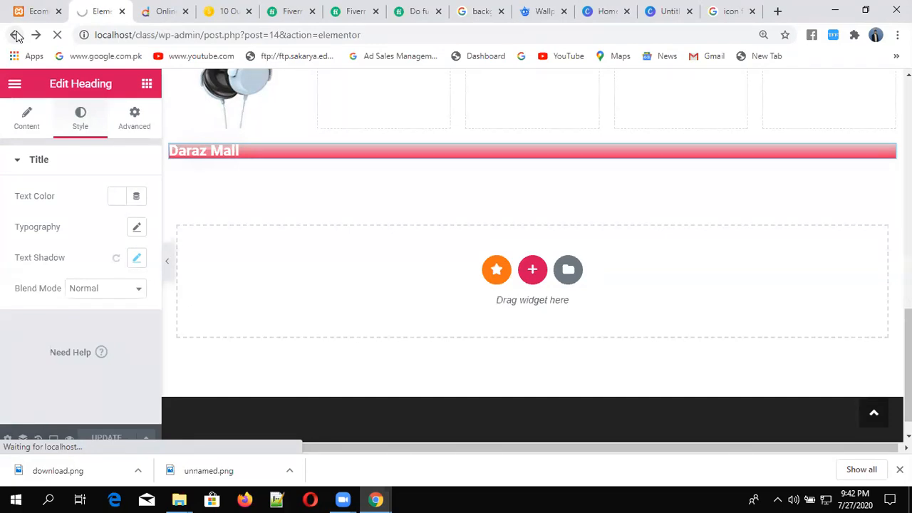
click(16, 35)
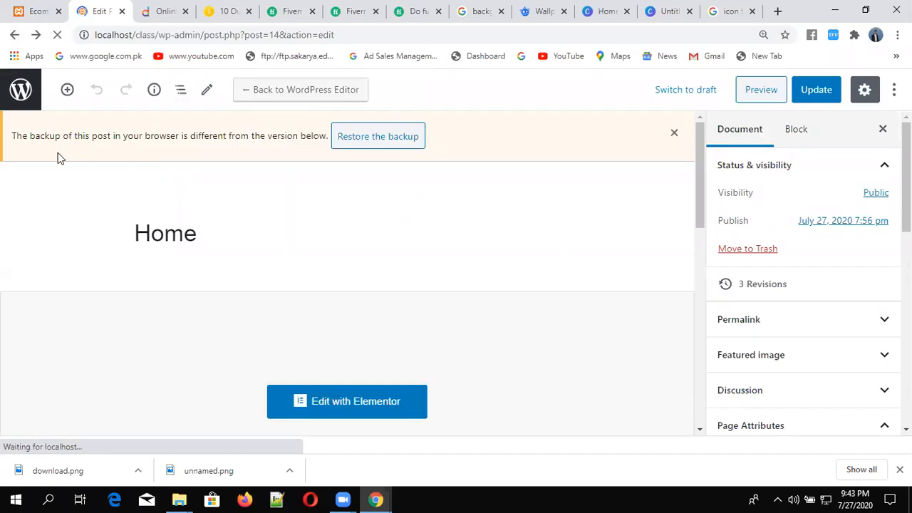
click(19, 97)
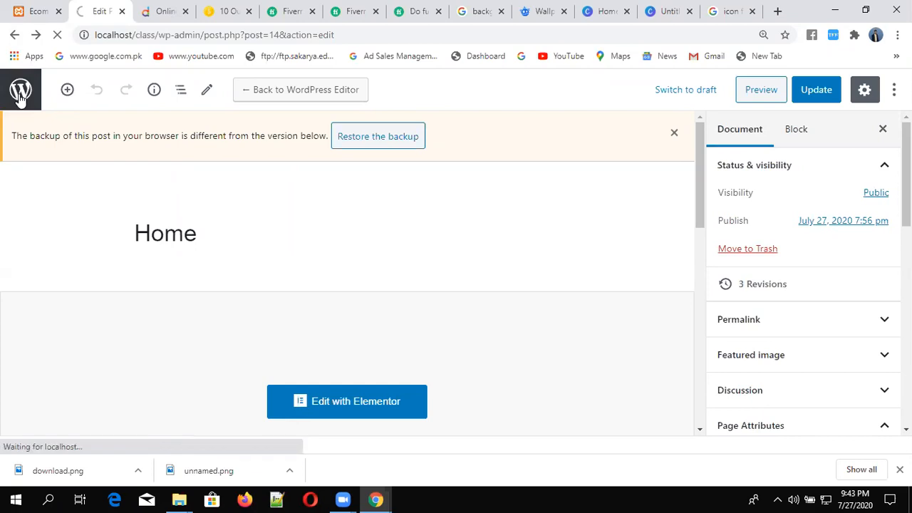
click(58, 36)
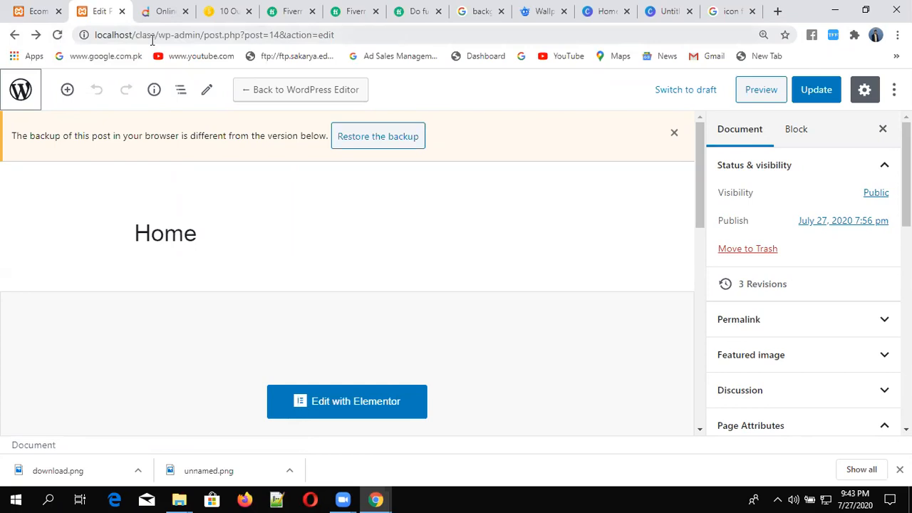
Open the WordPress dashboard at localhost/class/wp-admin
click(152, 35)
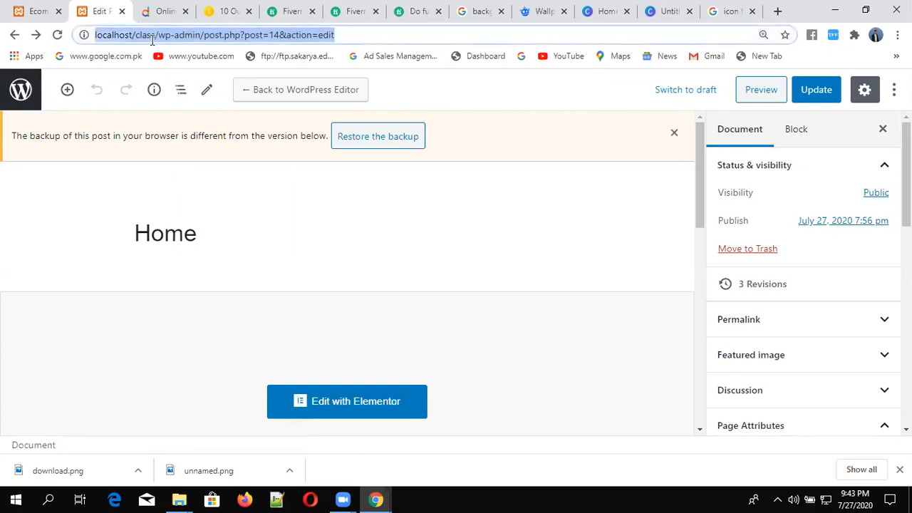
key(End)
key(BackSpace)
key(BackSpace)
key(BackSpace)
key(BackSpace)
key(BackSpace)
key(BackSpace)
key(BackSpace)
key(BackSpace)
key(BackSpace)
key(BackSpace)
key(BackSpace)
key(BackSpace)
key(BackSpace)
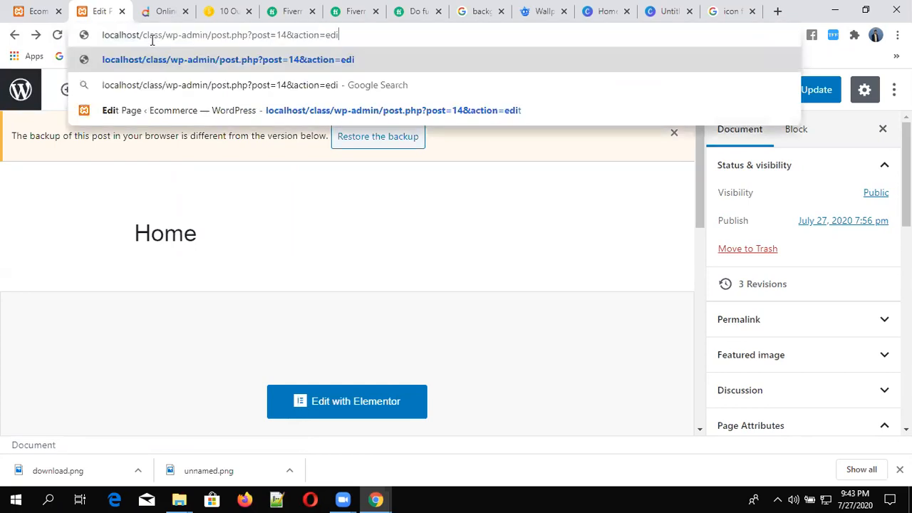
key(BackSpace)
key(BackSpace)
key(BackSpace)
key(BackSpace)
key(BackSpace)
key(BackSpace)
key(BackSpace)
key(BackSpace)
key(BackSpace)
key(BackSpace)
key(BackSpace)
key(BackSpace)
key(BackSpace)
key(BackSpace)
key(BackSpace)
key(BackSpace)
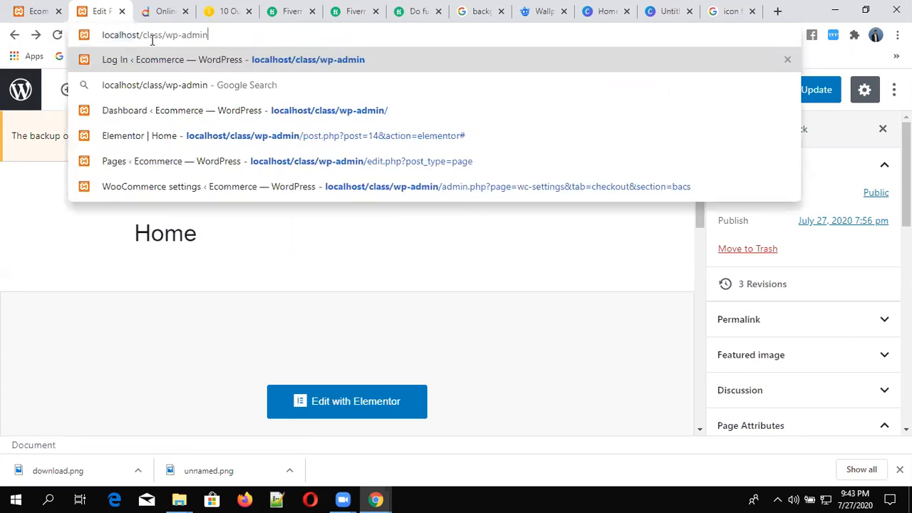
key(Return)
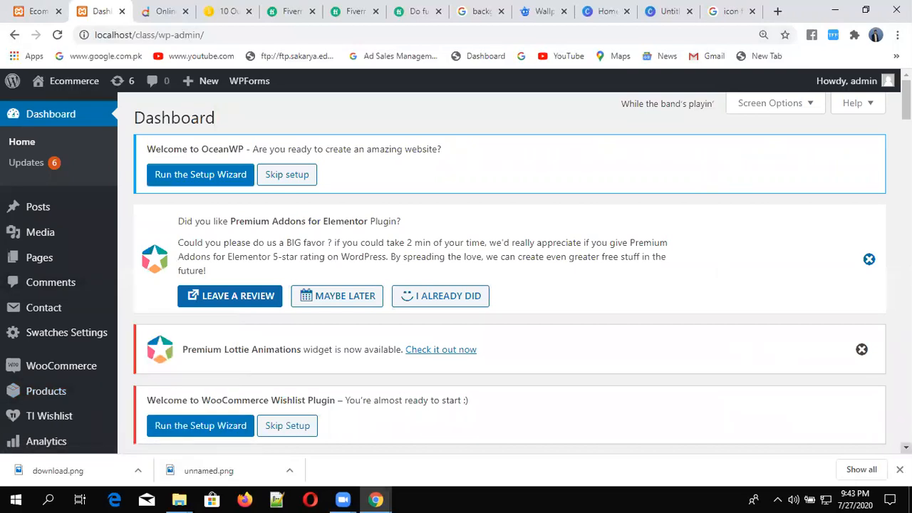
Go to the site's menu management page and create a menu named main
scroll(906, 448, down, 4)
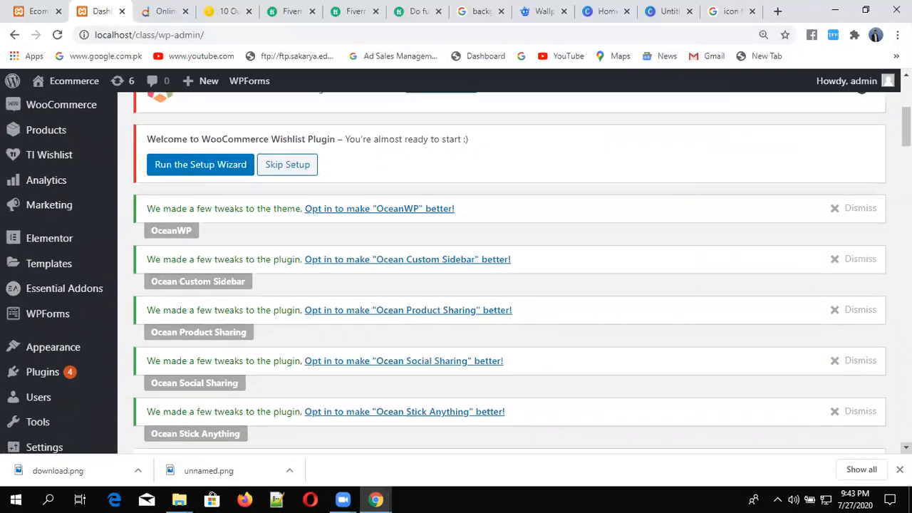
mouse_move(80, 314)
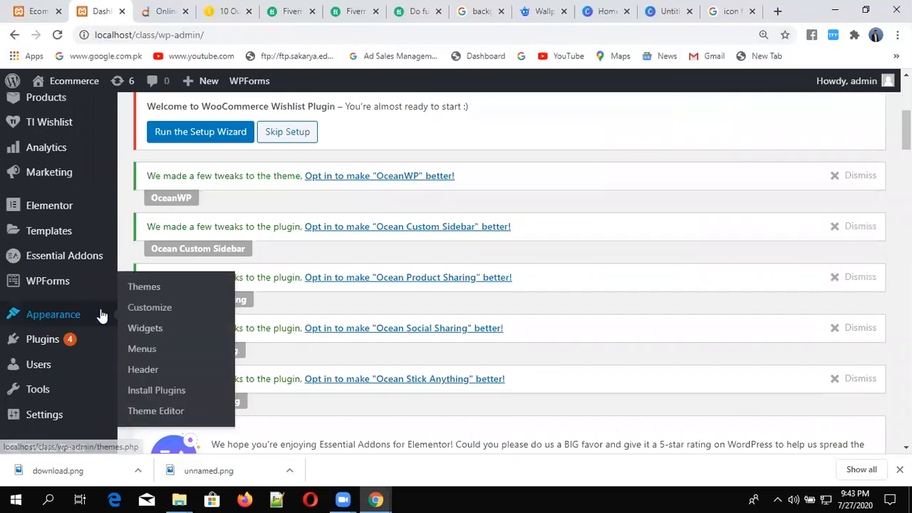
click(143, 349)
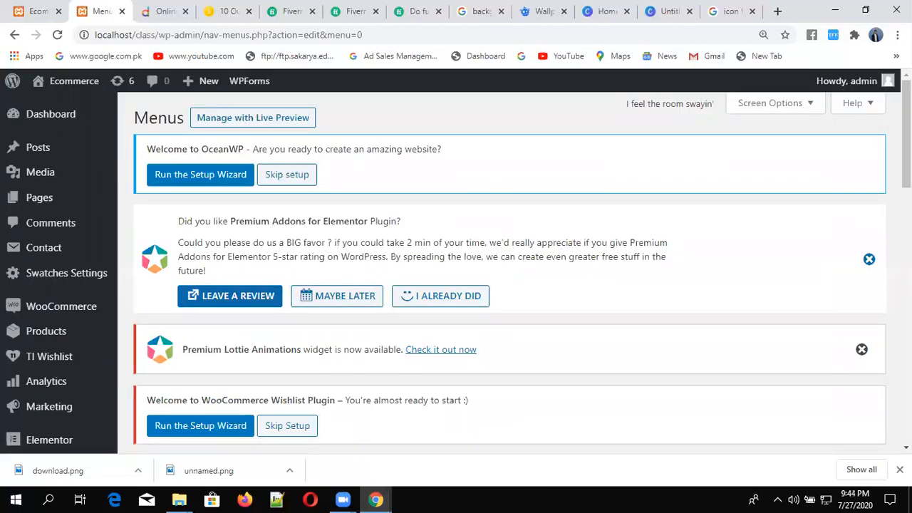
scroll(510, 271, down, 6)
scroll(855, 387, down, 4)
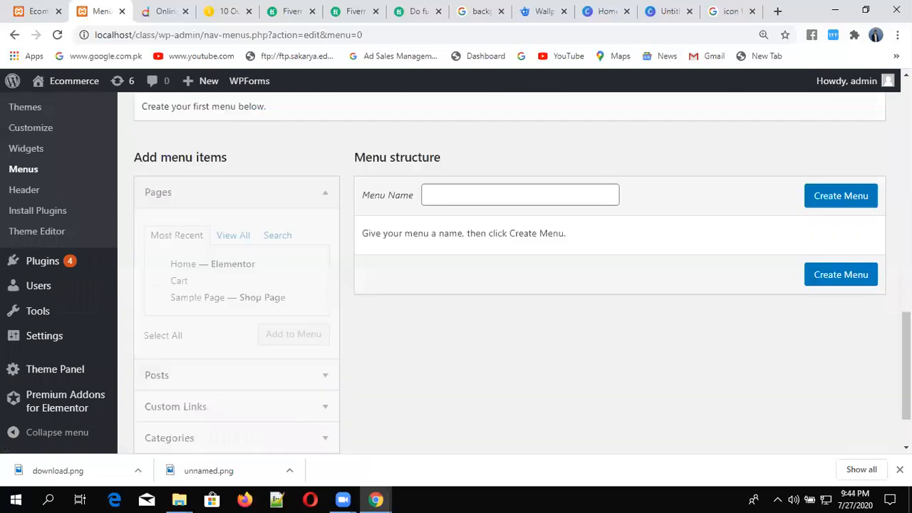
click(437, 120)
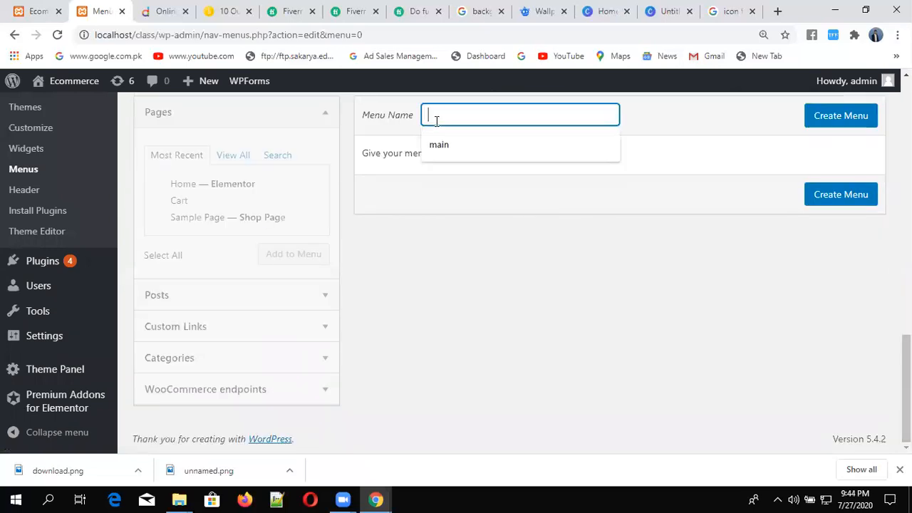
click(451, 149)
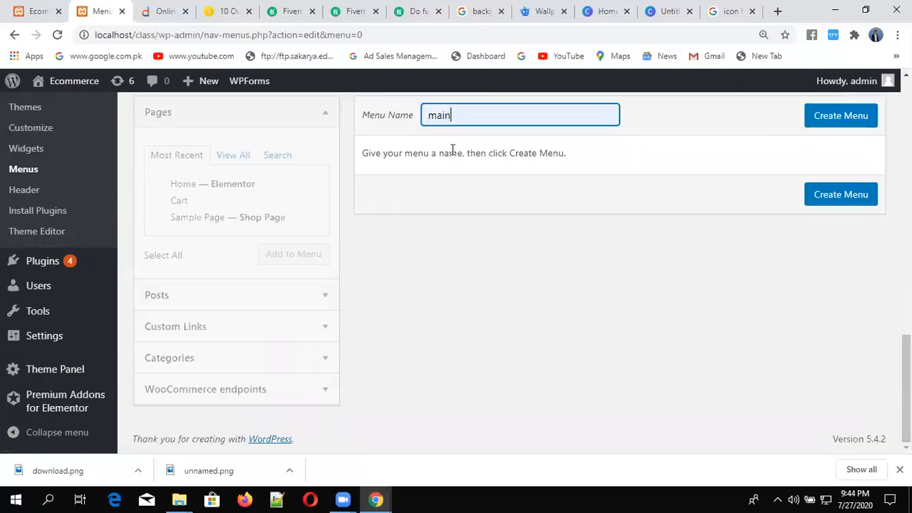
click(859, 118)
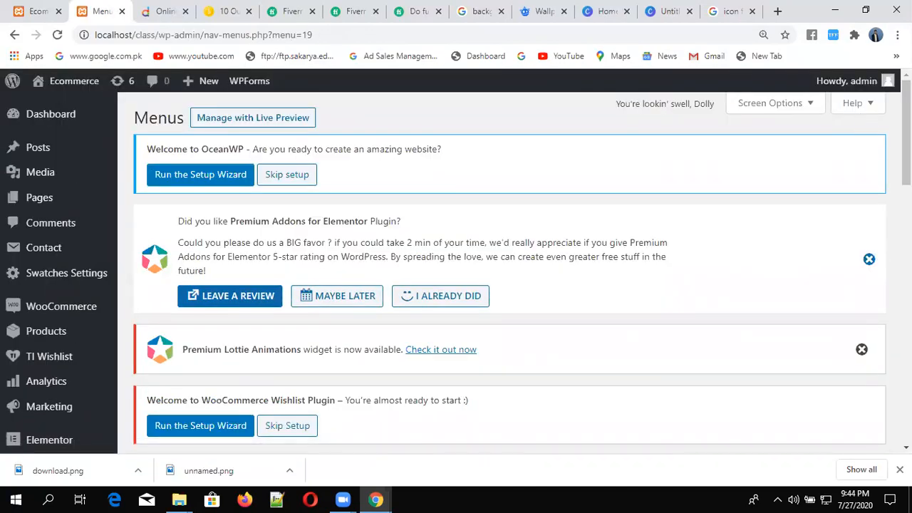
Add the Home, Cart and Sample Page pages to the main menu
scroll(859, 120, down, 5)
scroll(509, 273, down, 5)
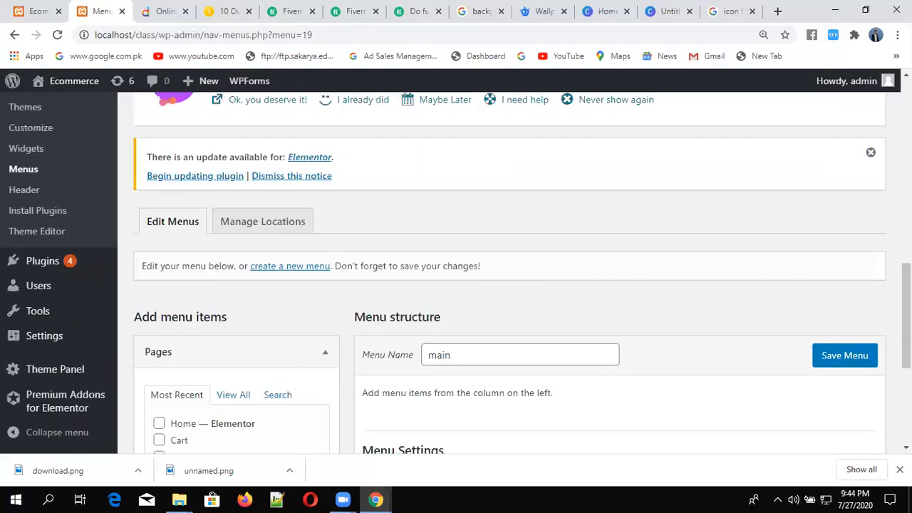
scroll(509, 273, down, 4)
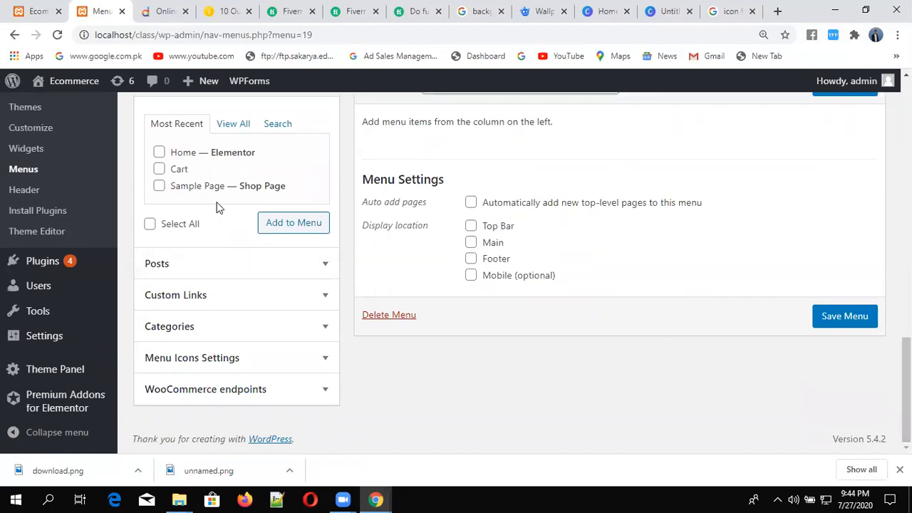
click(176, 154)
click(177, 171)
click(179, 188)
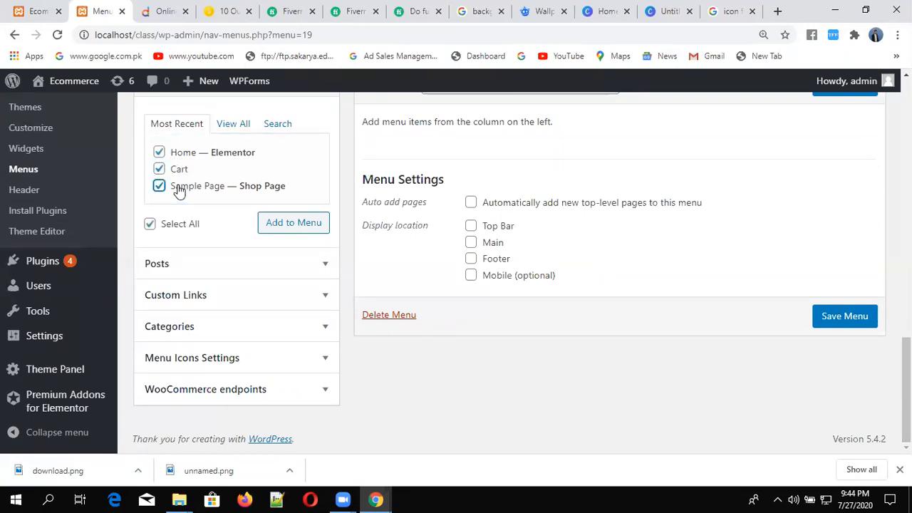
click(288, 226)
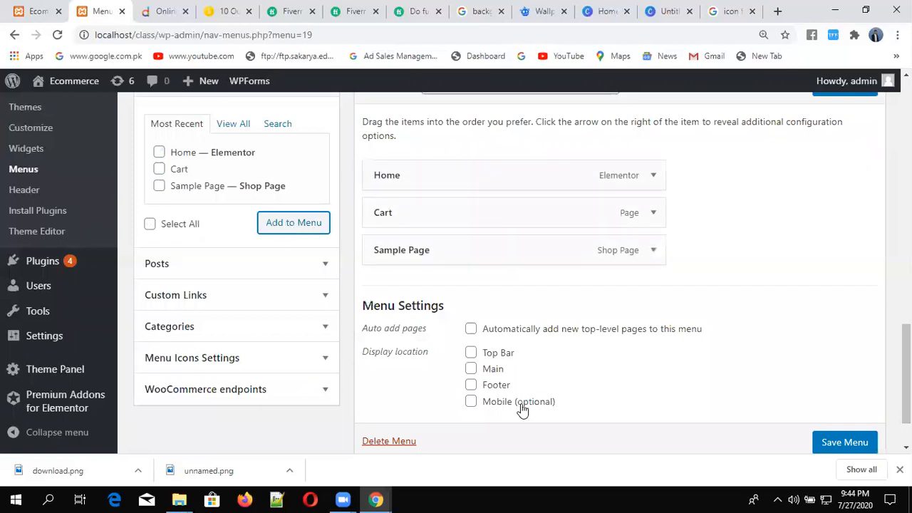
Assign the main menu to the Top Bar location and nest Sample Page as a sub-item under Cart
click(471, 355)
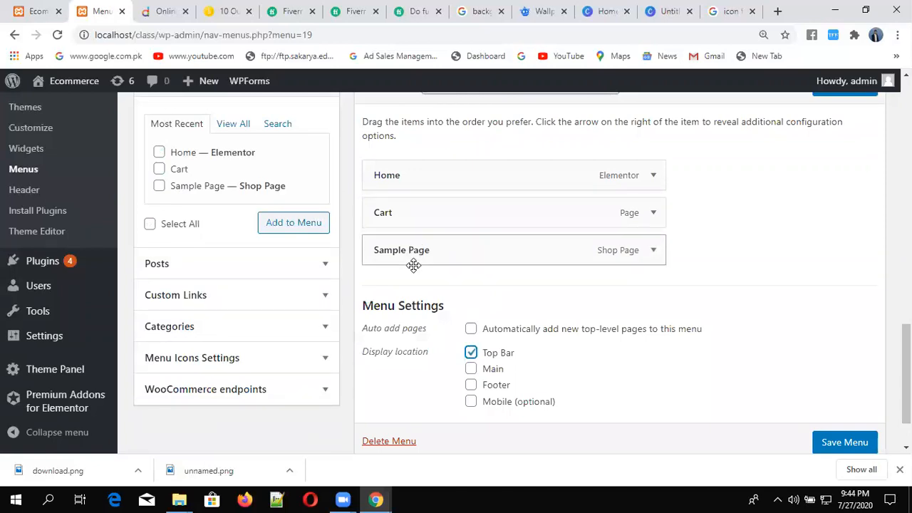
scroll(462, 255, down, 1)
drag(413, 252, 478, 255)
drag(425, 237, 442, 241)
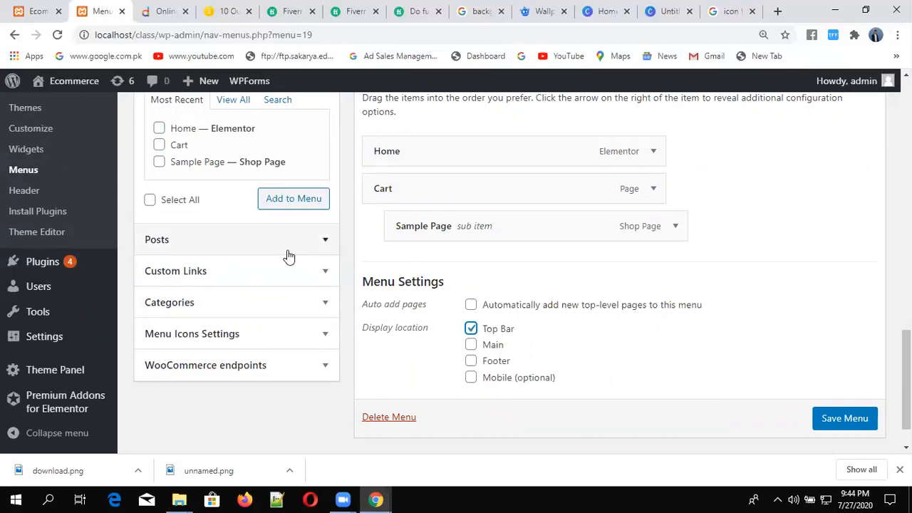
Check the Daraz website's navigation bar and add a custom link with URL # and link text category1 to the main menu
click(213, 282)
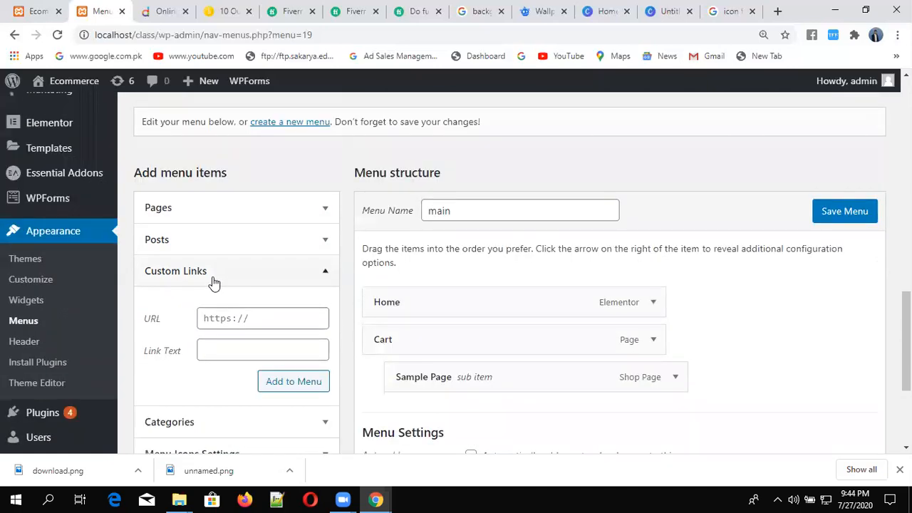
click(271, 315)
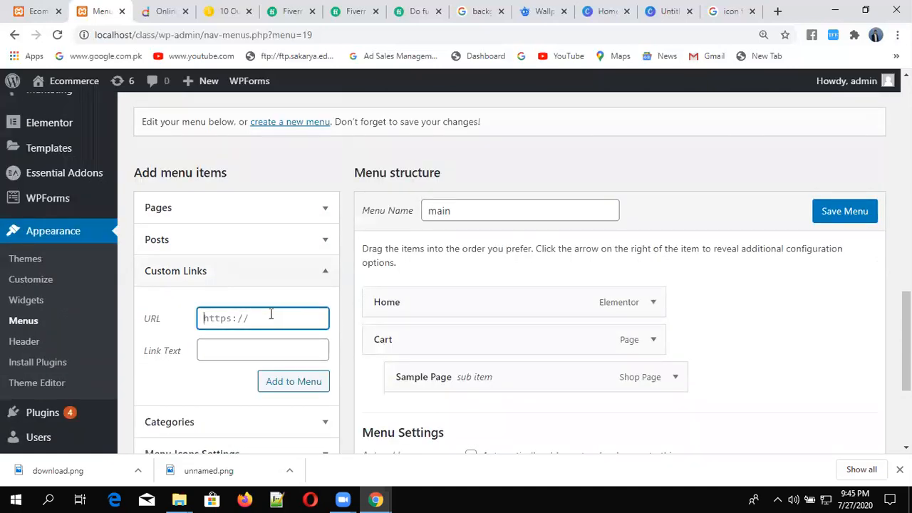
key(ctrl+Tab)
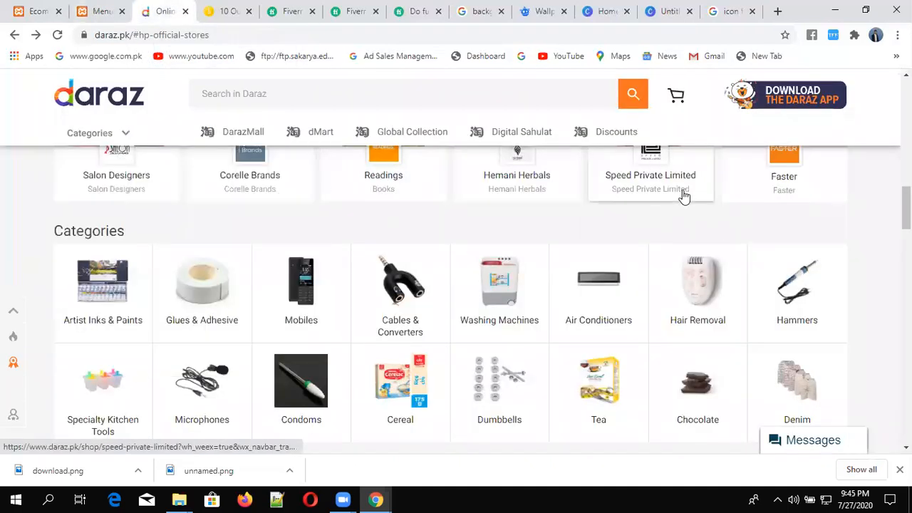
scroll(60, 130, up, 5)
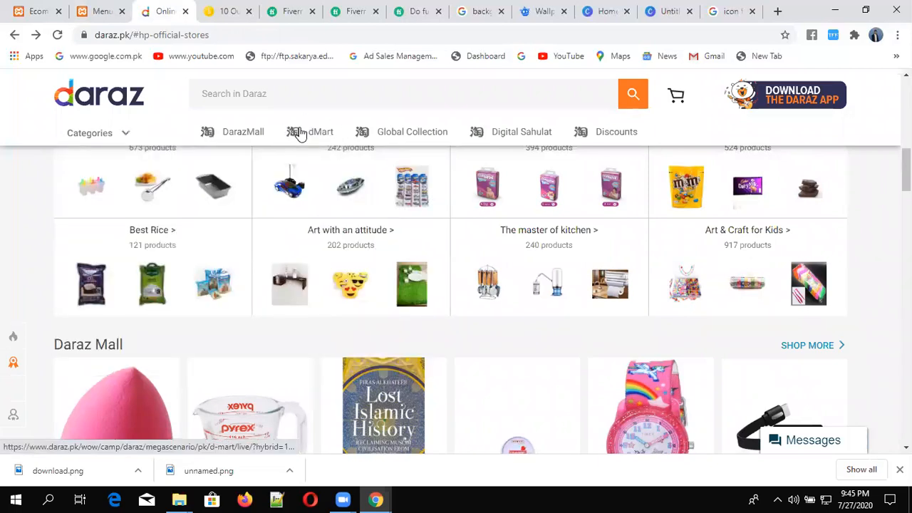
click(100, 11)
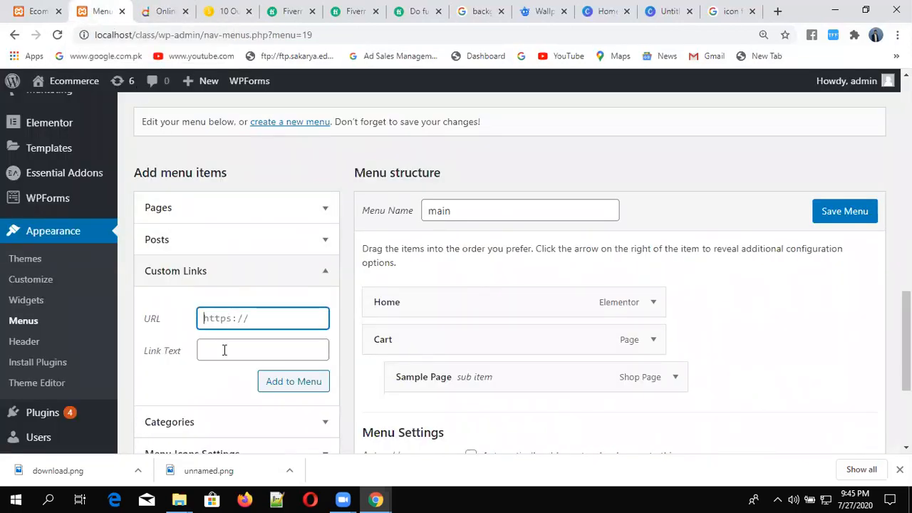
text(#)
click(224, 350)
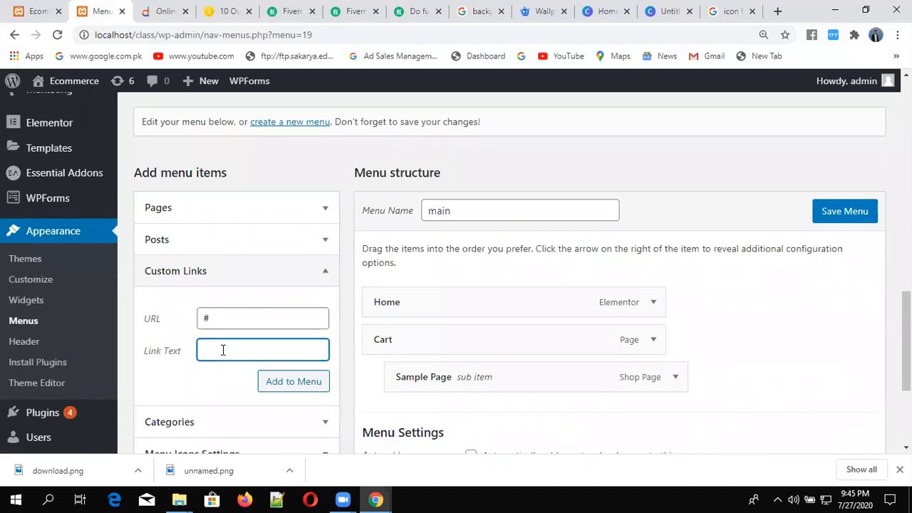
text(categoriey)
key(BackSpace)
key(BackSpace)
text(ory1)
click(279, 391)
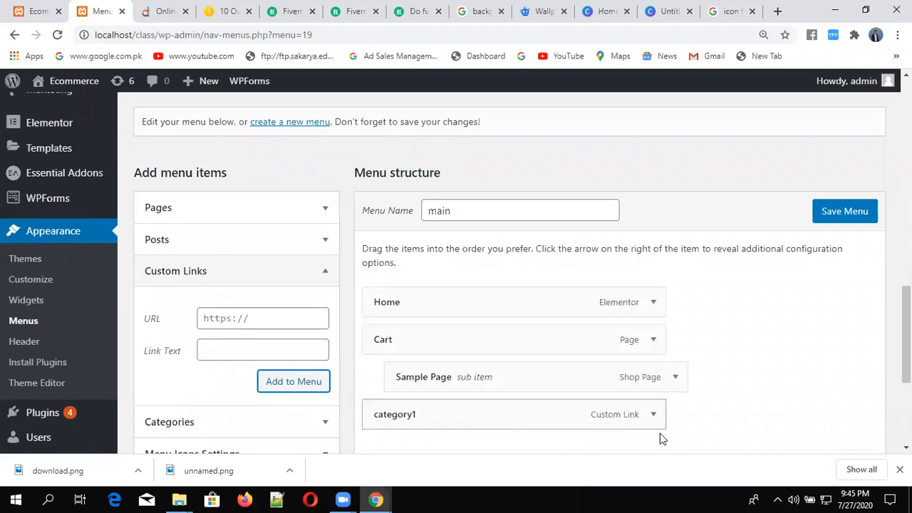
Check the Categories list in the Daraz website's navigation and save the main menu
scroll(361, 375, down, 2)
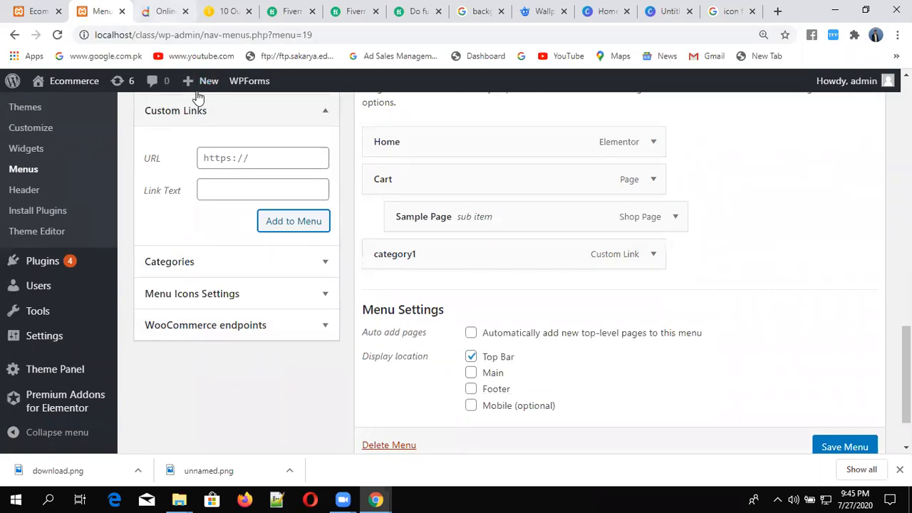
key(ctrl+Tab)
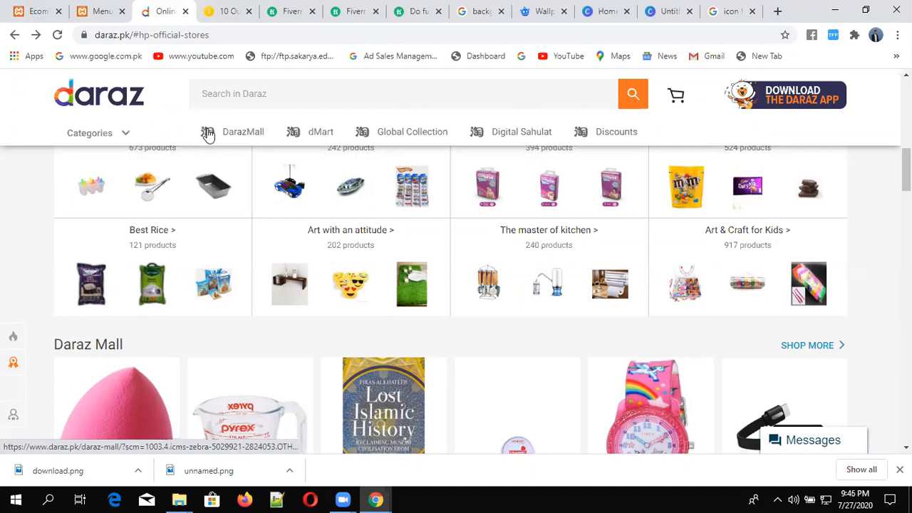
mouse_move(142, 151)
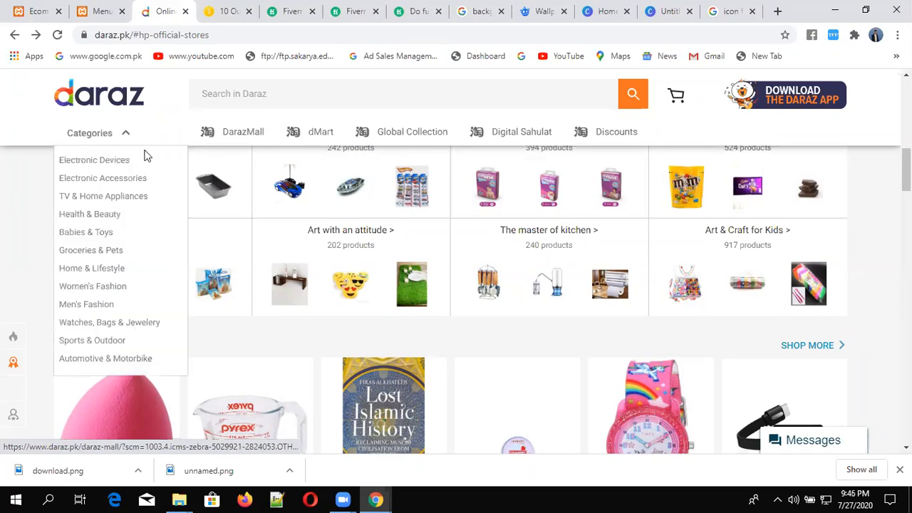
click(103, 12)
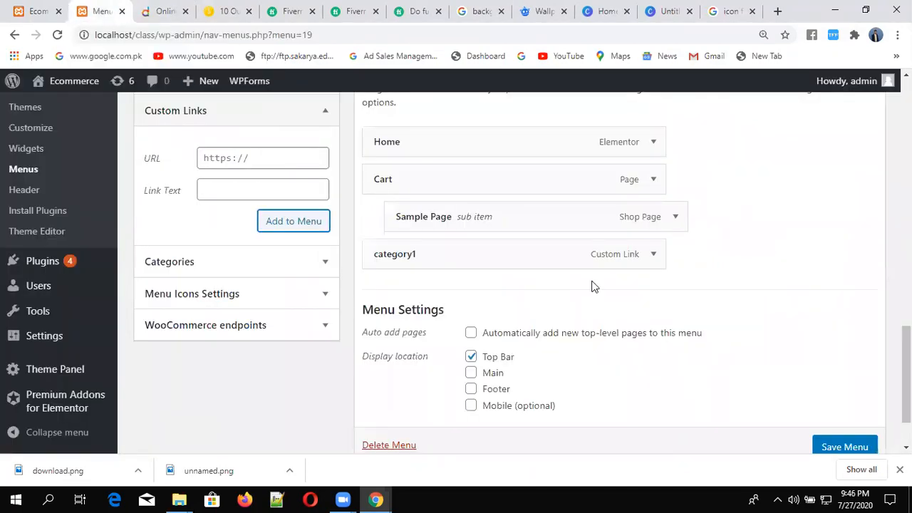
click(845, 447)
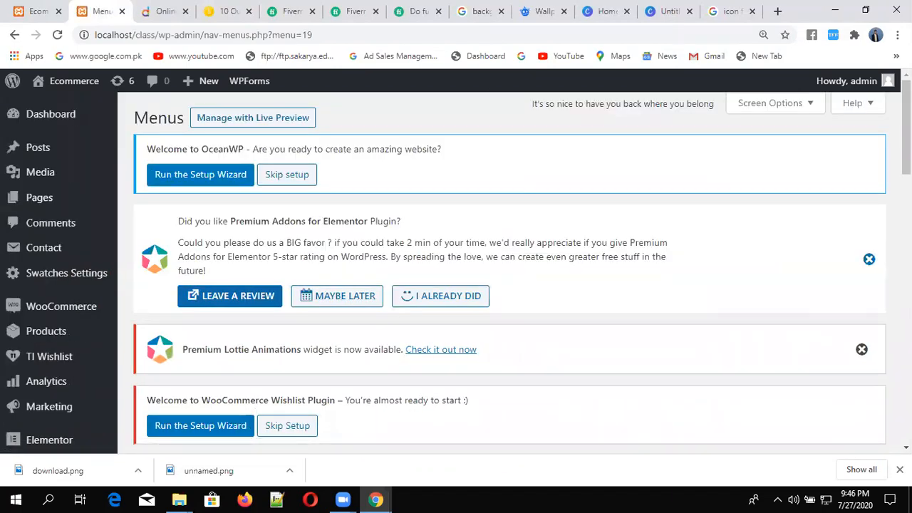
Go to the site's Widgets page and examine the available widgets and theme sidebar areas
scroll(510, 271, down, 5)
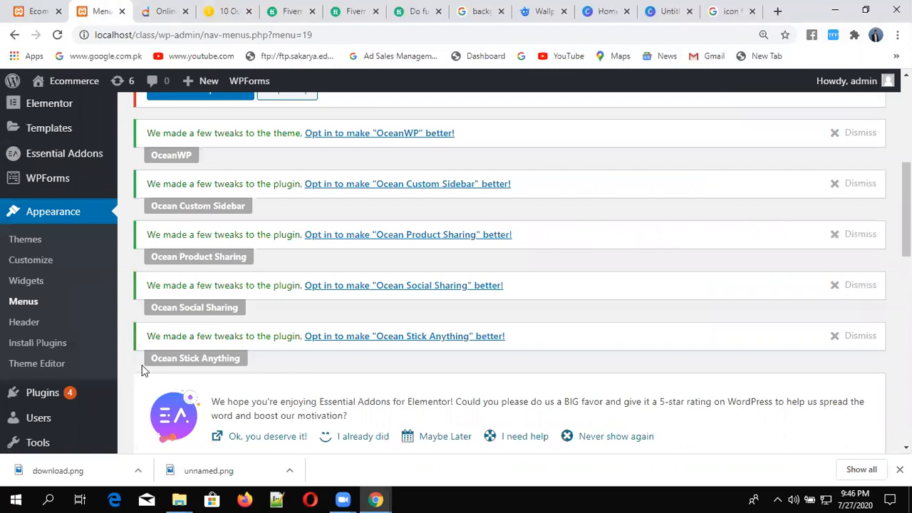
click(27, 283)
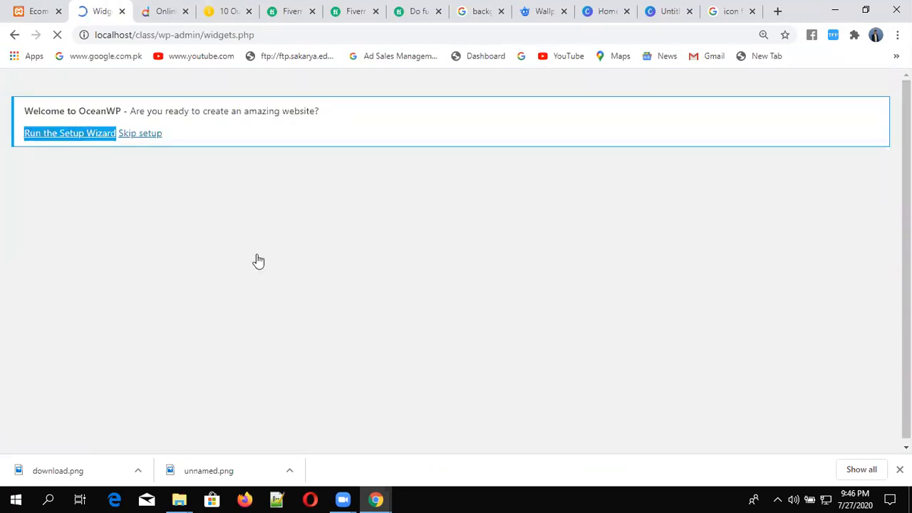
scroll(644, 271, down, 4)
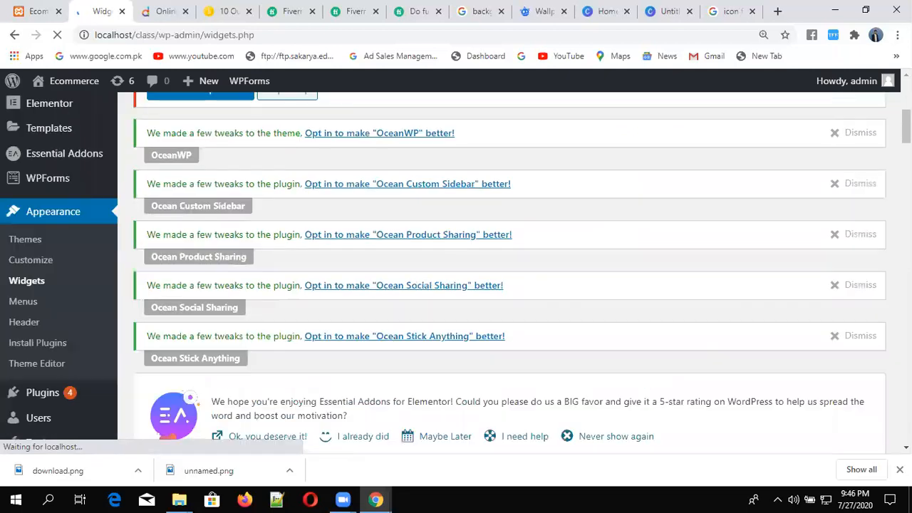
scroll(510, 271, down, 7)
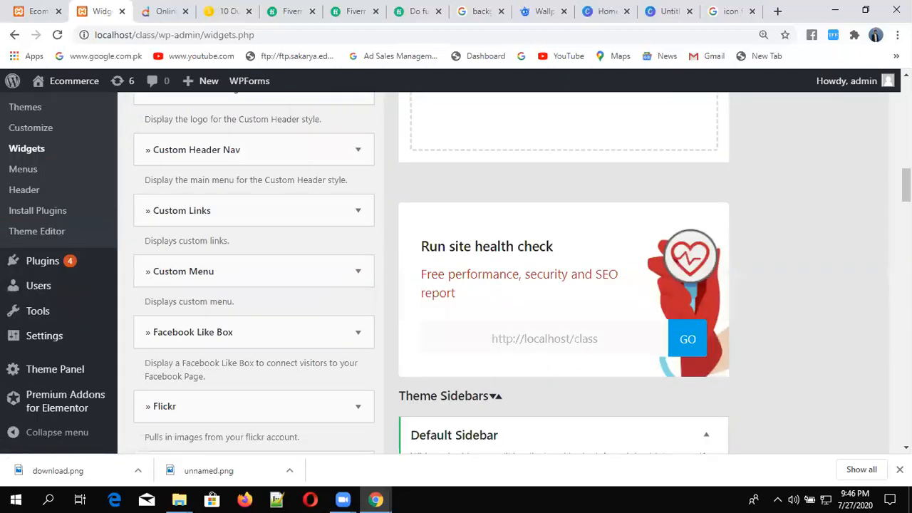
scroll(510, 271, down, 5)
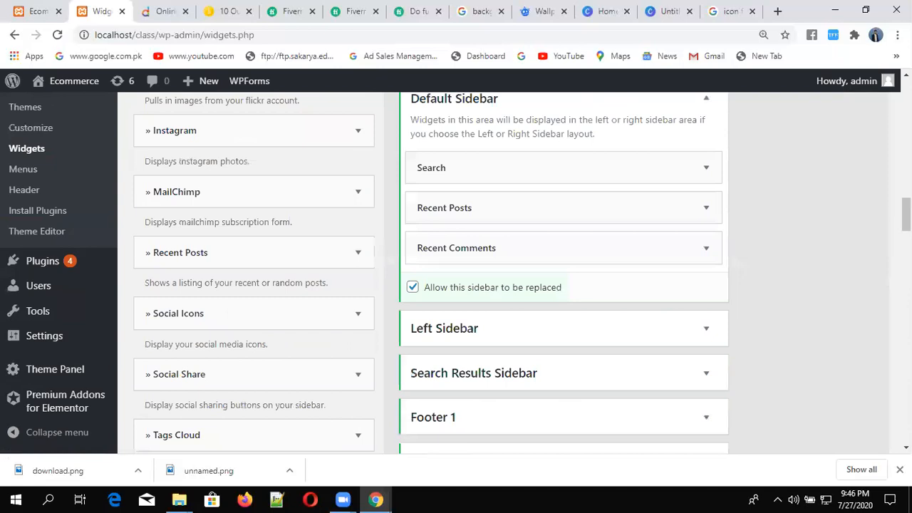
scroll(511, 271, down, 5)
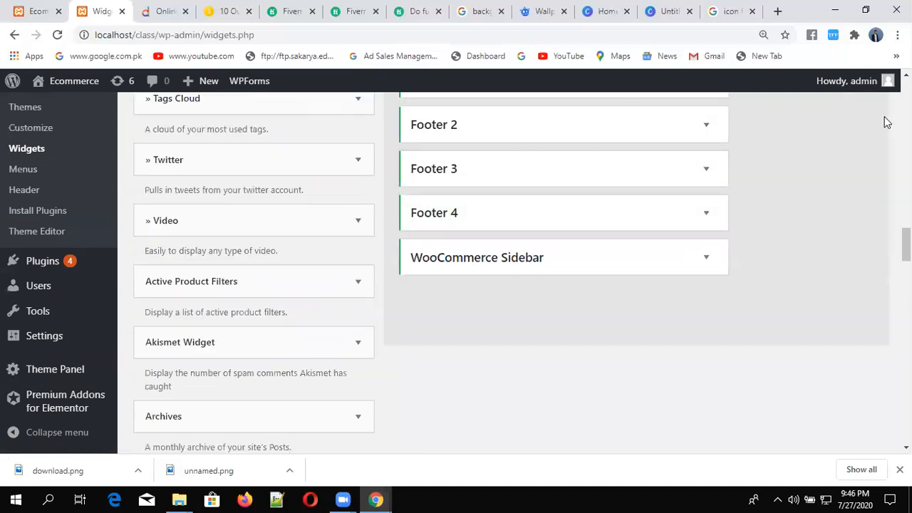
Expand the Footer 1 widget area and disable the option that allows this sidebar to be replaced
scroll(884, 121, up, 4)
scroll(853, 148, up, 1)
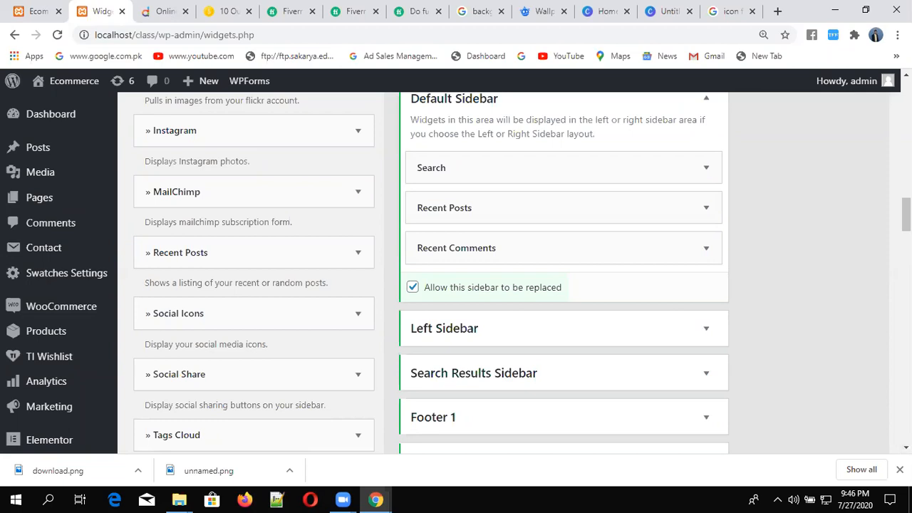
click(907, 448)
click(906, 448)
click(907, 448)
click(907, 447)
click(907, 447)
scroll(658, 216, down, 1)
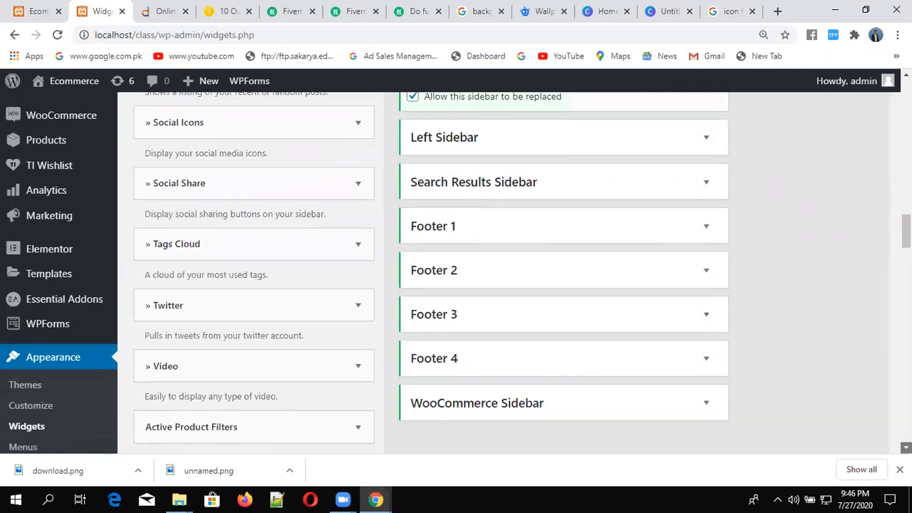
click(656, 211)
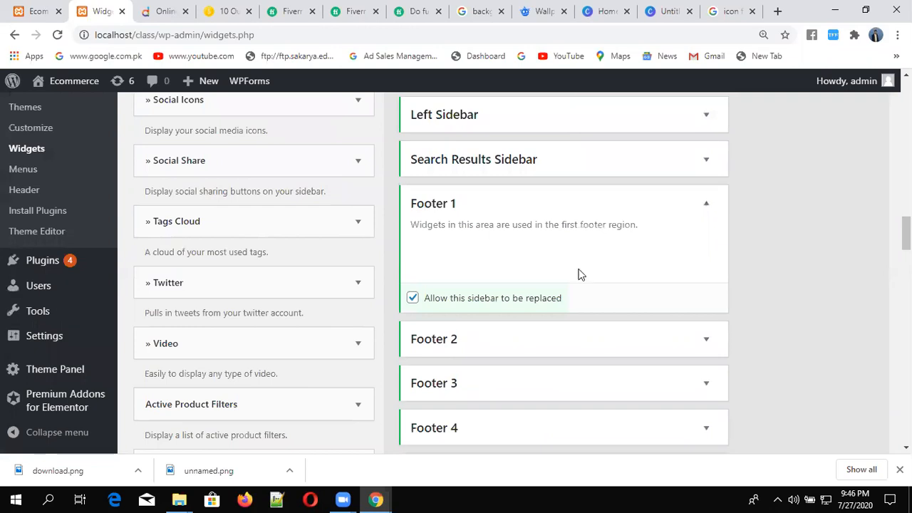
click(511, 298)
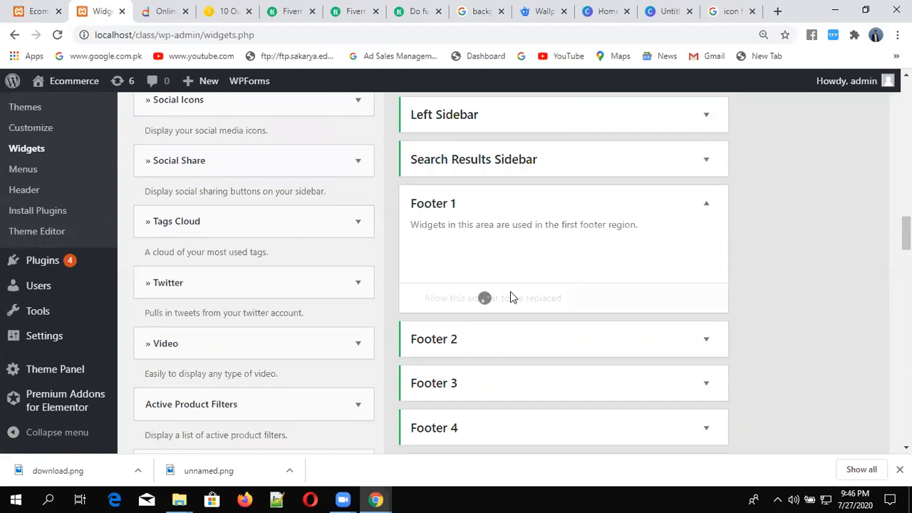
click(427, 208)
click(427, 208)
Look through the available widgets and theme sidebars, and expand the Footer 2 widget area
scroll(843, 142, up, 5)
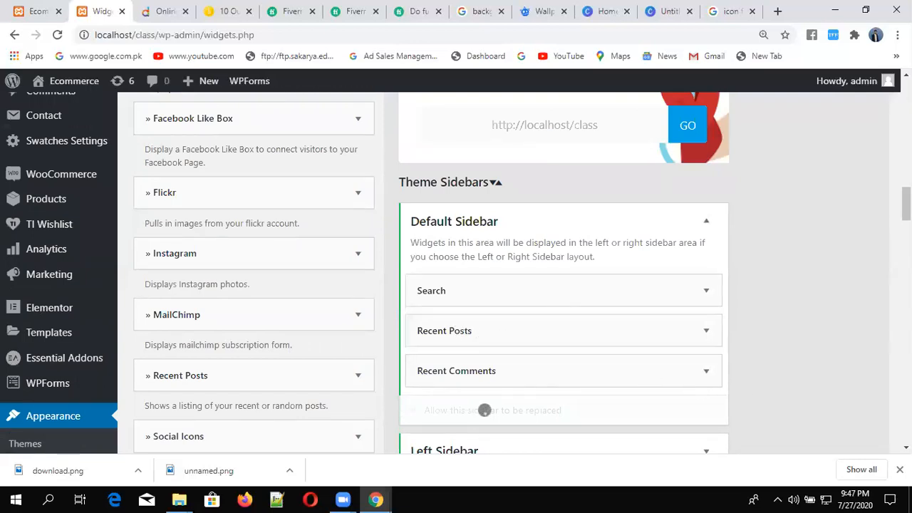
scroll(563, 271, down, 5)
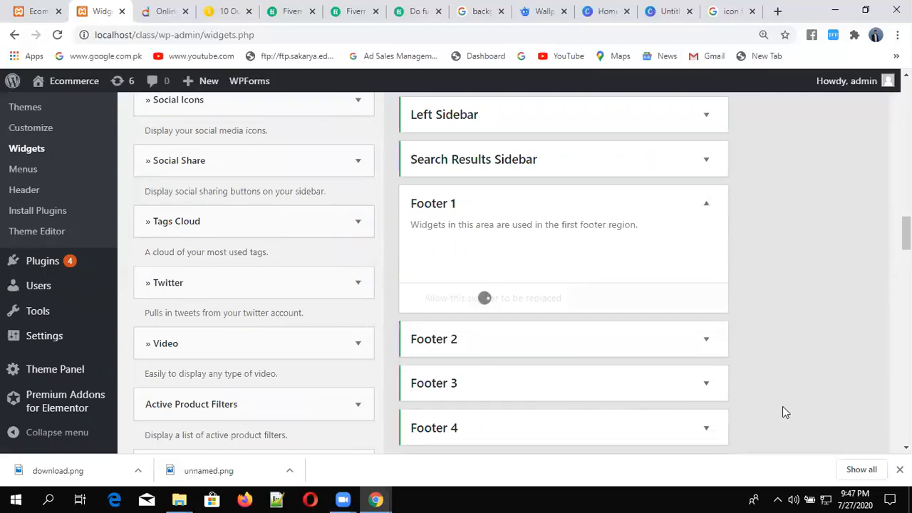
scroll(563, 271, down, 5)
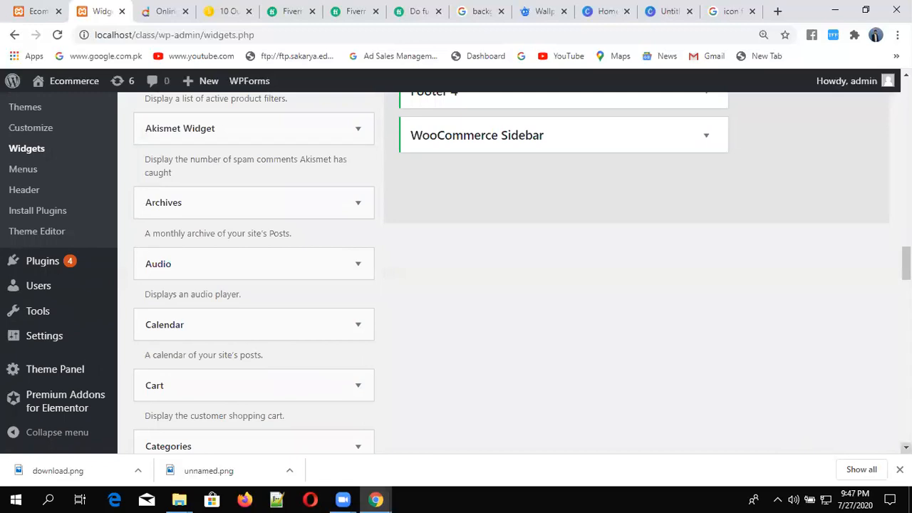
scroll(906, 448, down, 4)
scroll(905, 447, down, 2)
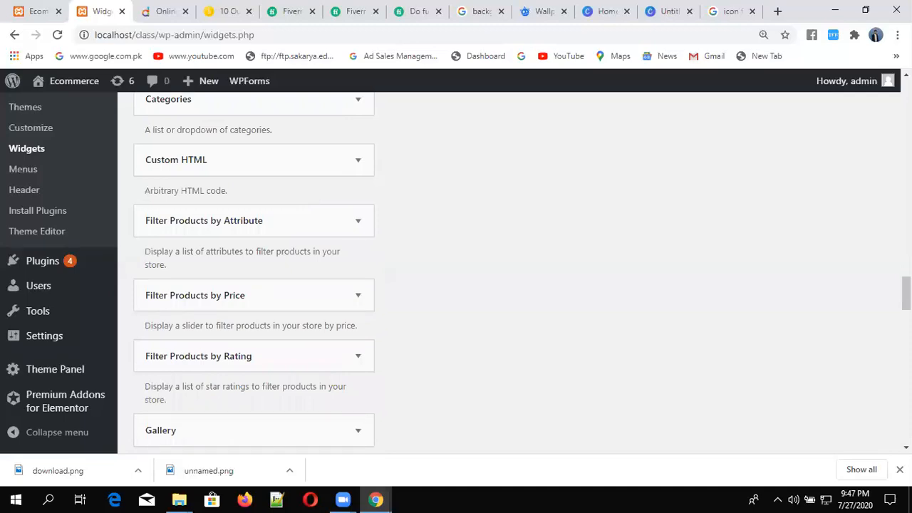
scroll(498, 271, up, 15)
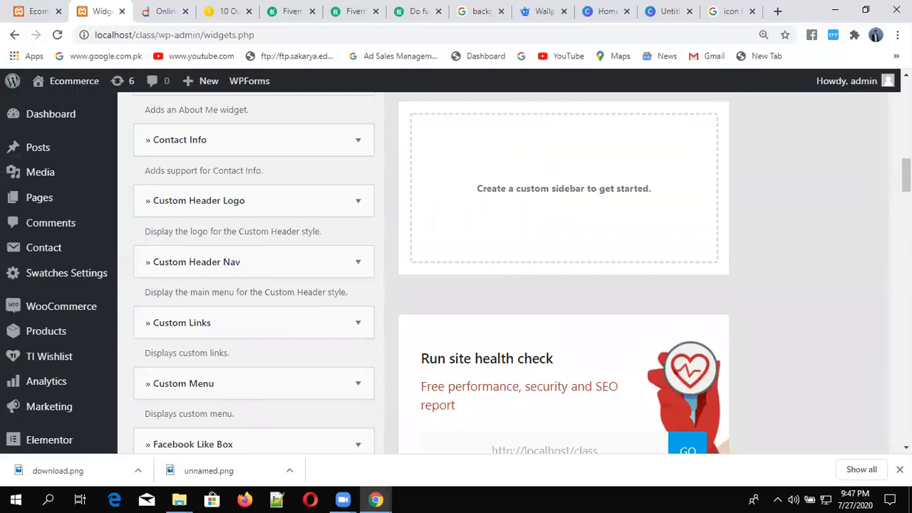
scroll(483, 397, down, 5)
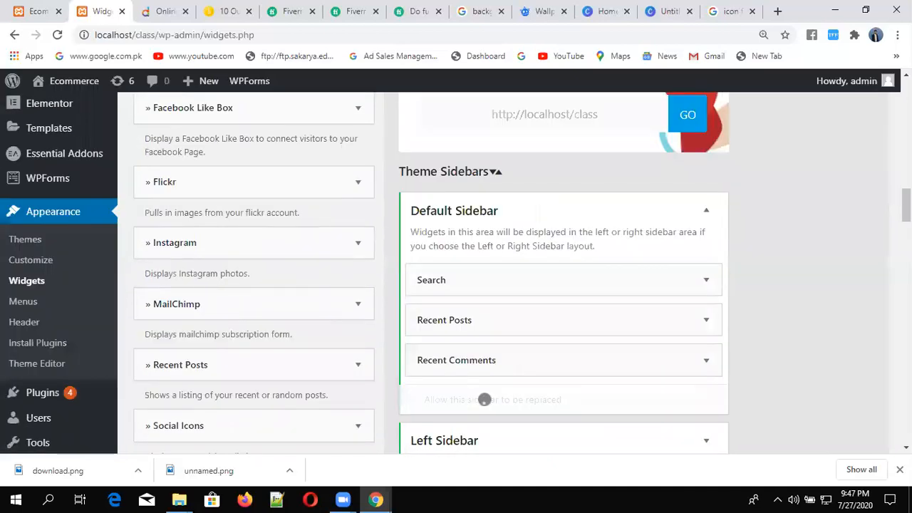
scroll(485, 287, down, 5)
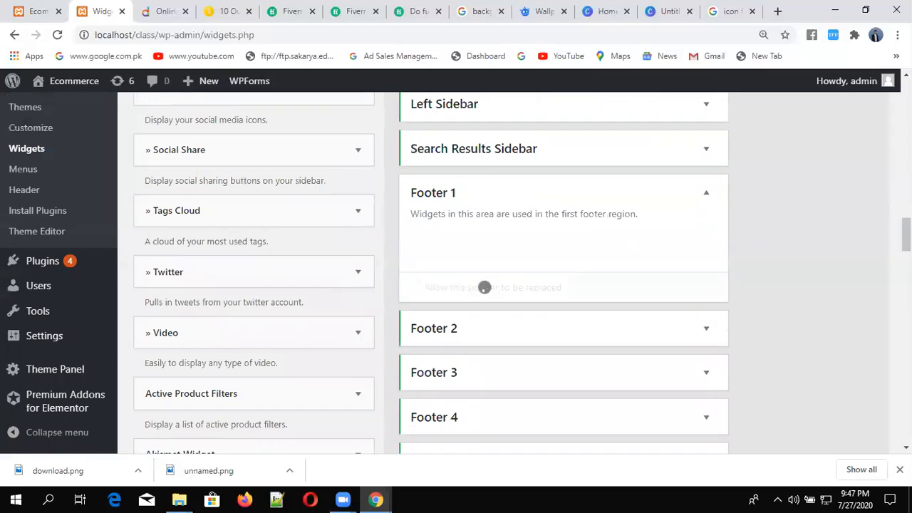
click(707, 330)
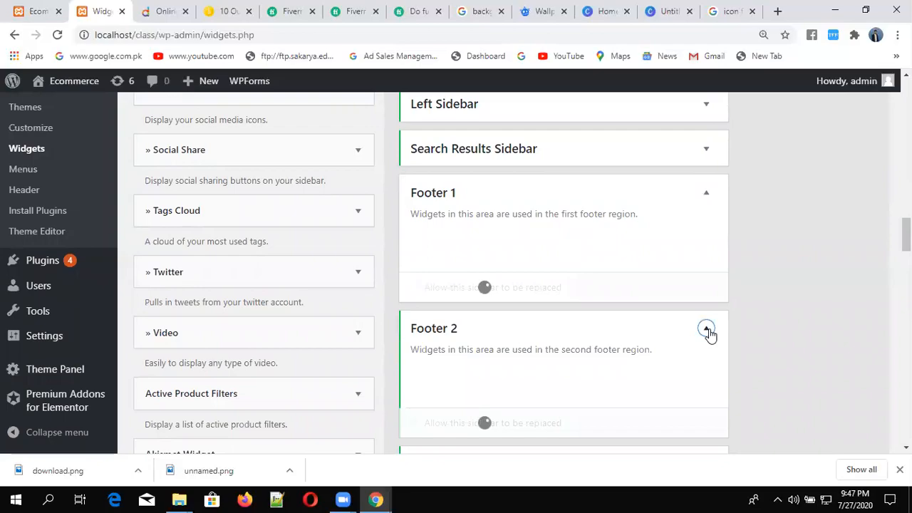